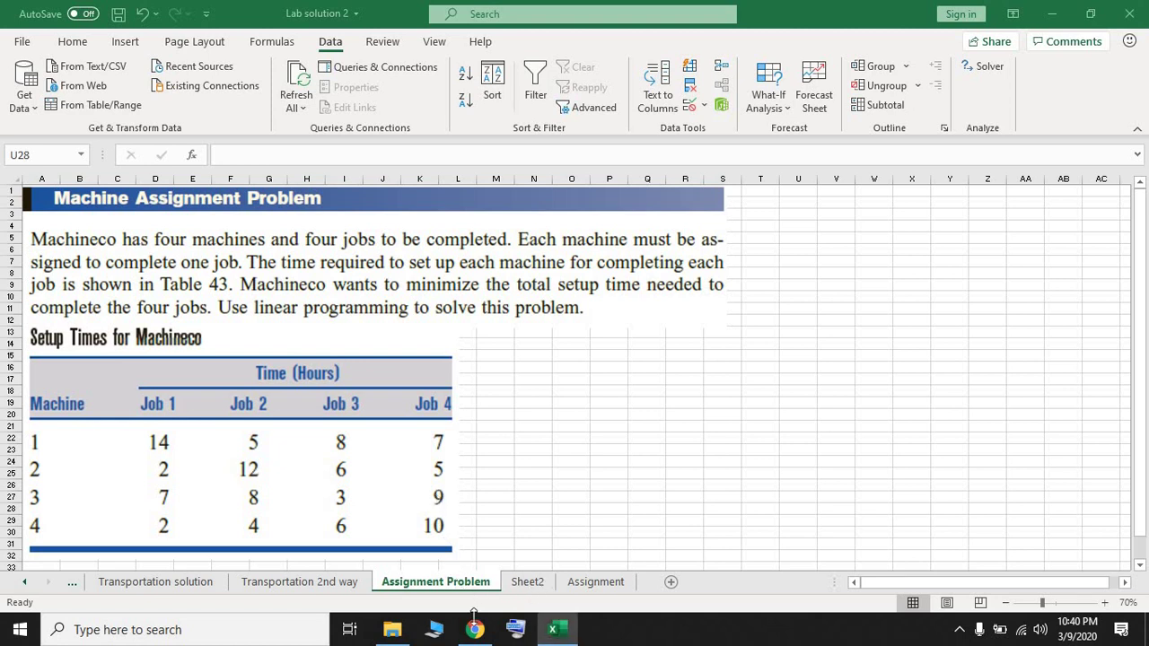
Enter the column header "Machine" in cell A2 of Sheet2
{"action": "left_click", "coordinate": [527, 584]}
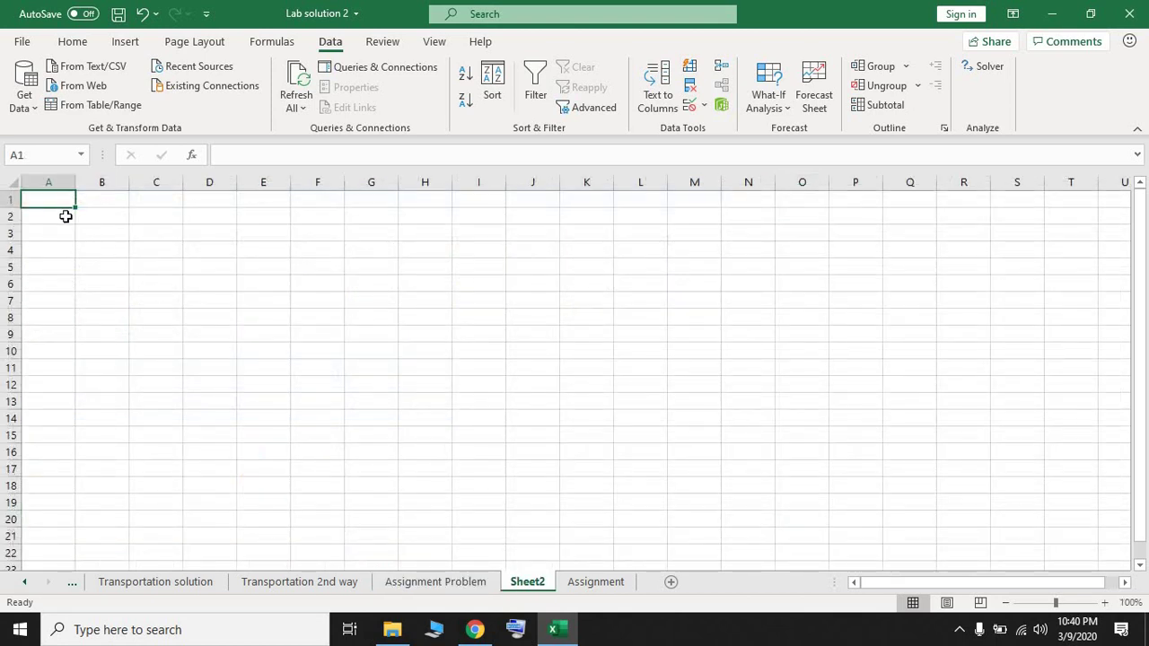
{"action": "left_click", "coordinate": [63, 216]}
{"action": "left_click_drag", "start_coordinate": [79, 184], "coordinate": [88, 186]}
{"action": "scroll", "coordinate": [74, 215], "scroll_direction": "up", "scroll_amount": 5}
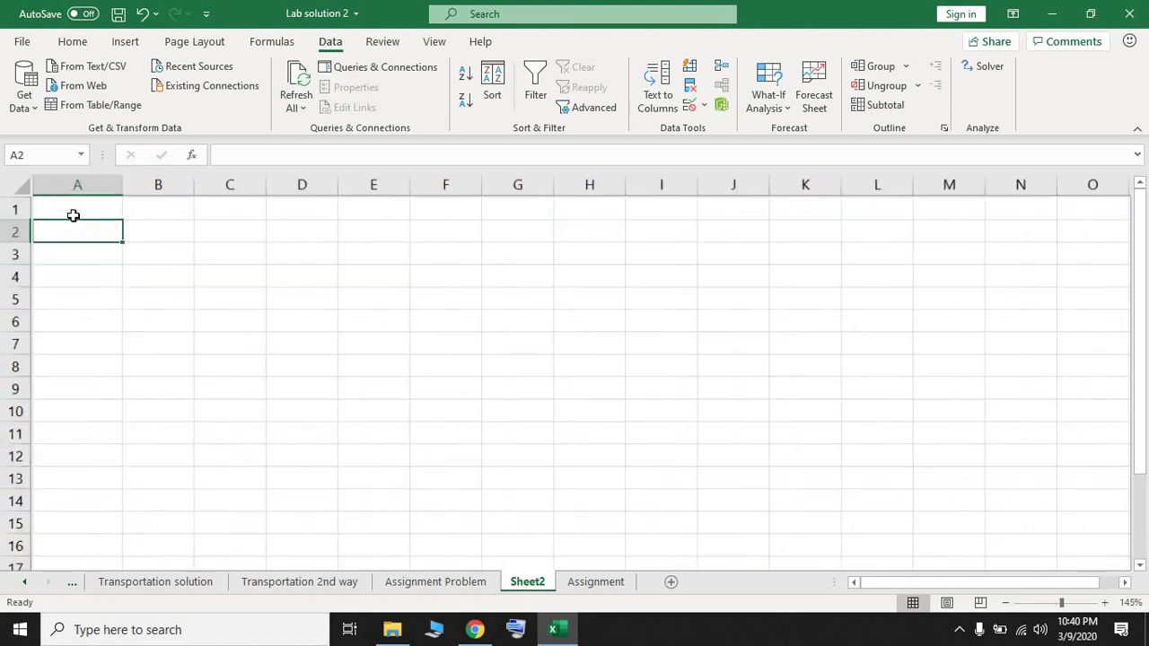
{"action": "left_click", "coordinate": [101, 220]}
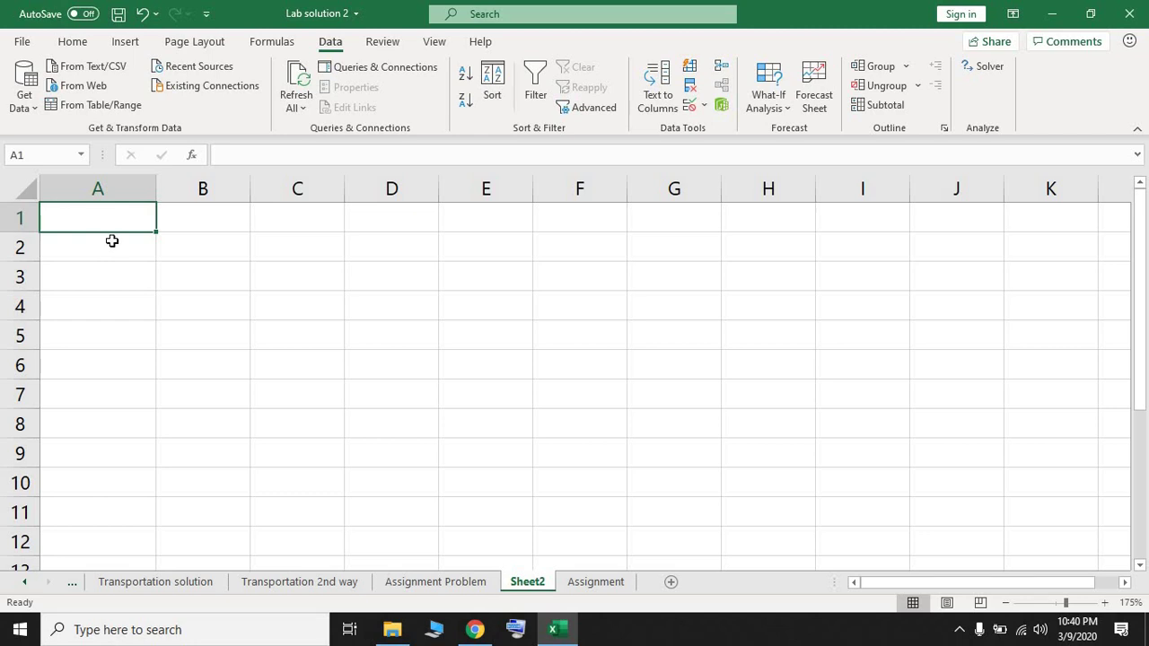
{"action": "left_click", "coordinate": [115, 248]}
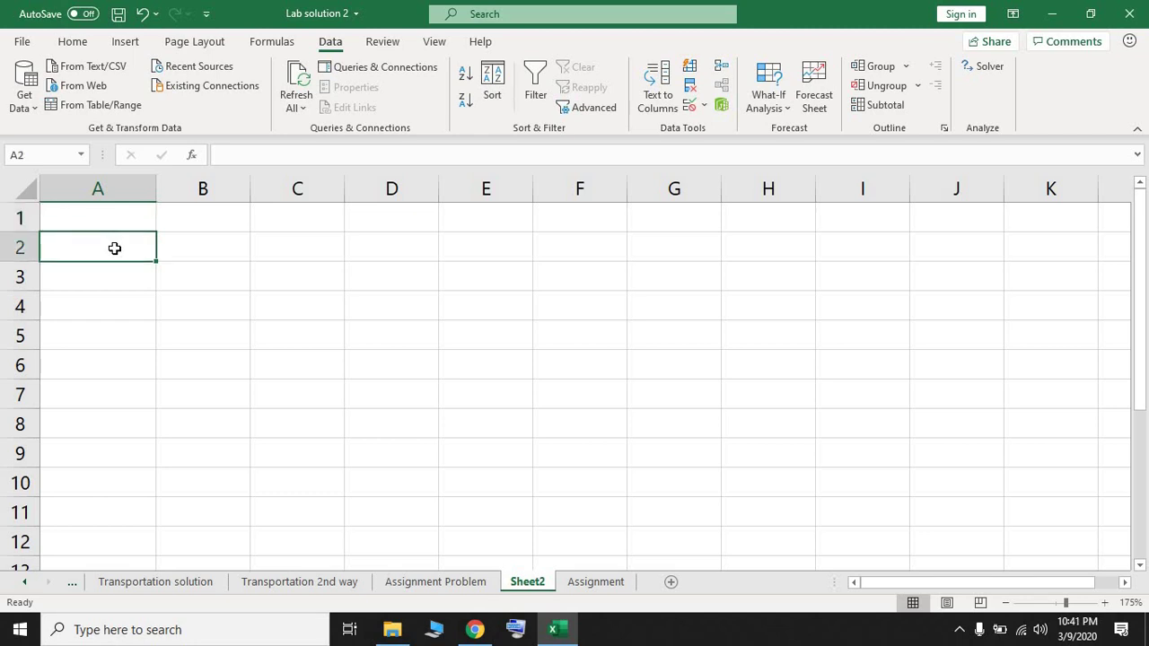
{"action": "type", "text": "M"}
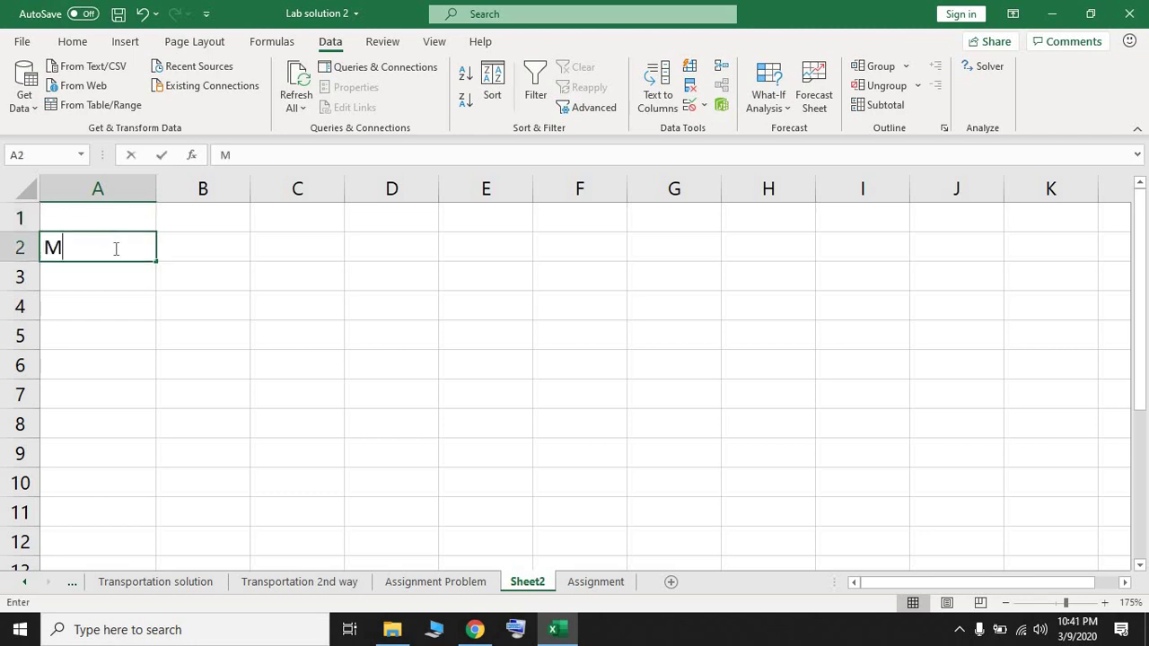
{"action": "type", "text": "achine"}
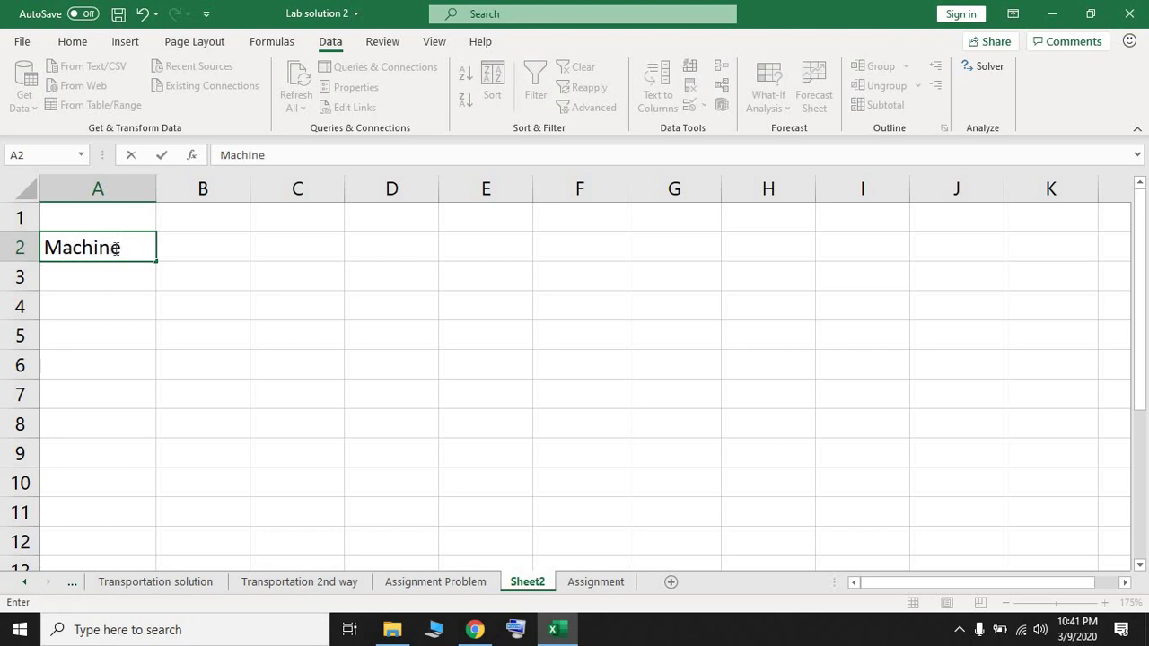
{"action": "key", "text": "Return"}
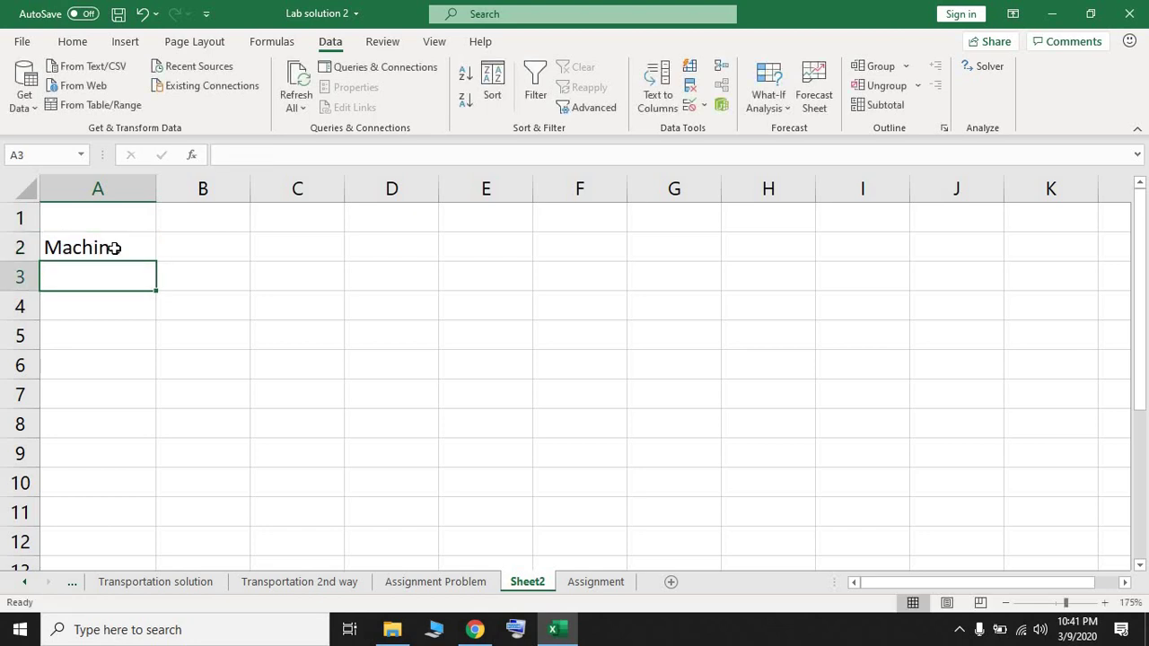
List the machines M1 through M4 in cells A3 to A6 by filling down from M1
{"action": "type", "text": "M1"}
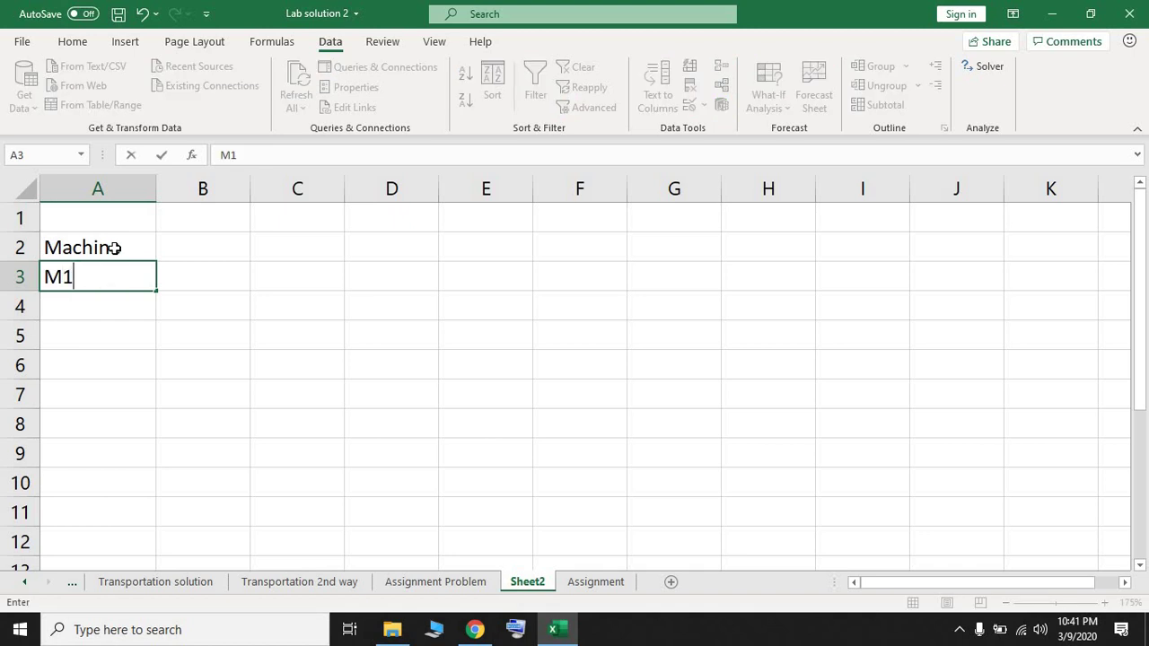
{"action": "key", "text": "Return"}
{"action": "left_click", "coordinate": [124, 267]}
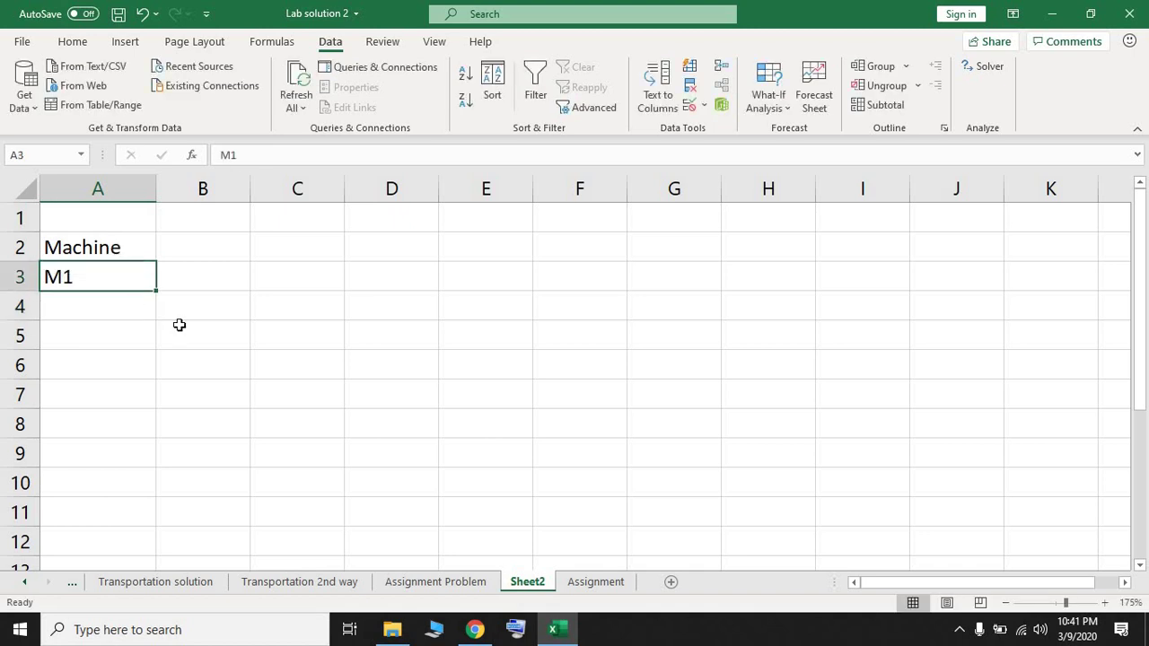
{"action": "left_click_drag", "start_coordinate": [156, 293], "coordinate": [144, 380]}
Center the contents of all cells in the sheet, both vertically and horizontally
{"action": "left_click", "coordinate": [26, 188]}
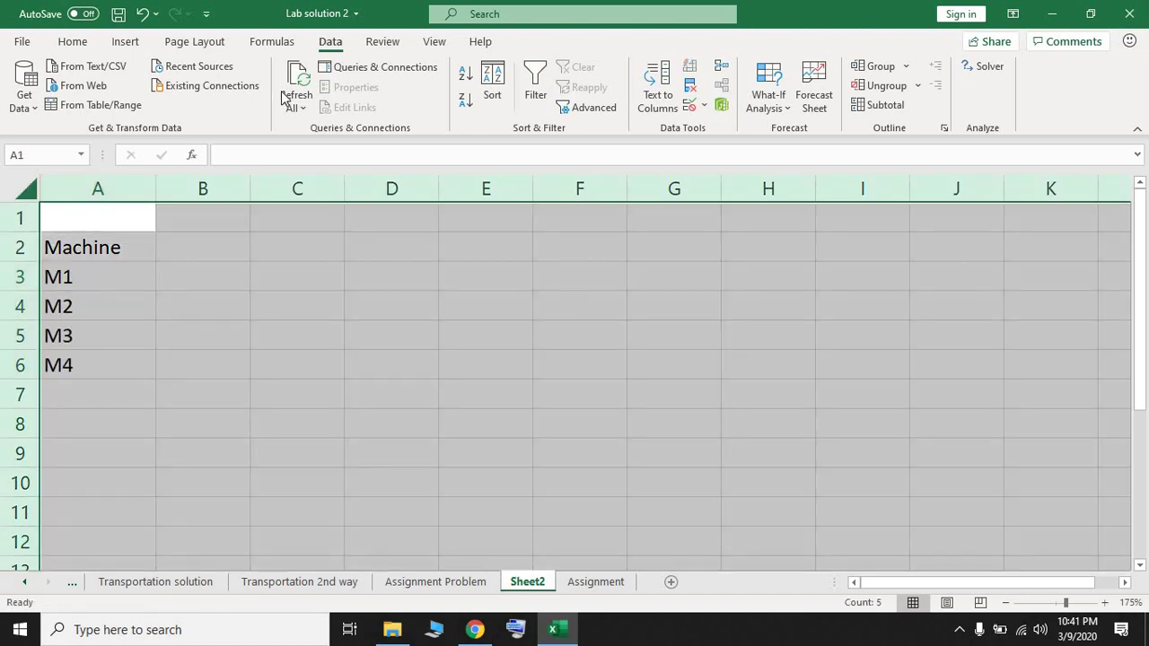
{"action": "left_click", "coordinate": [72, 42]}
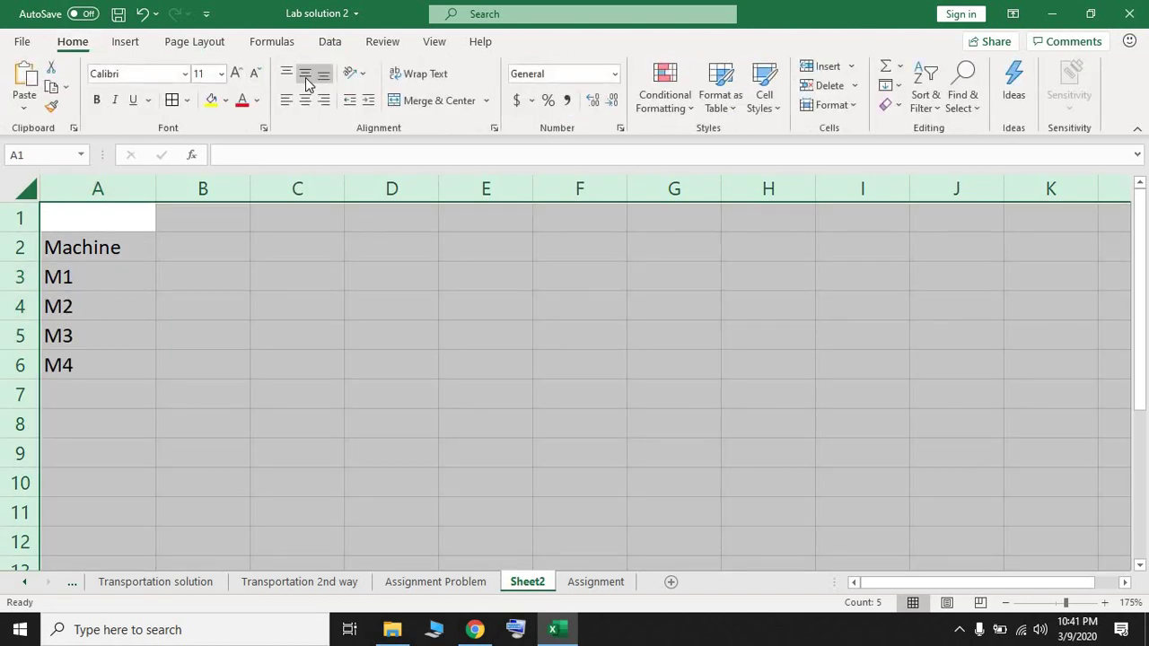
{"action": "left_click", "coordinate": [305, 81]}
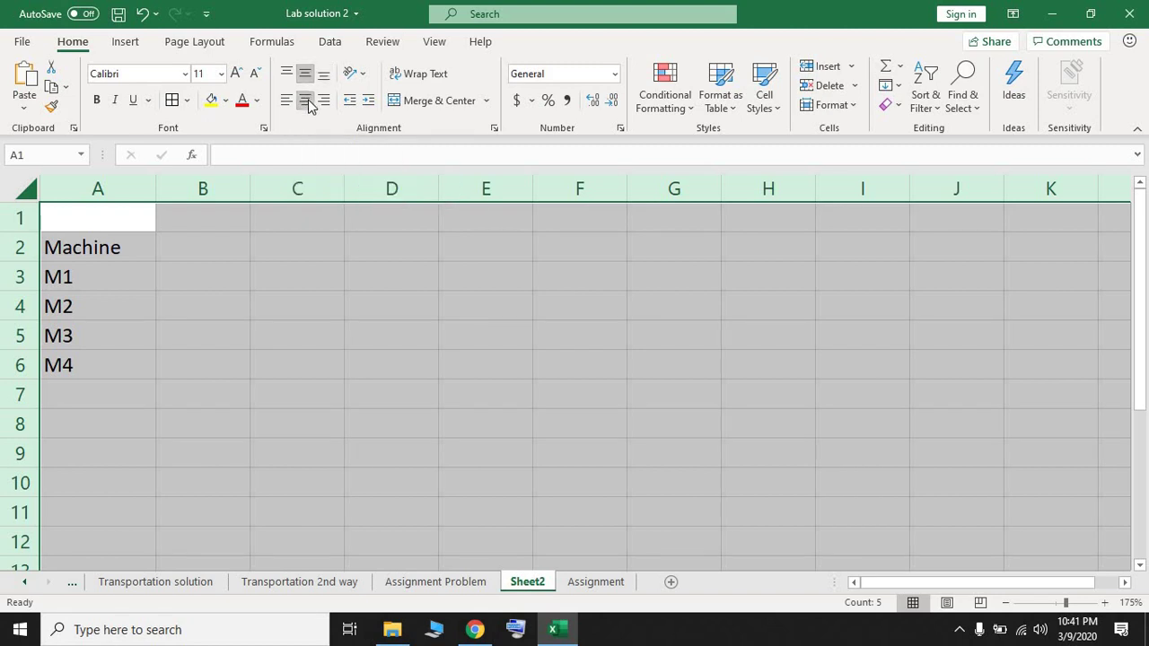
{"action": "left_click", "coordinate": [306, 100]}
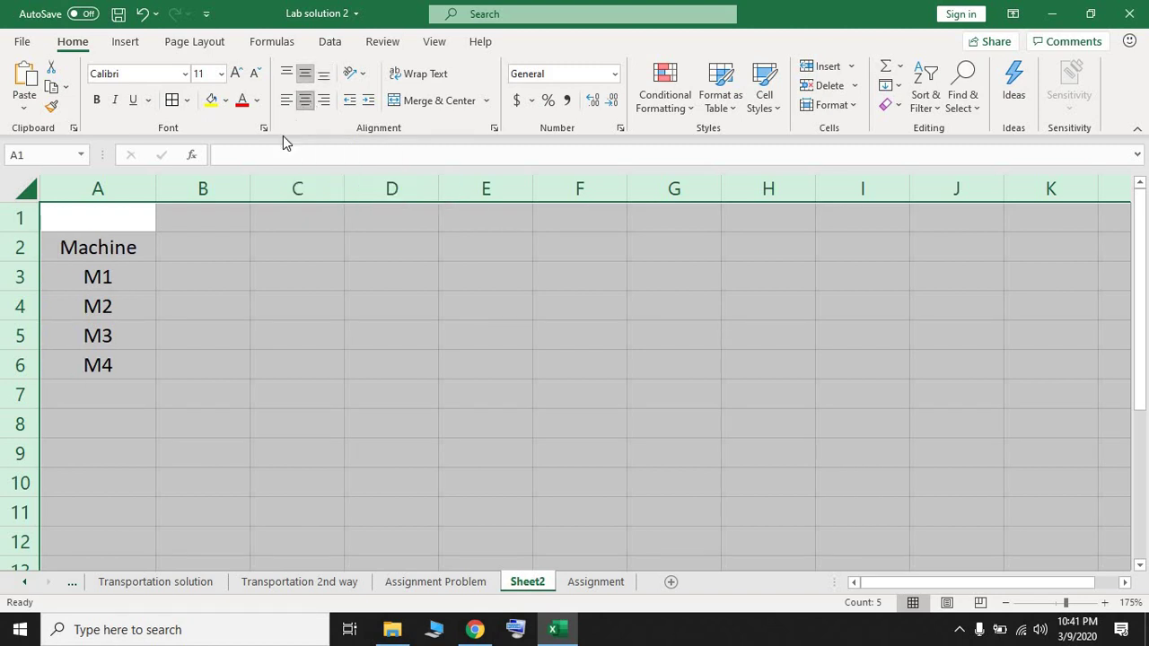
Merge and center cells B1 to E1 and enter the heading "Time (hour)"
{"action": "left_click", "coordinate": [218, 252]}
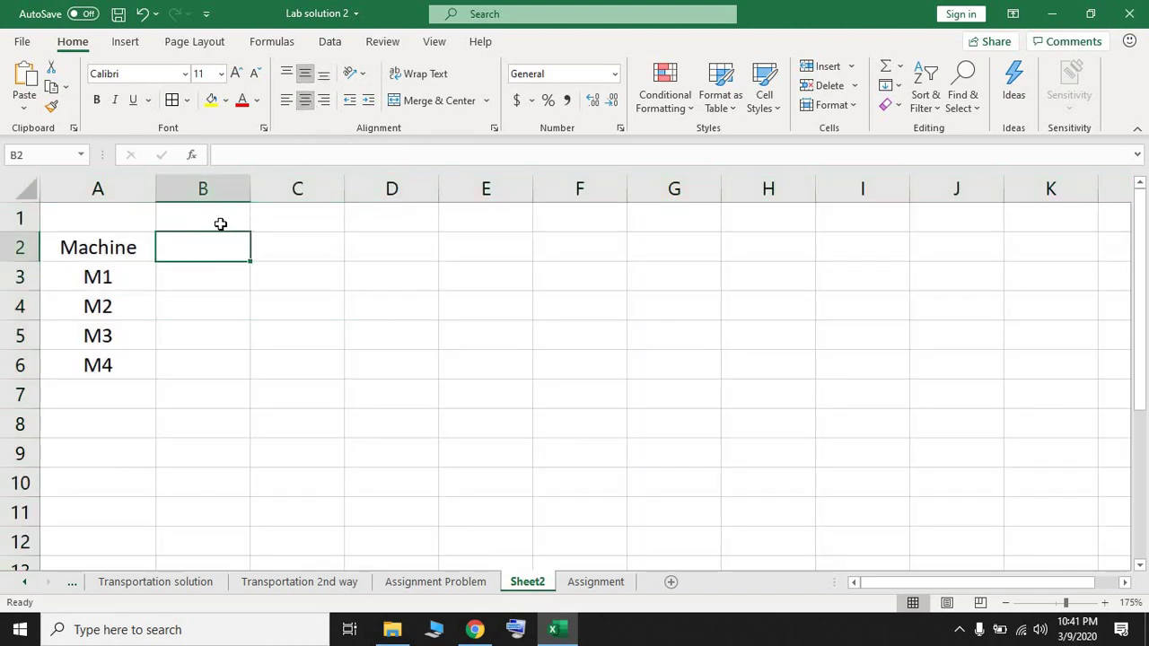
{"action": "left_click_drag", "start_coordinate": [221, 224], "coordinate": [449, 205]}
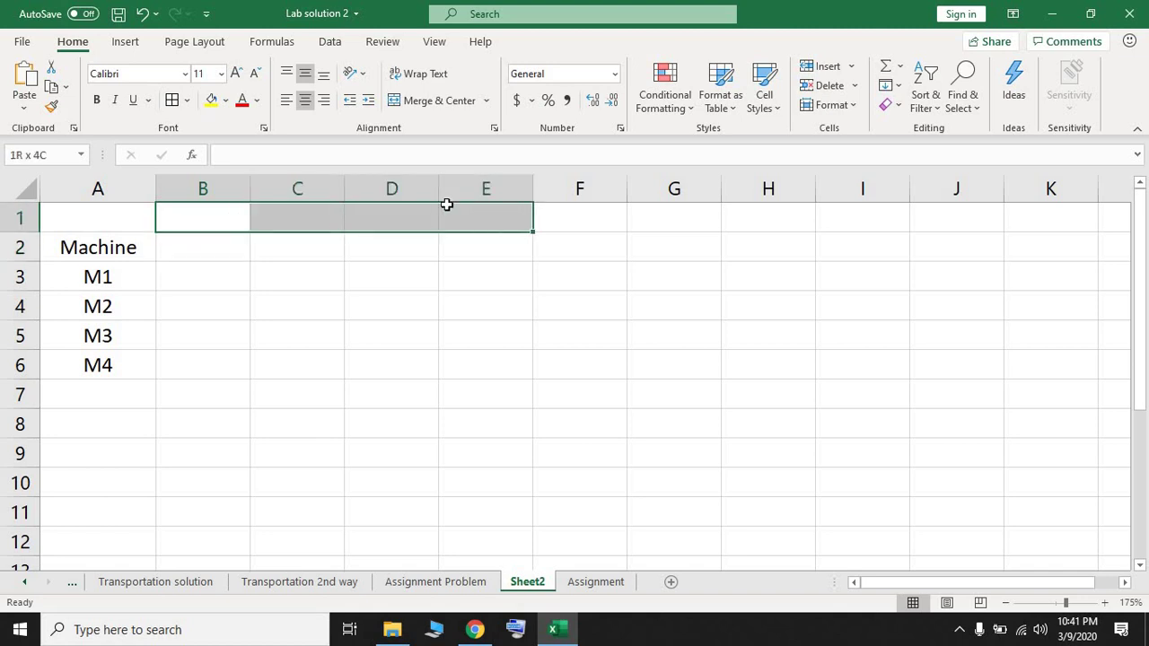
{"action": "left_click", "coordinate": [422, 102]}
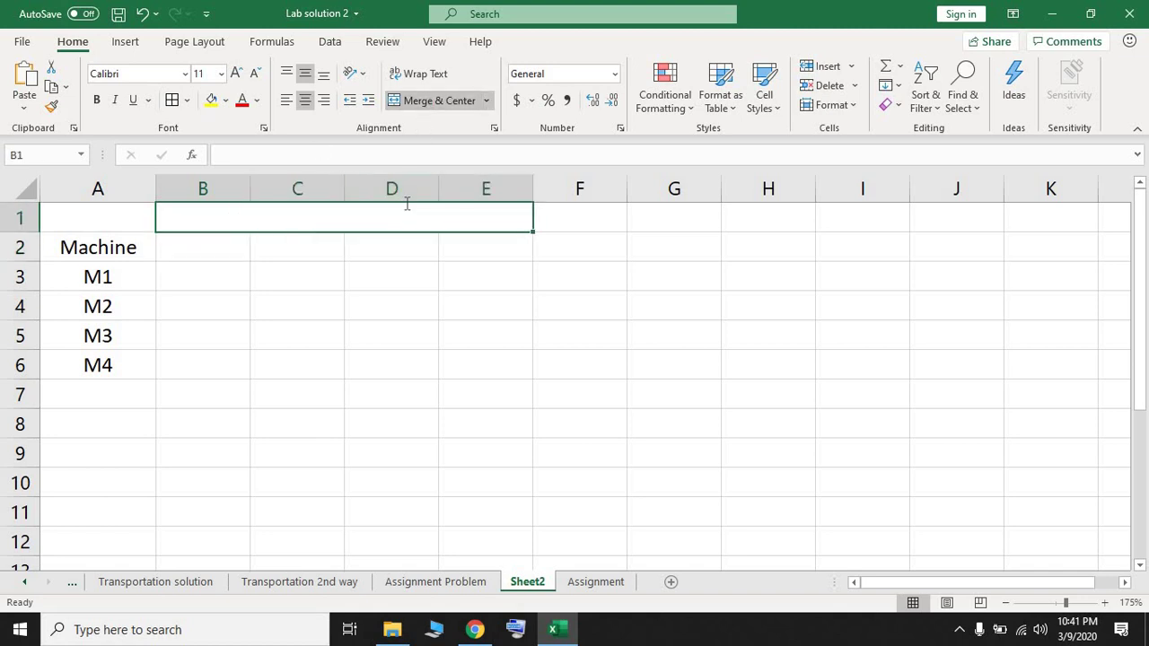
{"action": "type", "text": "Time (ho"}
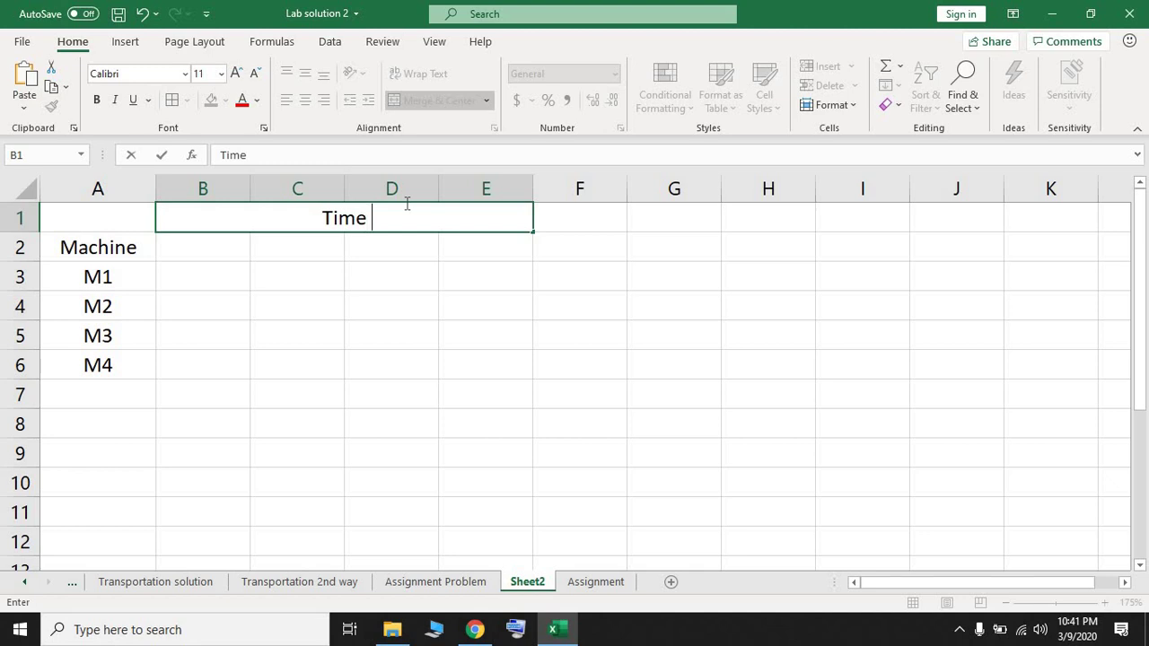
{"action": "type", "text": "u"}
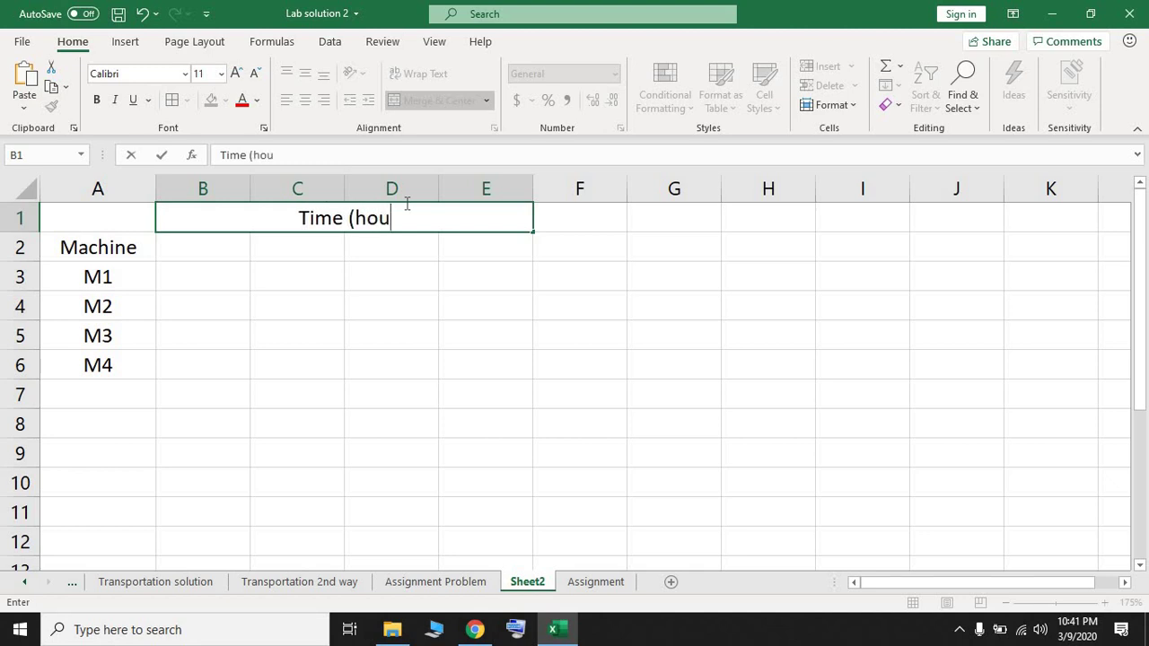
{"action": "type", "text": "r)"}
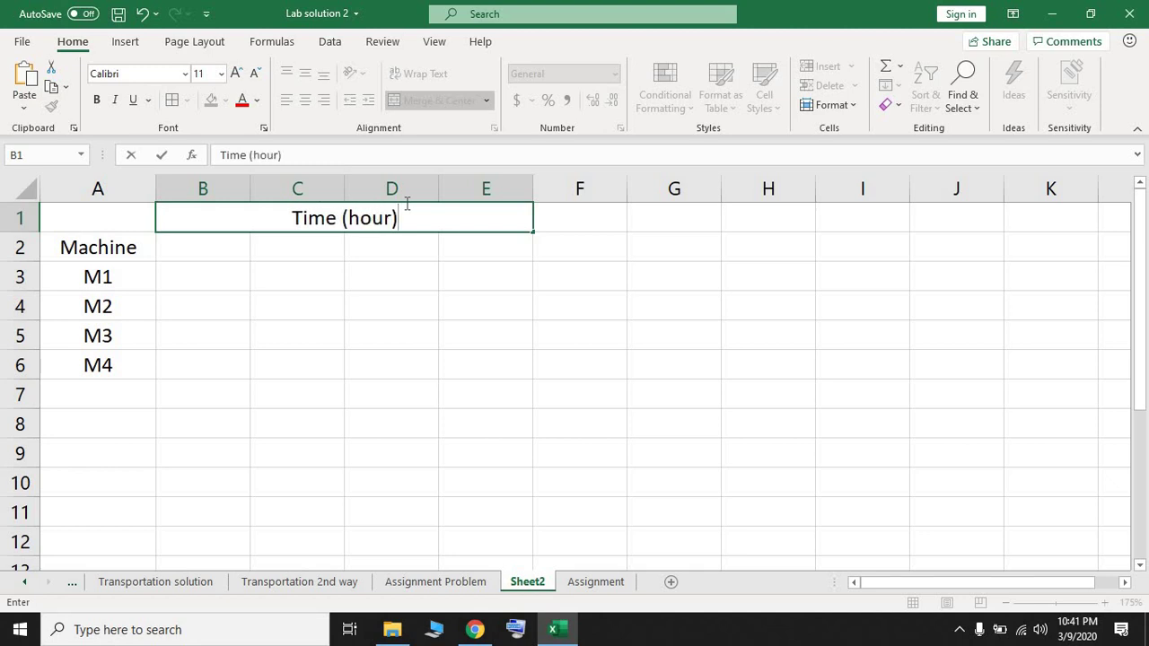
Fill B2 to E2 with the headers Job 1 through Job 4 and add borders to all cells in B3:E6
{"action": "left_click", "coordinate": [224, 249]}
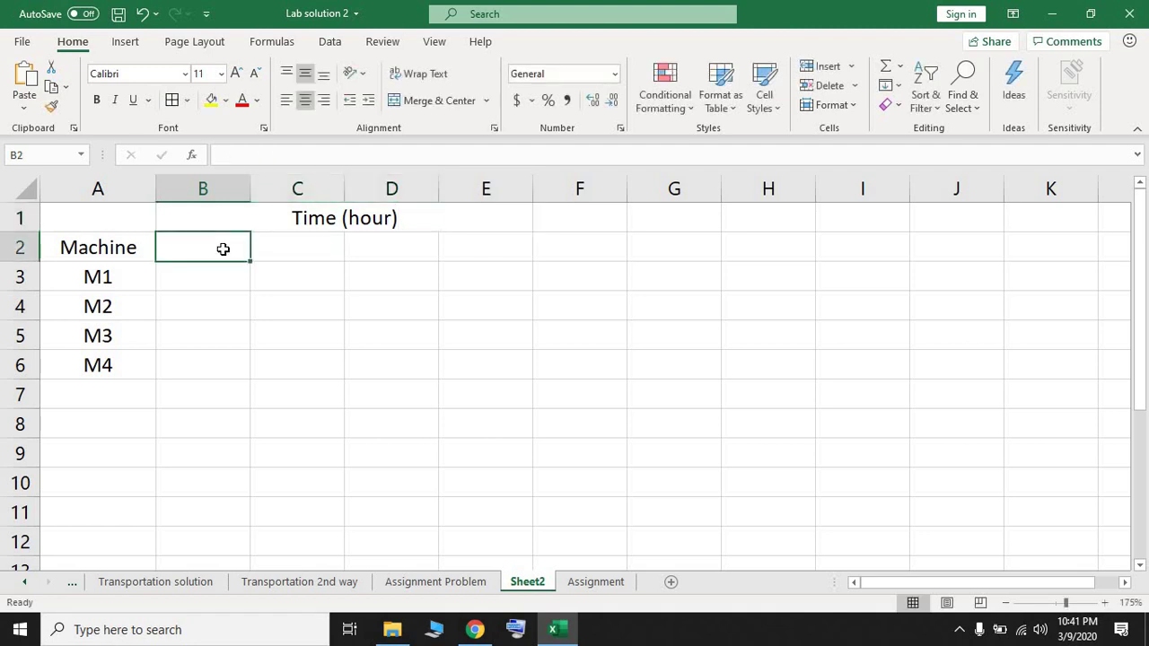
{"action": "type", "text": "Job"}
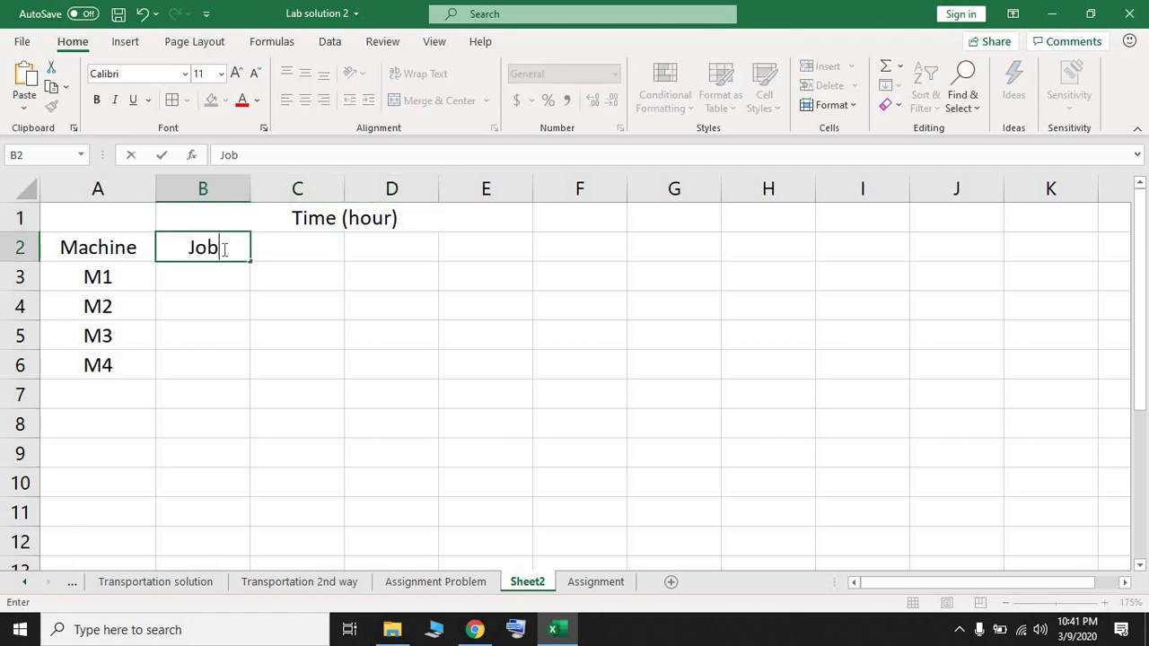
{"action": "type", "text": " 1"}
{"action": "left_click", "coordinate": [263, 262]}
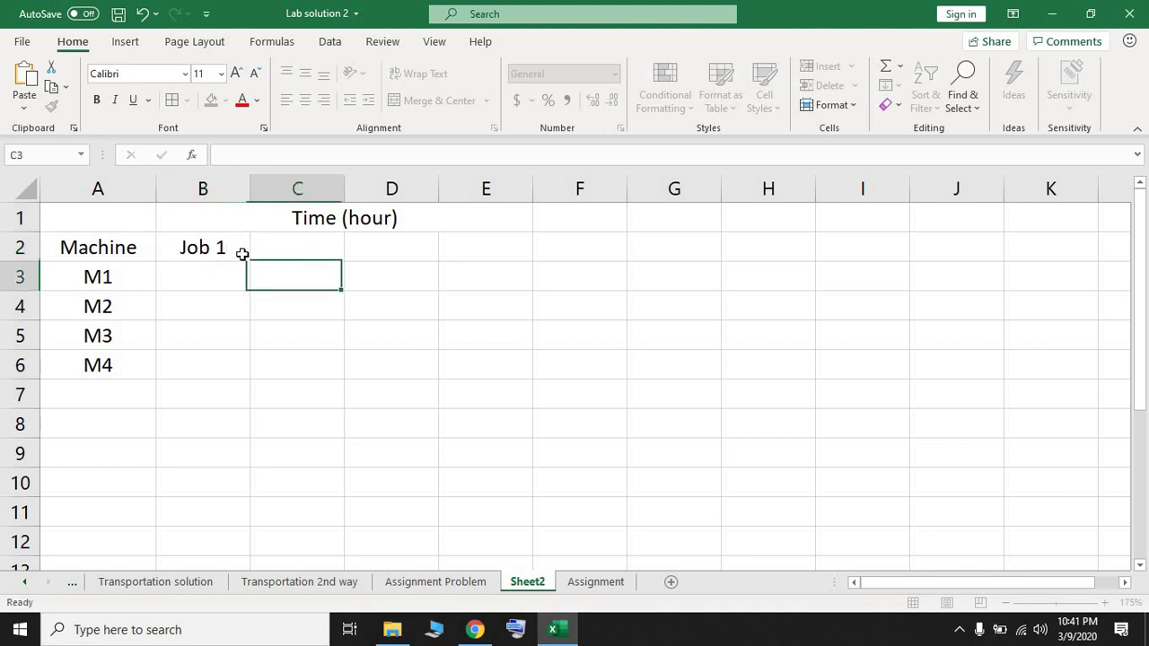
{"action": "left_click", "coordinate": [244, 251]}
{"action": "left_click_drag", "start_coordinate": [250, 261], "coordinate": [530, 255]}
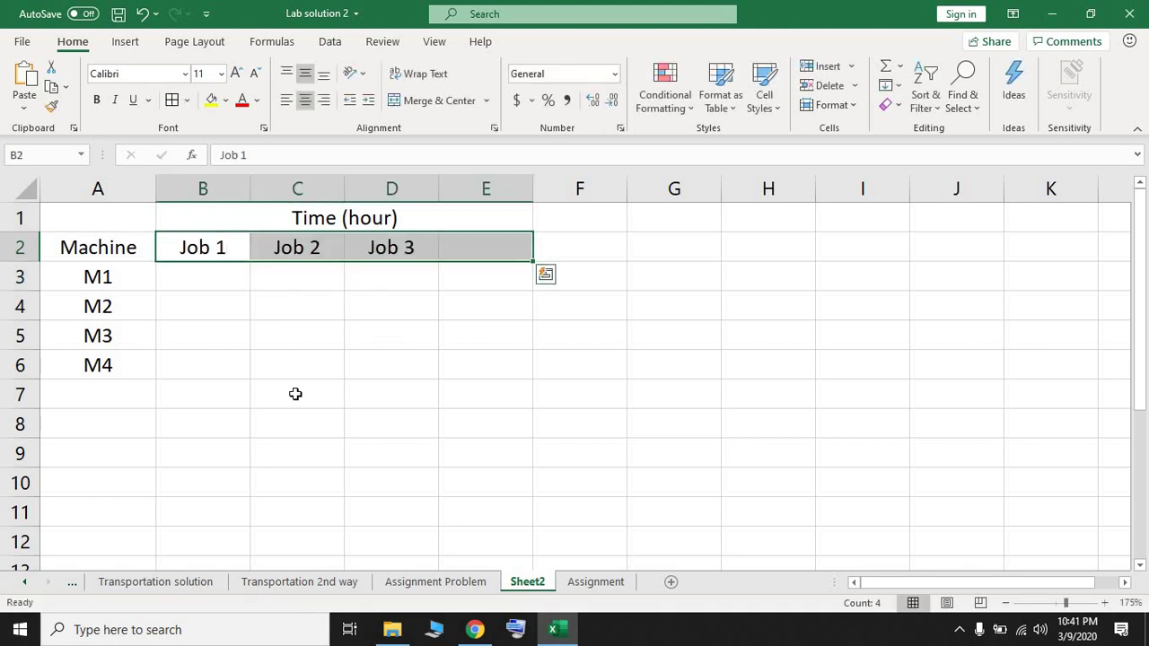
{"action": "left_click_drag", "start_coordinate": [223, 280], "coordinate": [488, 365]}
{"action": "left_click", "coordinate": [172, 101]}
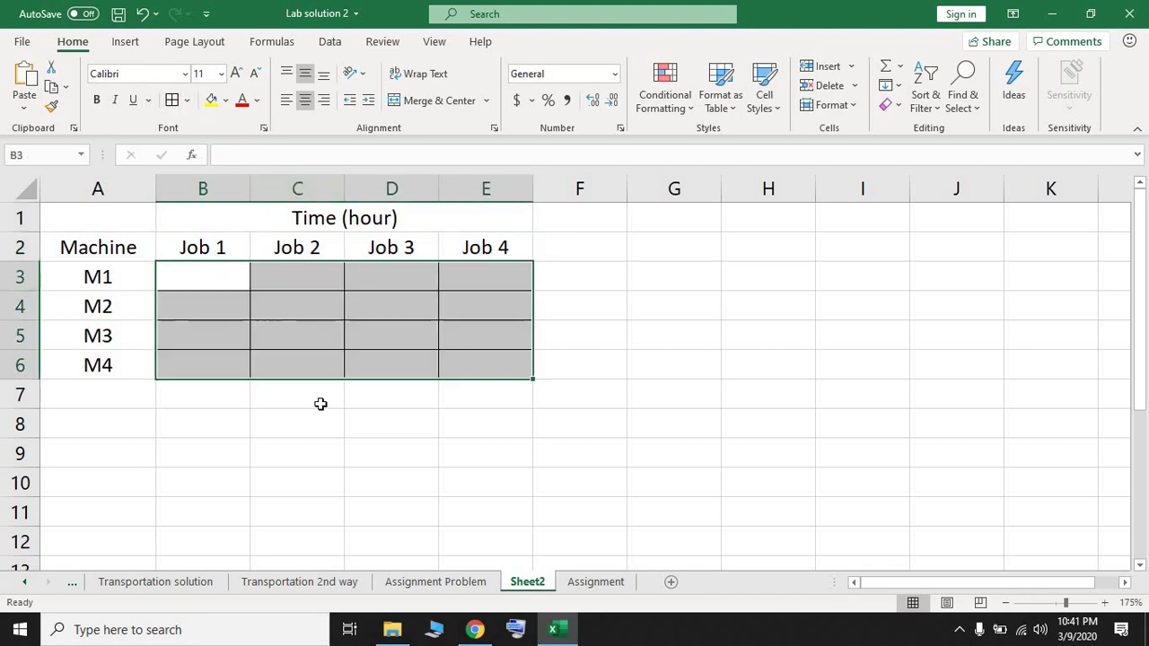
Enter the Job 1 setup times from the Assignment Problem sheet for M1 to M4: 14, 2, 7 and 2
{"action": "left_click", "coordinate": [476, 583]}
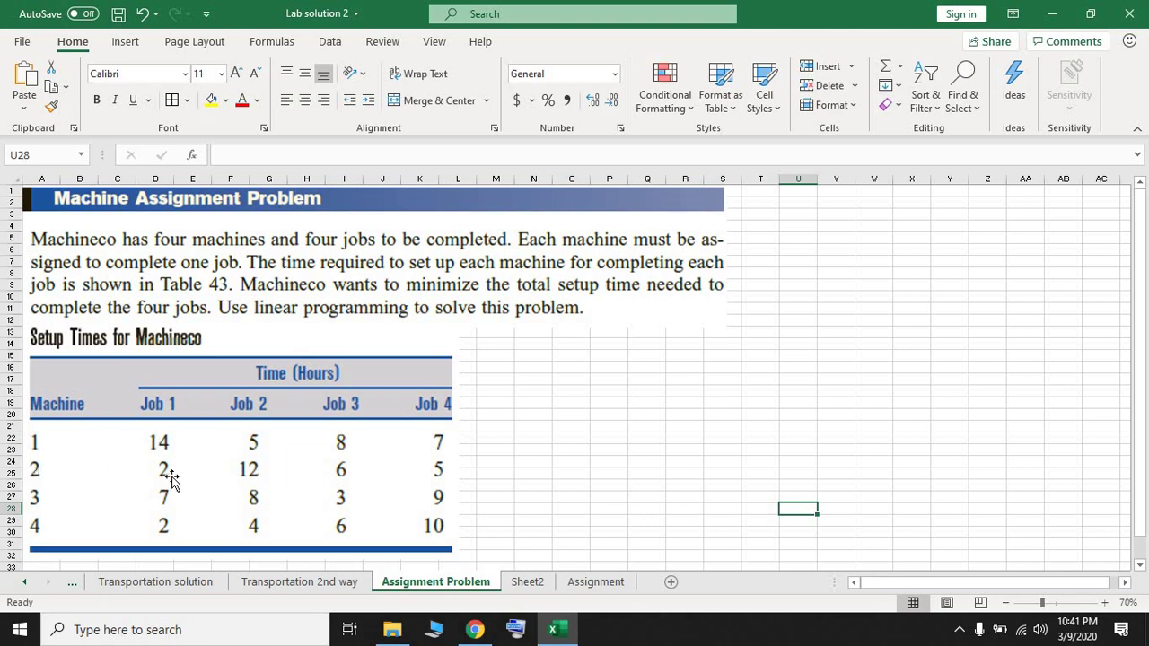
{"action": "left_click", "coordinate": [528, 583]}
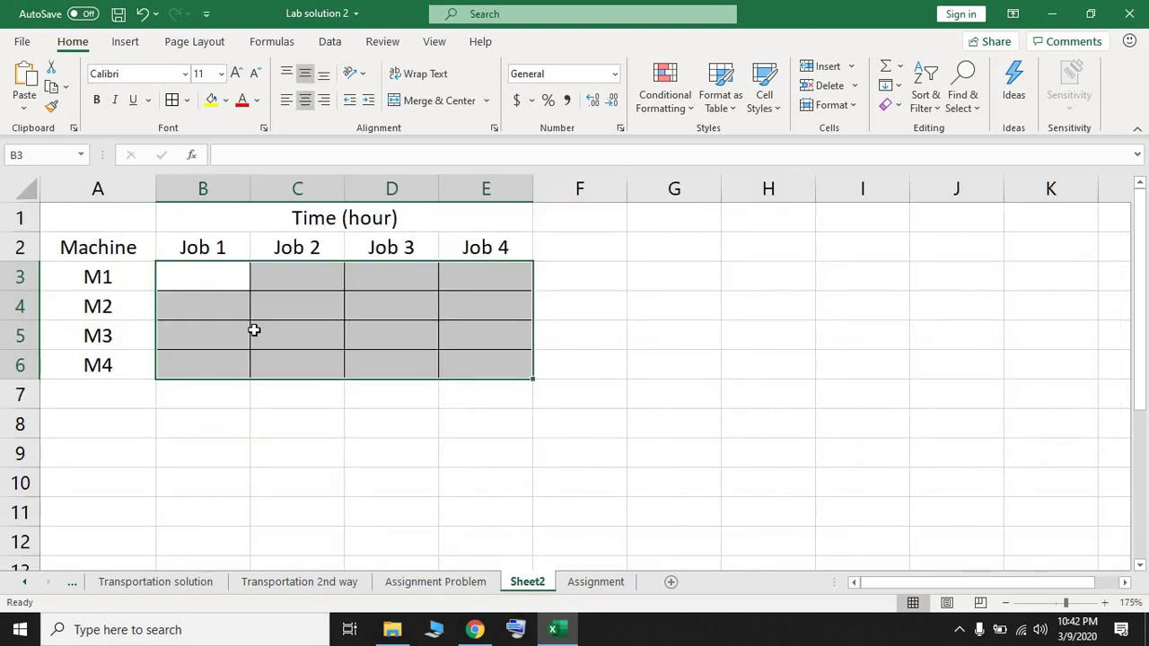
{"action": "type", "text": "14"}
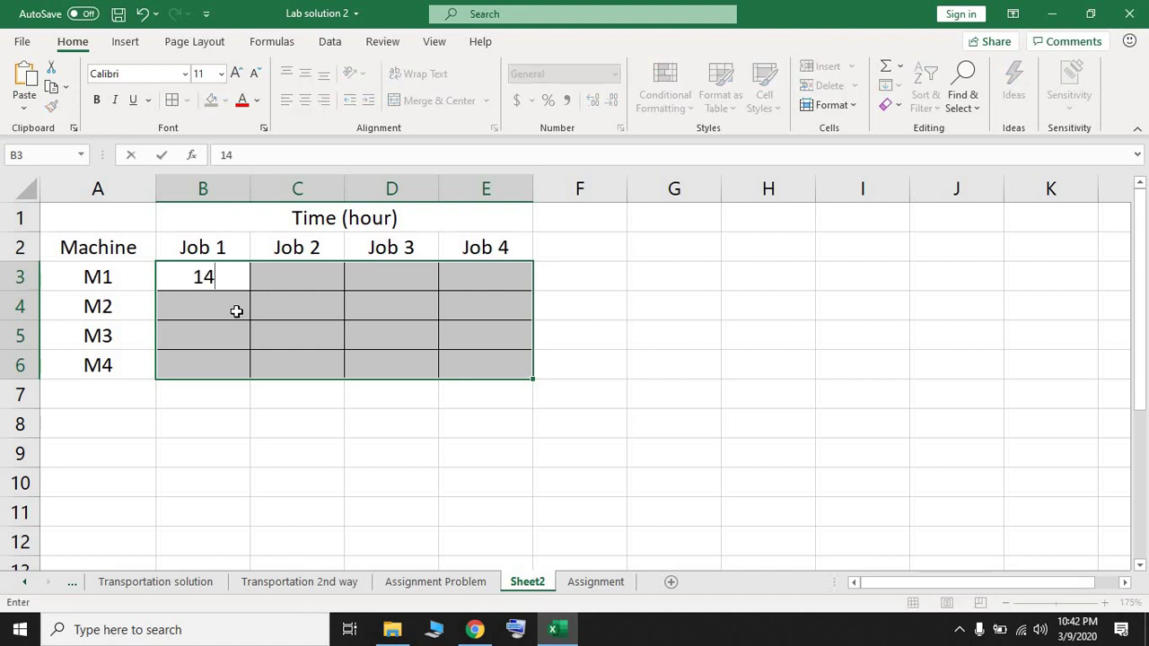
{"action": "key", "text": "Return"}
{"action": "type", "text": "2"}
{"action": "key", "text": "Return"}
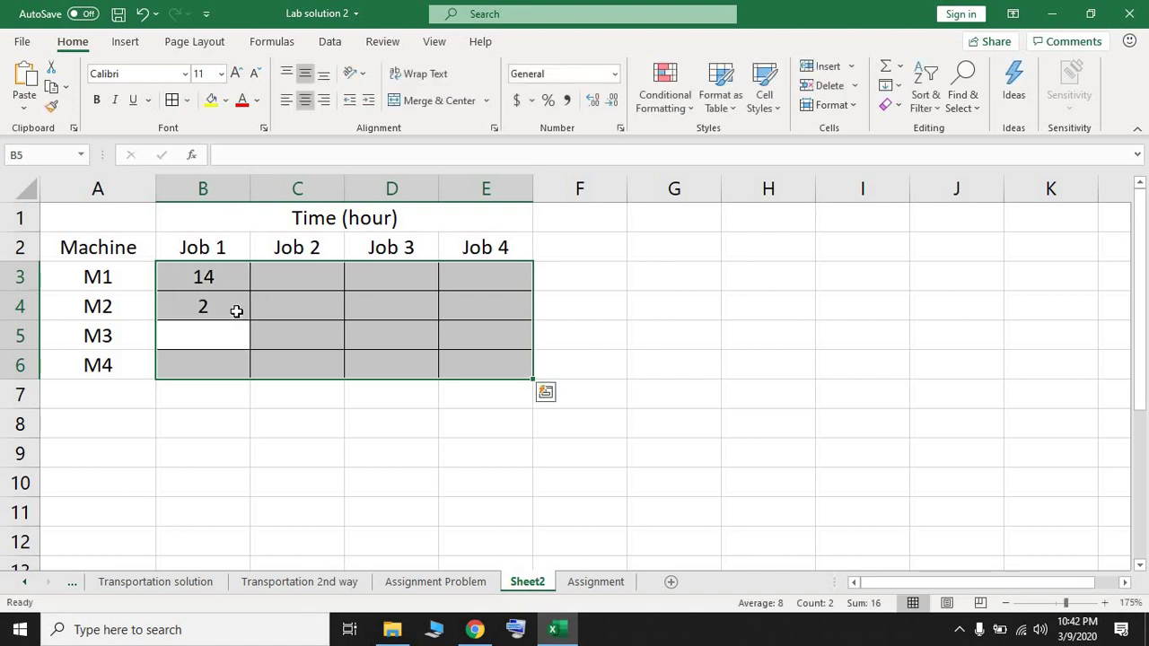
{"action": "type", "text": "7"}
{"action": "key", "text": "Return"}
{"action": "type", "text": "2"}
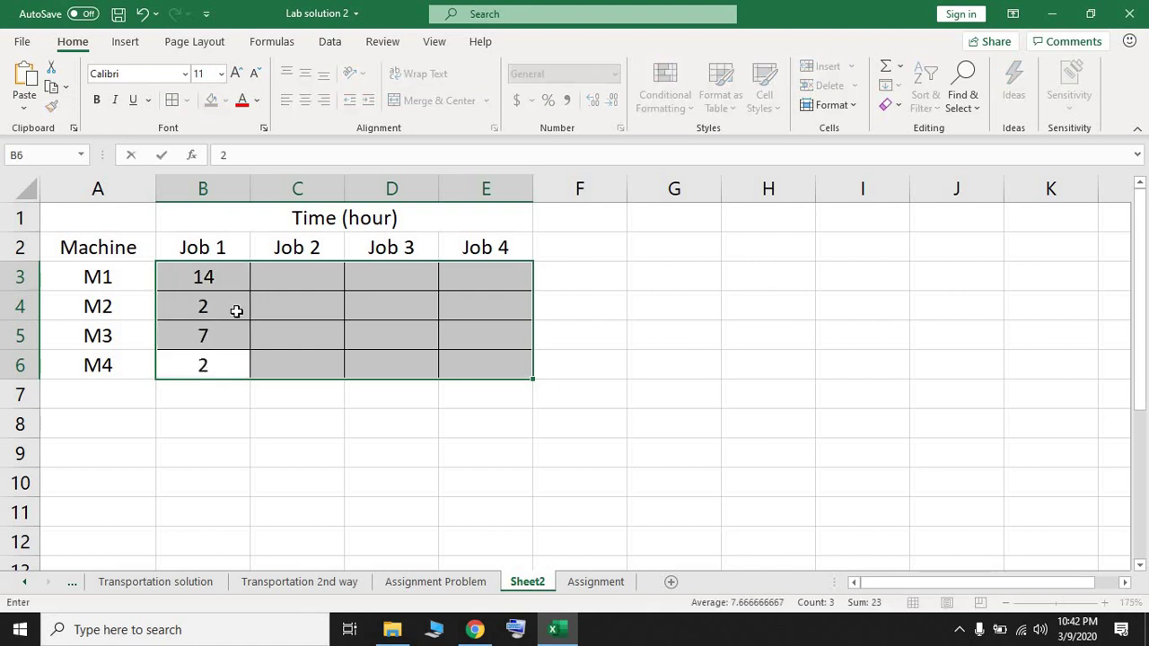
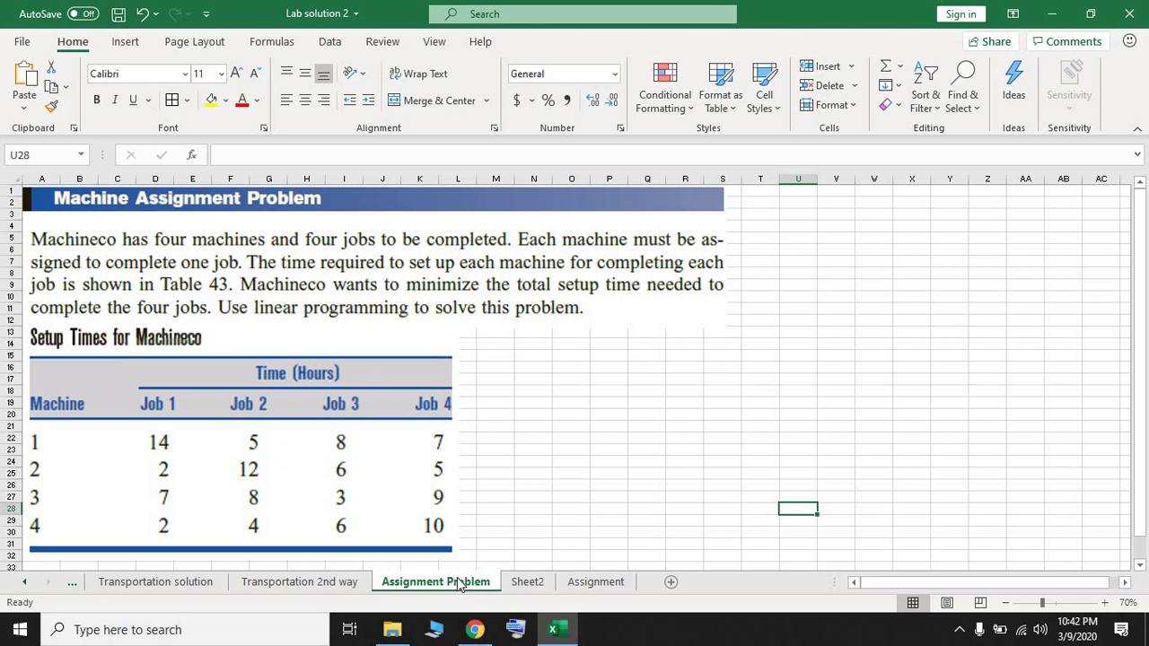
Enter the Job 2 setup times for M1 to M4 in Sheet2: 5, 12, 8 and 4
{"action": "left_click", "coordinate": [529, 589]}
{"action": "type", "text": "5"}
{"action": "key", "text": "Return"}
{"action": "type", "text": "12"}
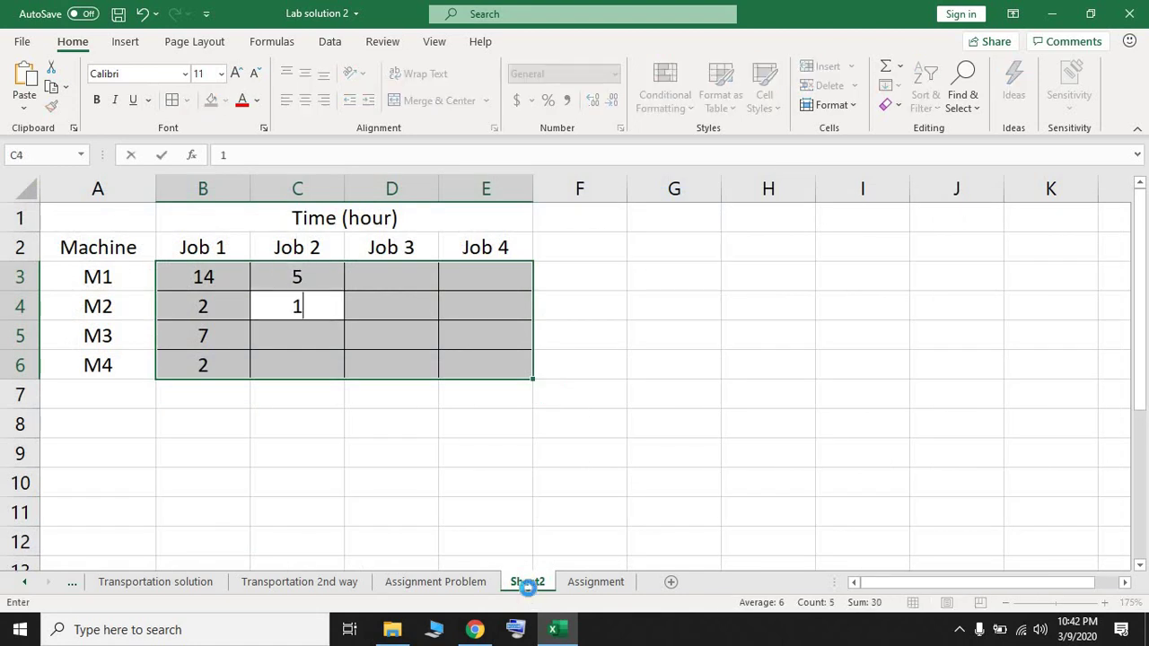
{"action": "key", "text": "Return"}
{"action": "type", "text": "8"}
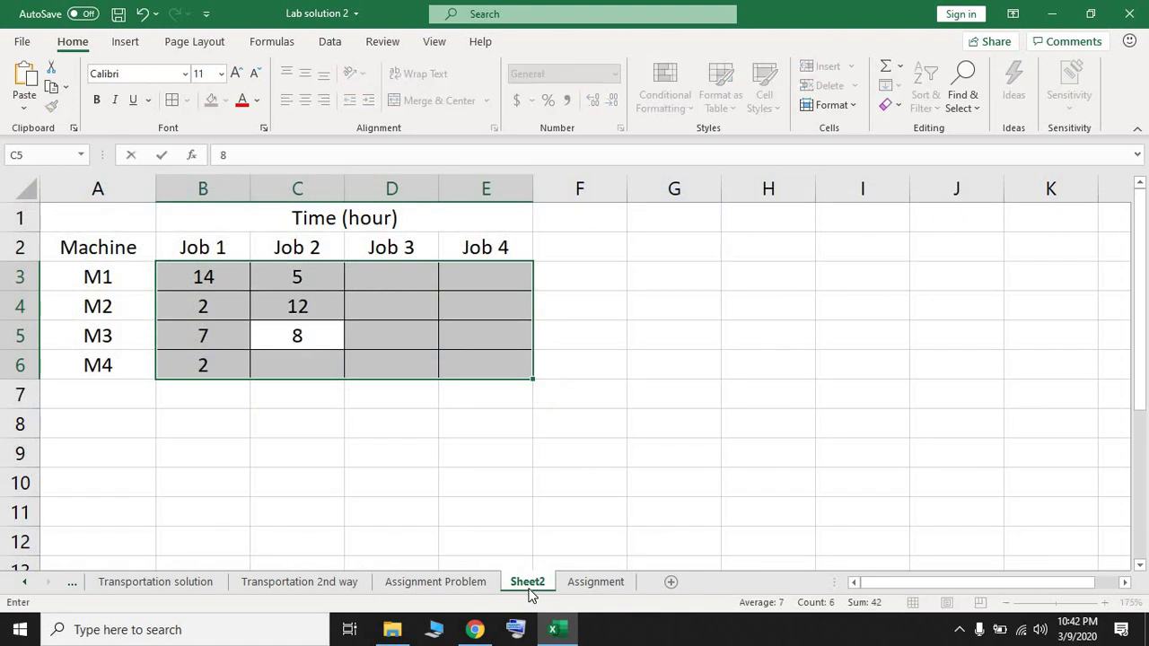
{"action": "key", "text": "Return"}
{"action": "type", "text": "4"}
{"action": "key", "text": "Return"}
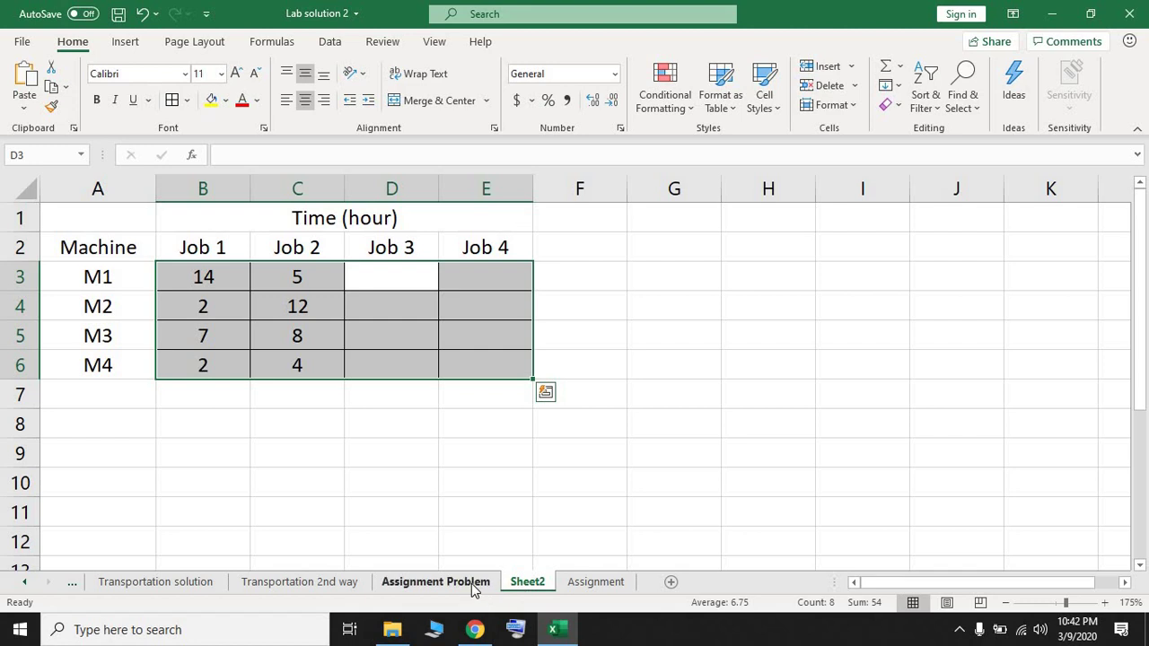
Enter the Job 3 setup times from the Assignment Problem sheet for M1 to M4 in Sheet2: 8, 6, 3 and 6
{"action": "left_click", "coordinate": [473, 585]}
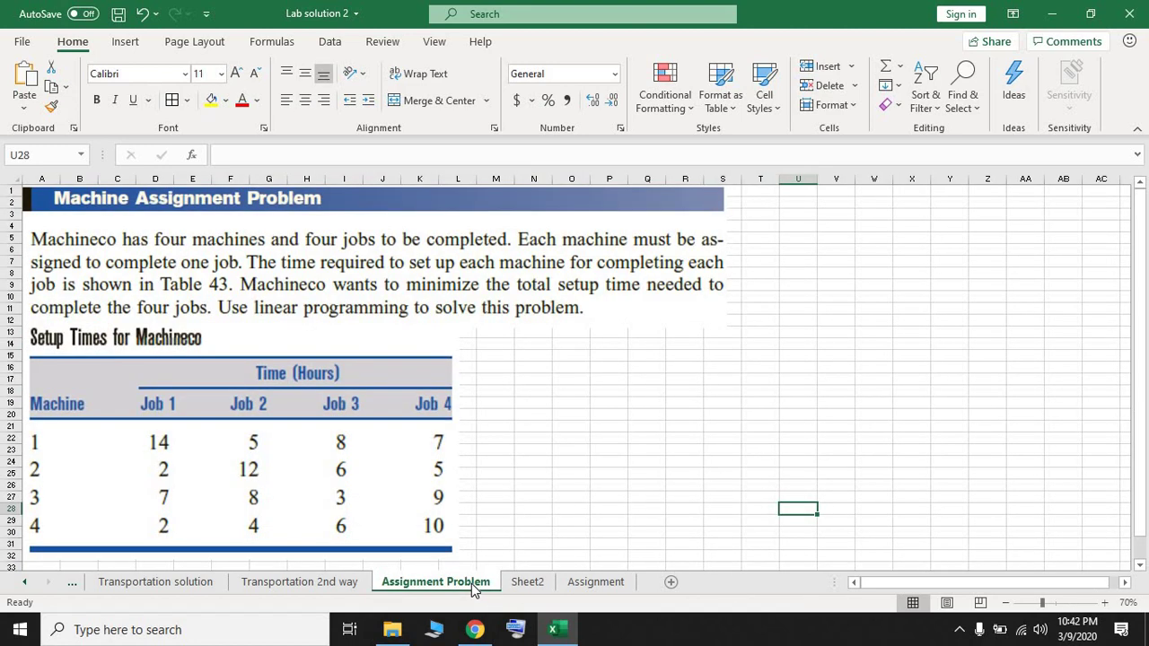
{"action": "left_click", "coordinate": [527, 584]}
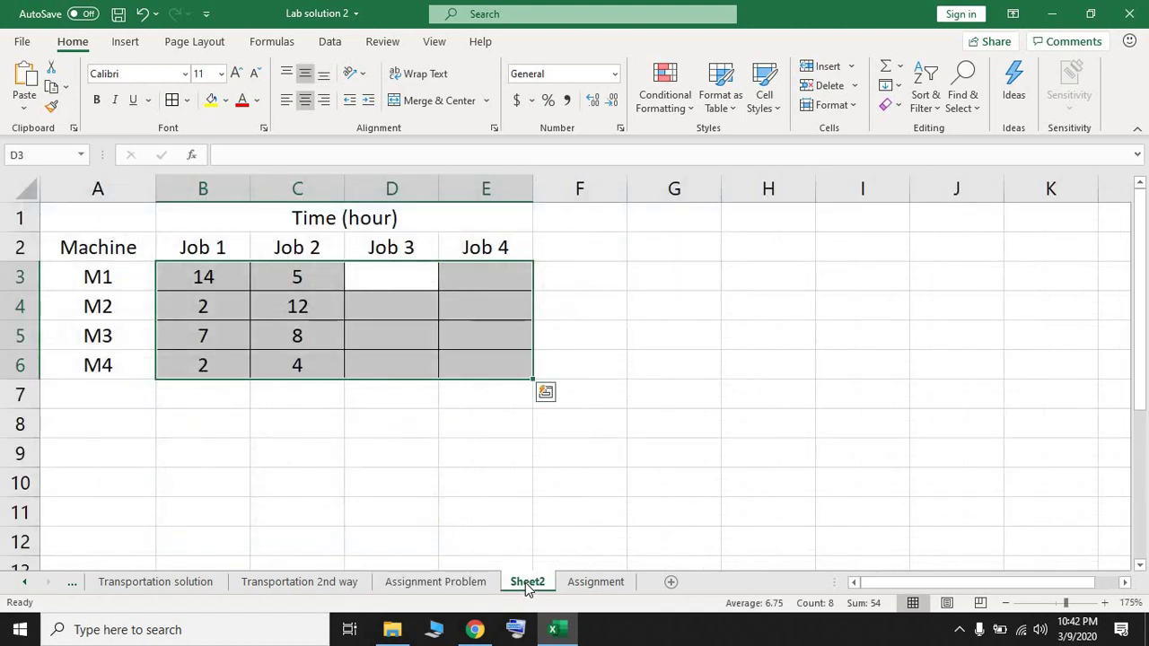
{"action": "type", "text": "8"}
{"action": "key", "text": "Return"}
{"action": "type", "text": "6"}
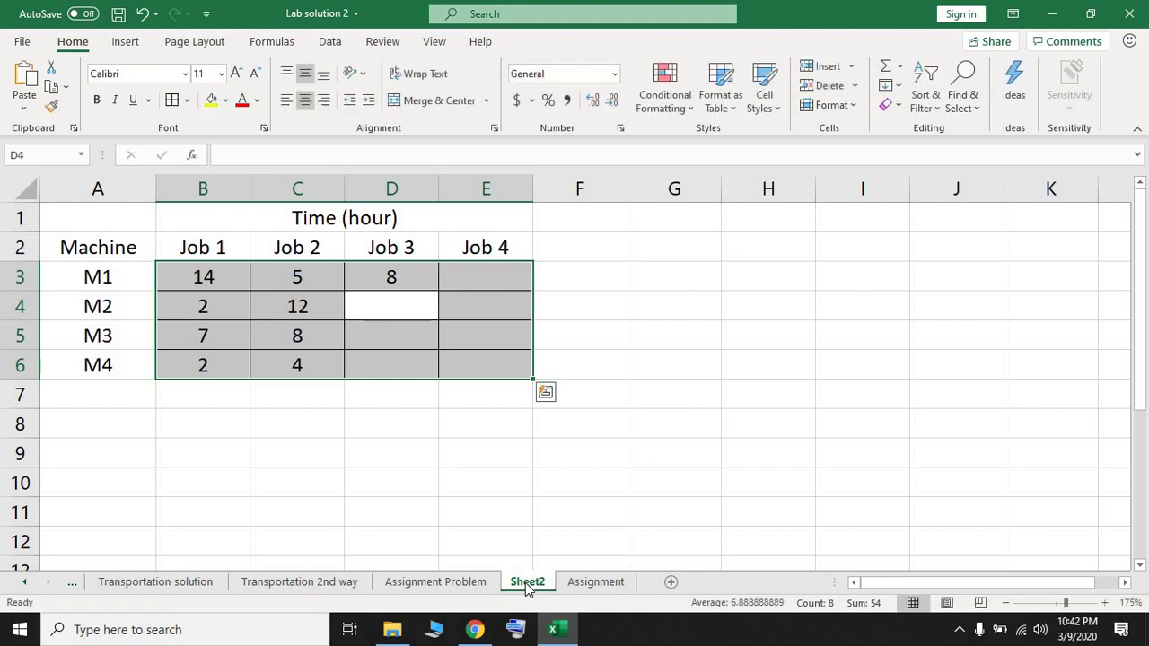
{"action": "key", "text": "Return"}
{"action": "type", "text": "36"}
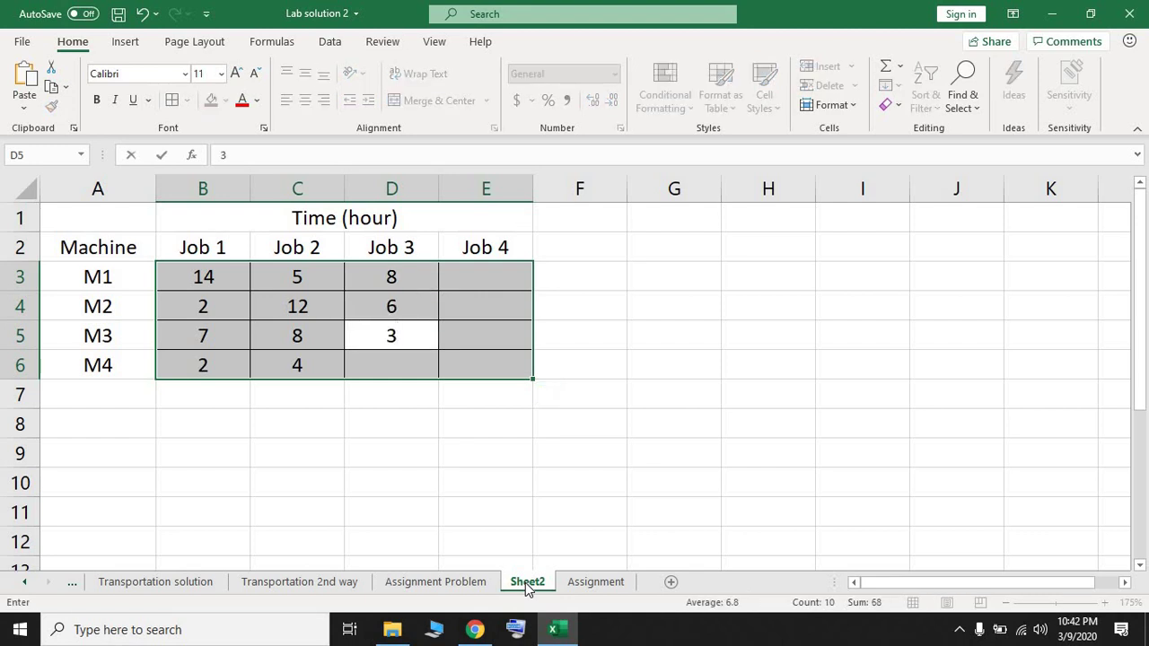
{"action": "key", "text": "BackSpace"}
{"action": "key", "text": "Return"}
{"action": "type", "text": "6"}
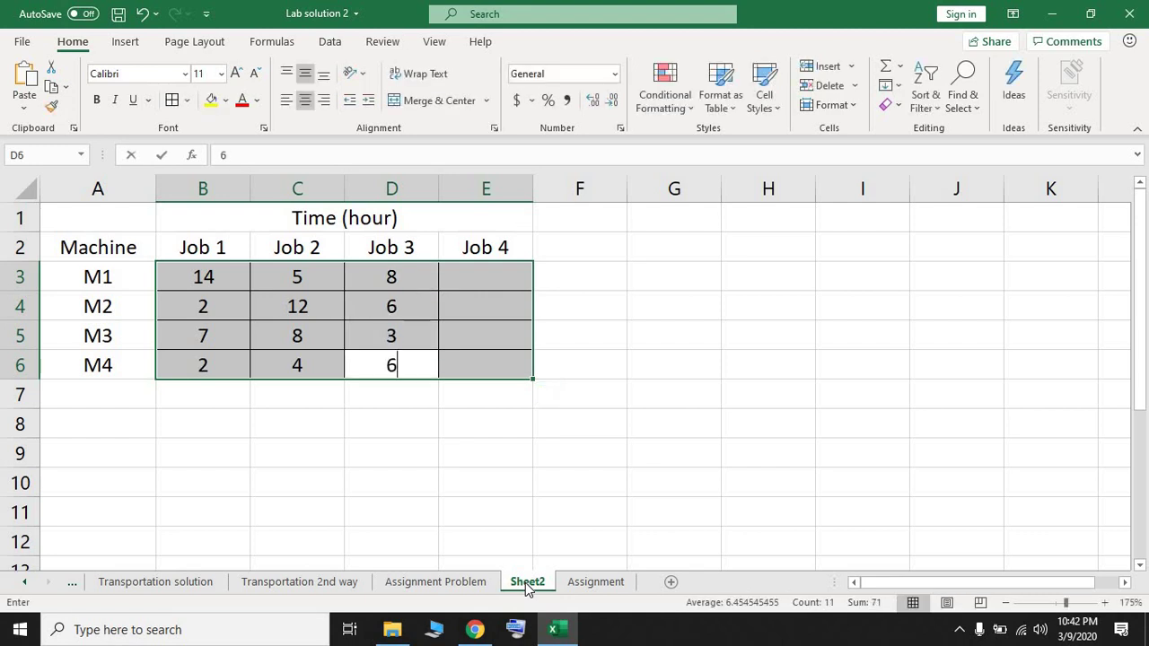
{"action": "key", "text": "Return"}
Enter the Job 4 setup times for M1 to M4 as 7, 5, 9 and 10, checking them against the Assignment Problem sheet
{"action": "left_click", "coordinate": [465, 583]}
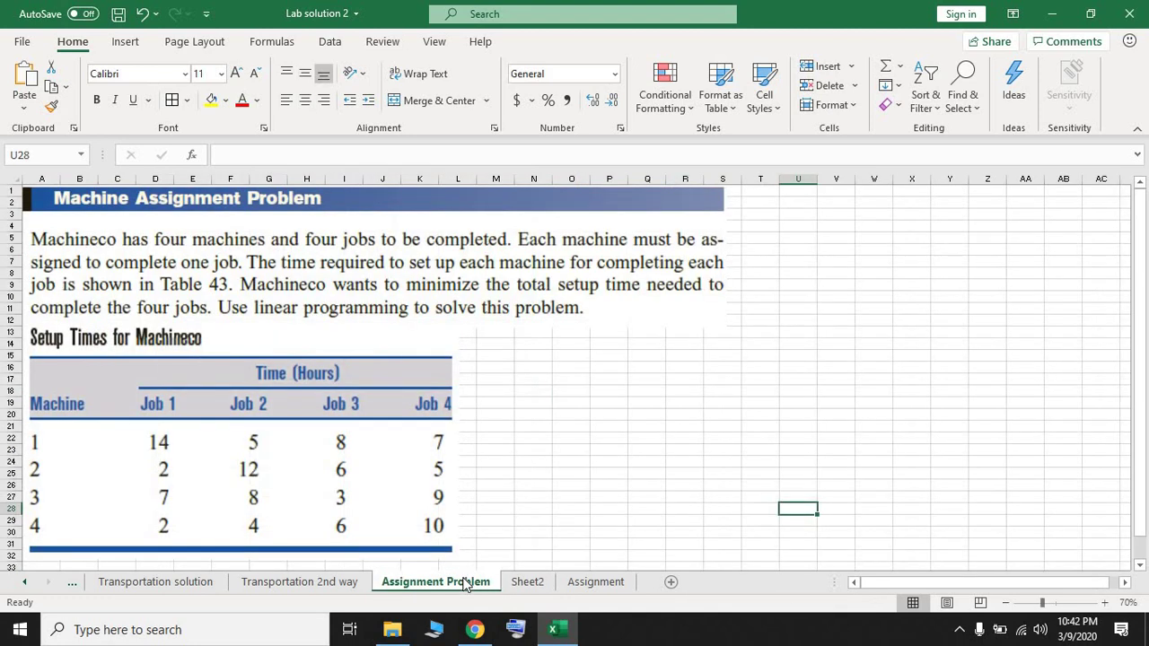
{"action": "left_click", "coordinate": [540, 586]}
{"action": "type", "text": "7"}
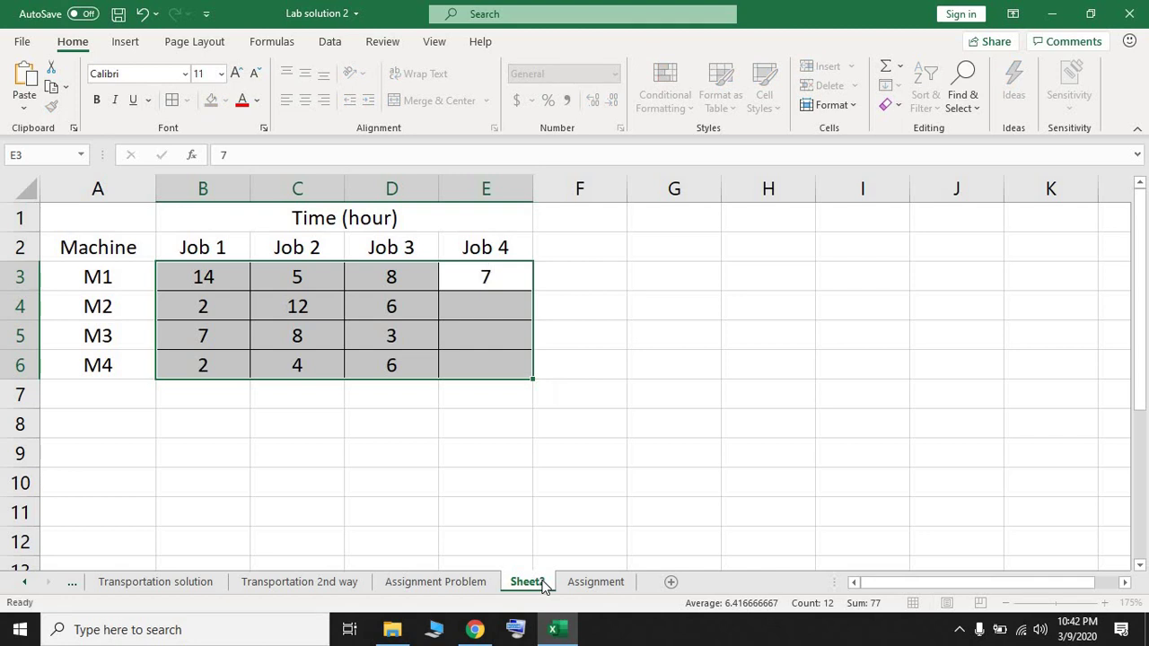
{"action": "key", "text": "Return"}
{"action": "type", "text": "5"}
{"action": "key", "text": "Return"}
{"action": "type", "text": "9"}
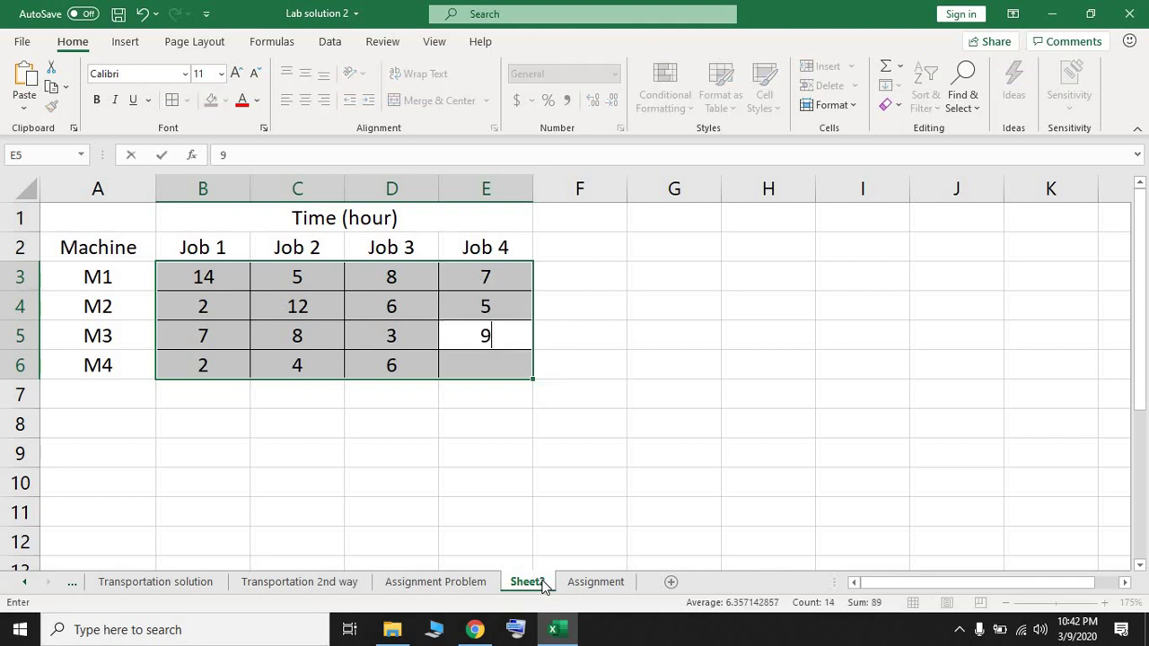
{"action": "key", "text": "Return"}
{"action": "type", "text": "10"}
{"action": "left_click", "coordinate": [476, 583]}
{"action": "left_click", "coordinate": [517, 584]}
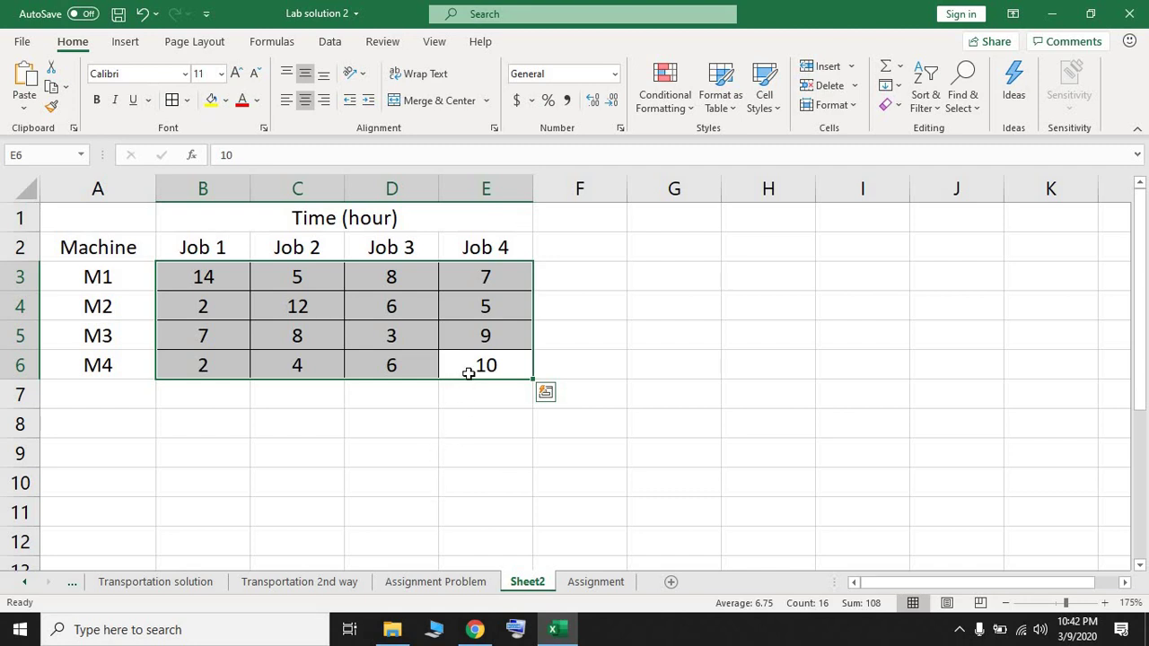
Copy the setup time table A1:E6 to A8 and clear the copied time values in B10:E13
{"action": "scroll", "coordinate": [444, 462], "scroll_direction": "down", "scroll_amount": 1}
{"action": "left_click", "coordinate": [434, 465]}
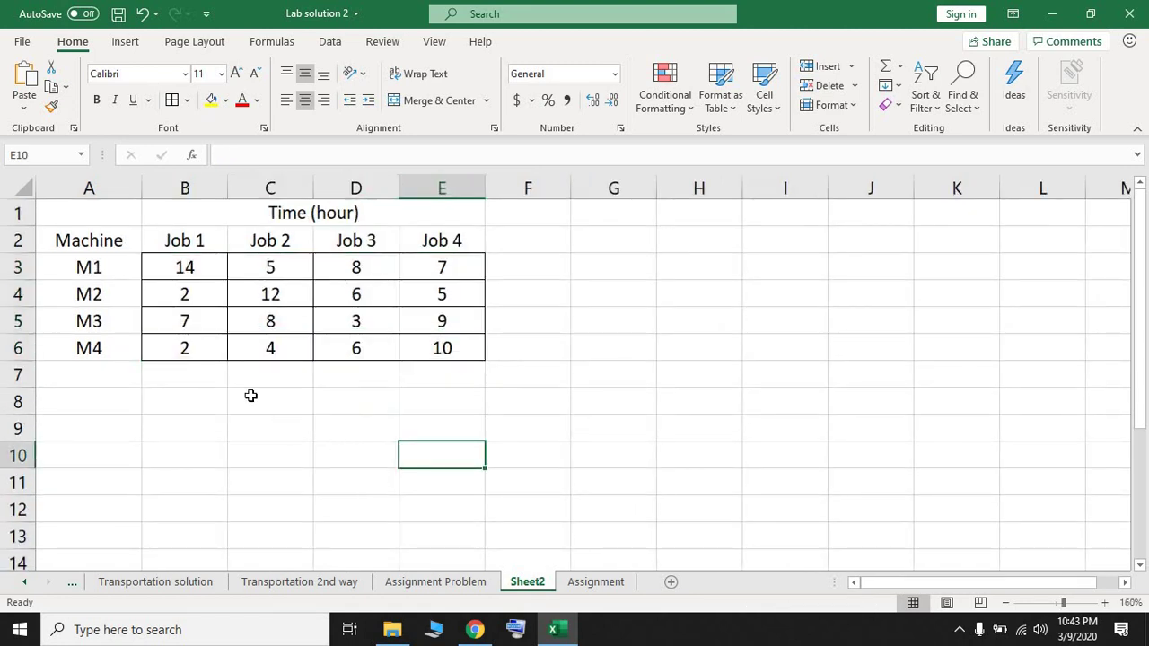
{"action": "left_click_drag", "start_coordinate": [87, 213], "coordinate": [387, 352]}
{"action": "key", "text": "ctrl+c"}
{"action": "left_click", "coordinate": [123, 405]}
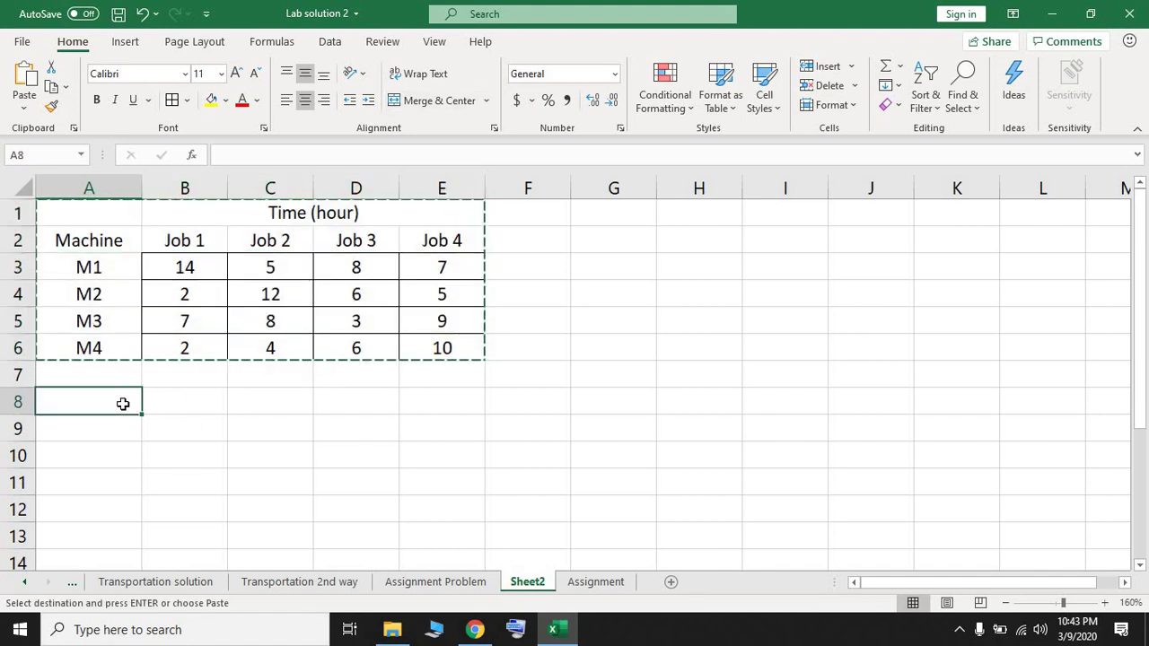
{"action": "key", "text": "ctrl+v"}
{"action": "left_click_drag", "start_coordinate": [193, 462], "coordinate": [447, 534]}
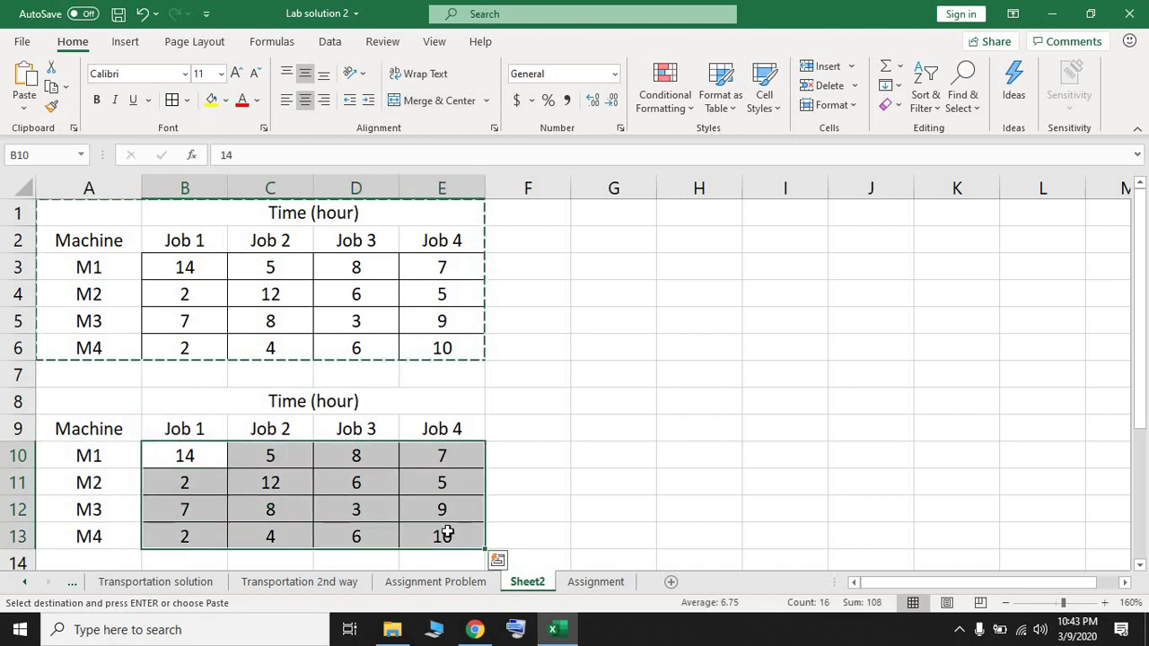
{"action": "key", "text": "Delete"}
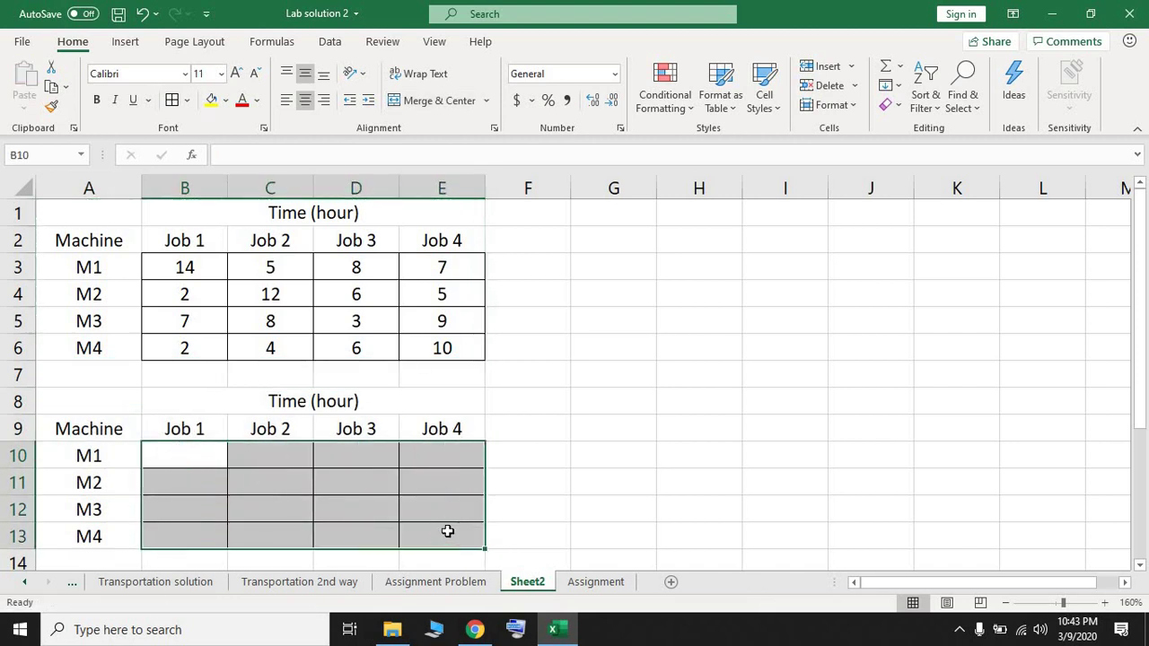
Label F9 "Supply" and A14 "Demand" around the empty lower table
{"action": "scroll", "coordinate": [447, 532], "scroll_direction": "down", "scroll_amount": 1}
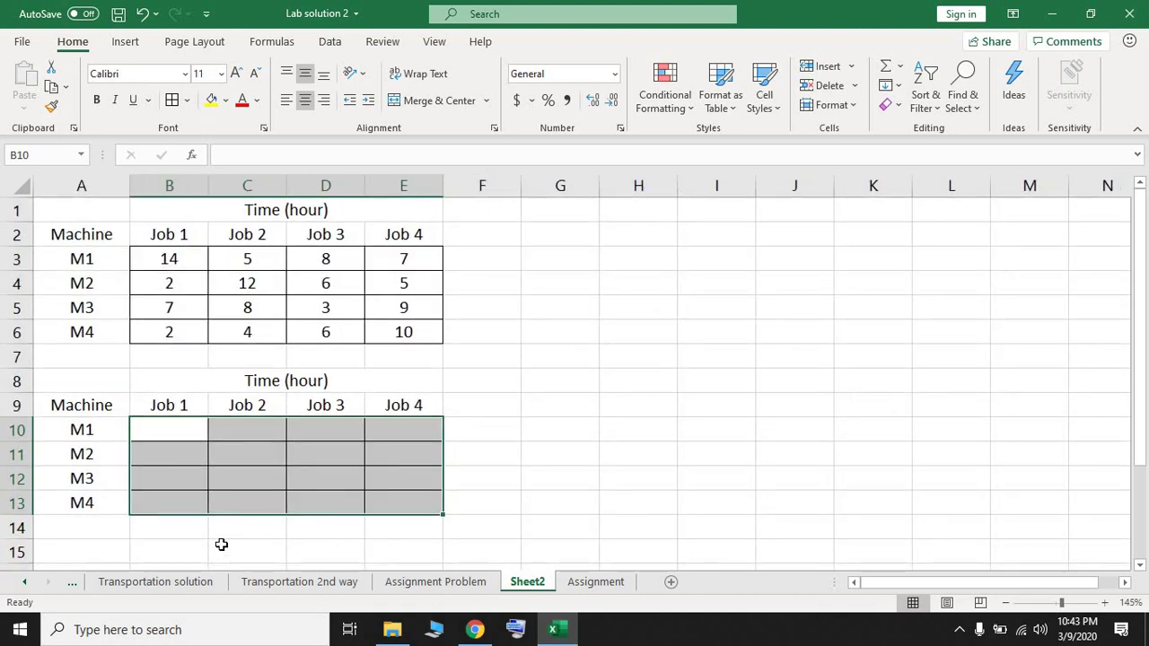
{"action": "left_click", "coordinate": [480, 403]}
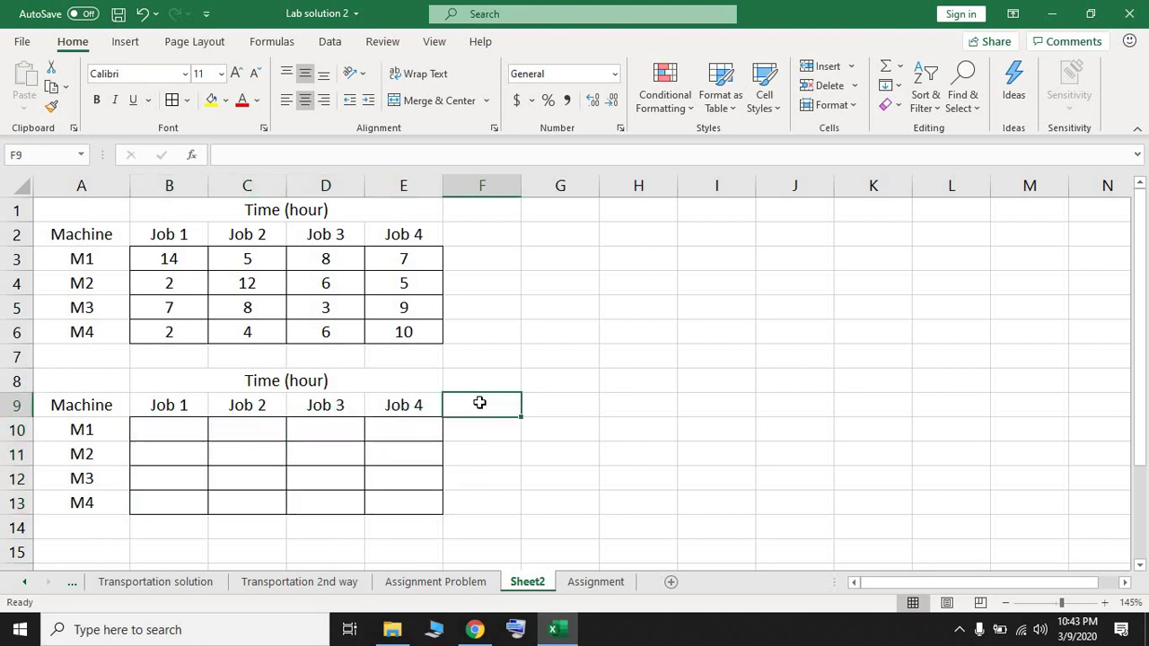
{"action": "type", "text": "Su"}
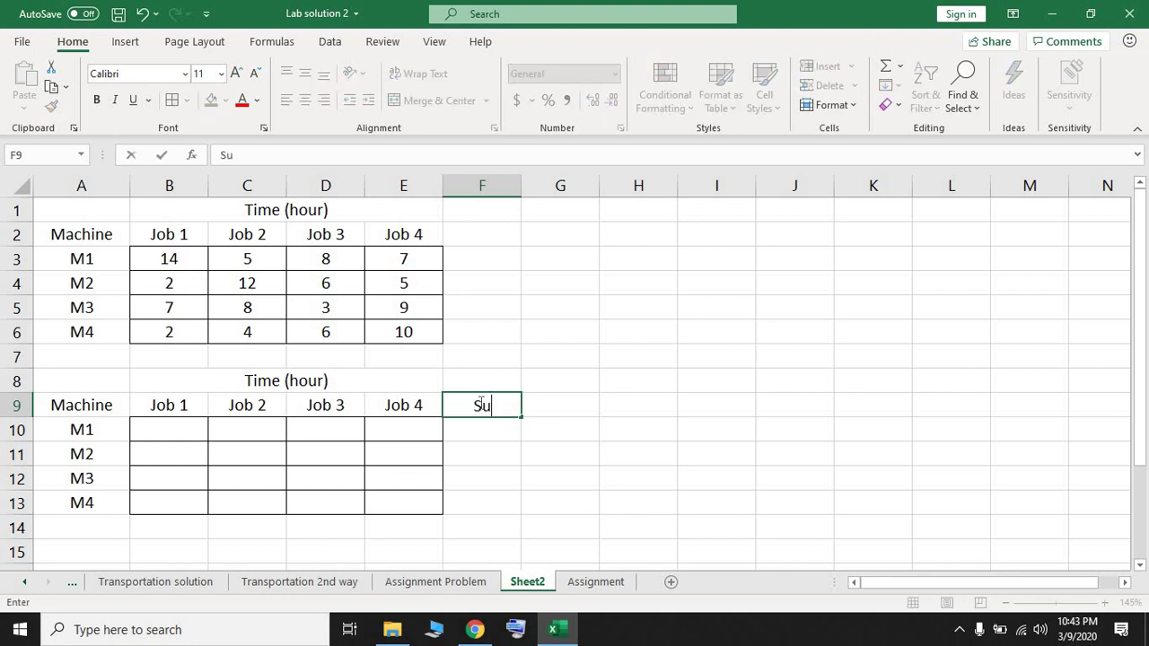
{"action": "type", "text": "pply"}
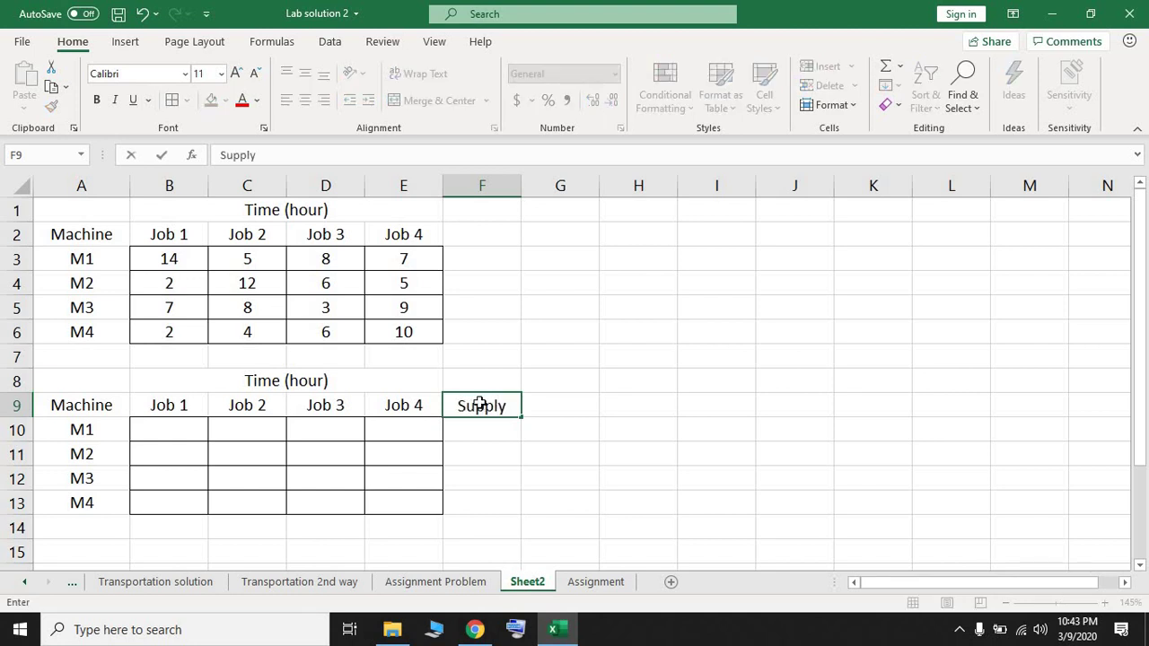
{"action": "key", "text": "Return"}
{"action": "left_click", "coordinate": [81, 530]}
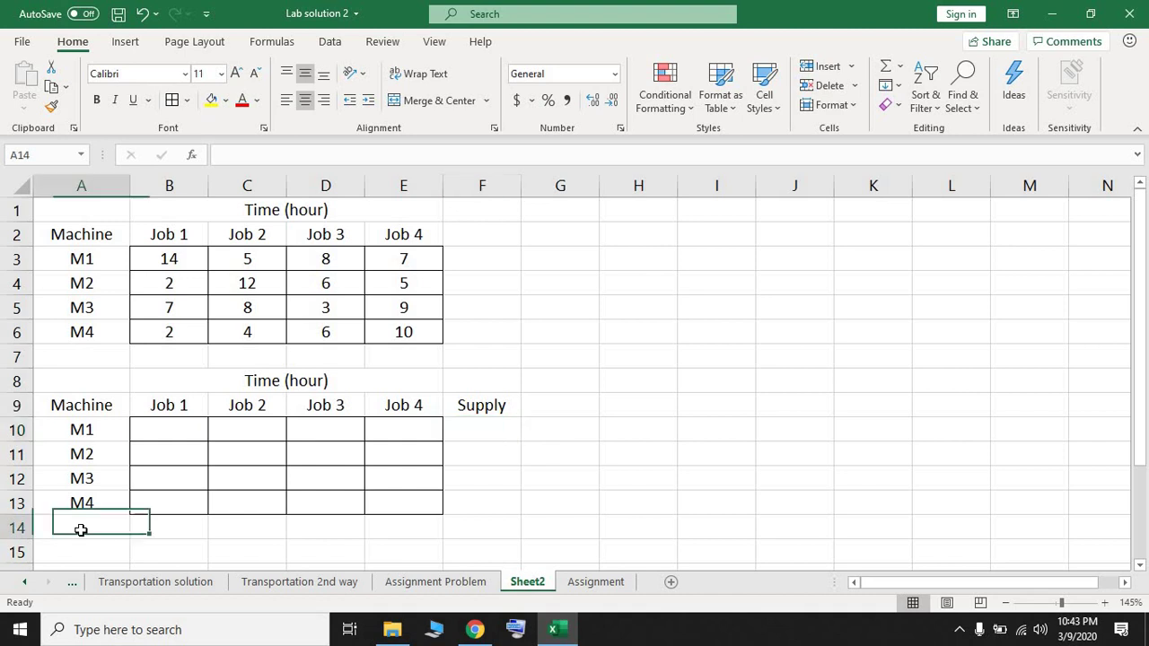
{"action": "type", "text": "demand"}
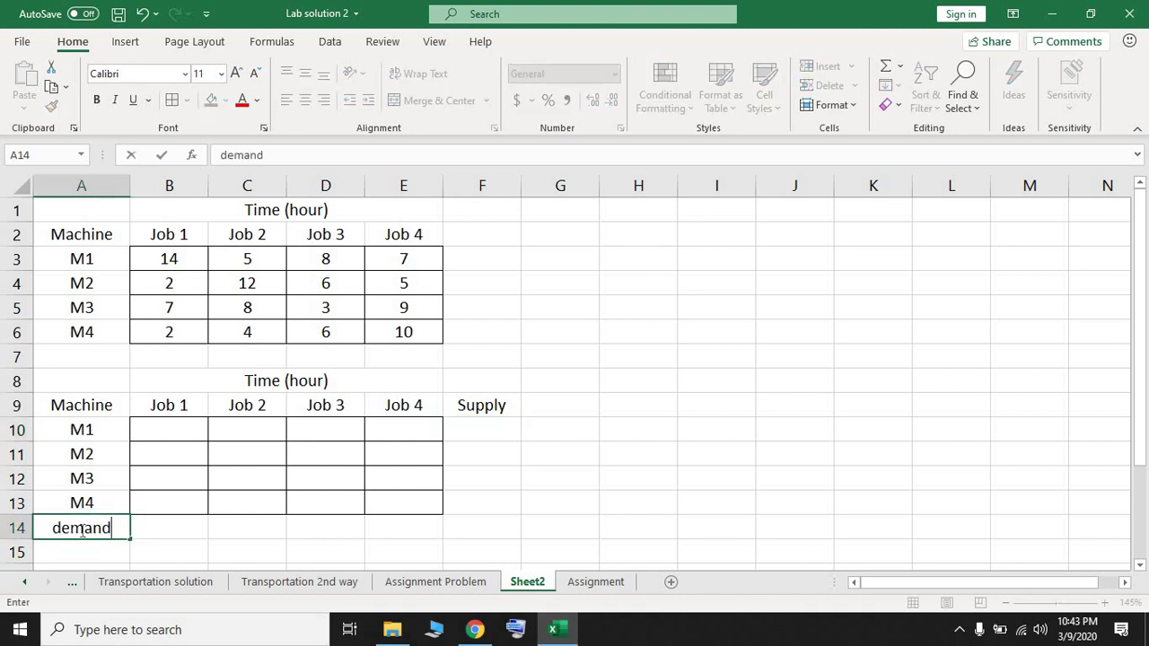
{"action": "key", "text": "BackSpace"}
{"action": "key", "text": "BackSpace"}
{"action": "key", "text": "BackSpace"}
{"action": "key", "text": "BackSpace"}
{"action": "key", "text": "BackSpace"}
{"action": "key", "text": "BackSpace"}
{"action": "type", "text": "Demand"}
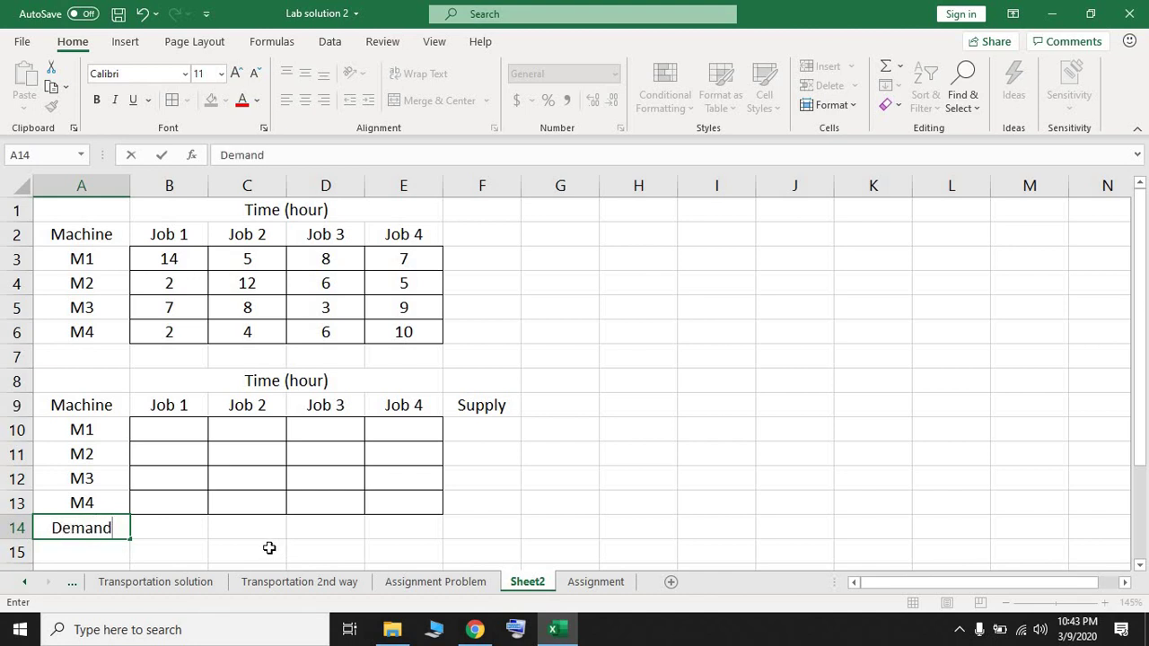
{"action": "left_click", "coordinate": [269, 549]}
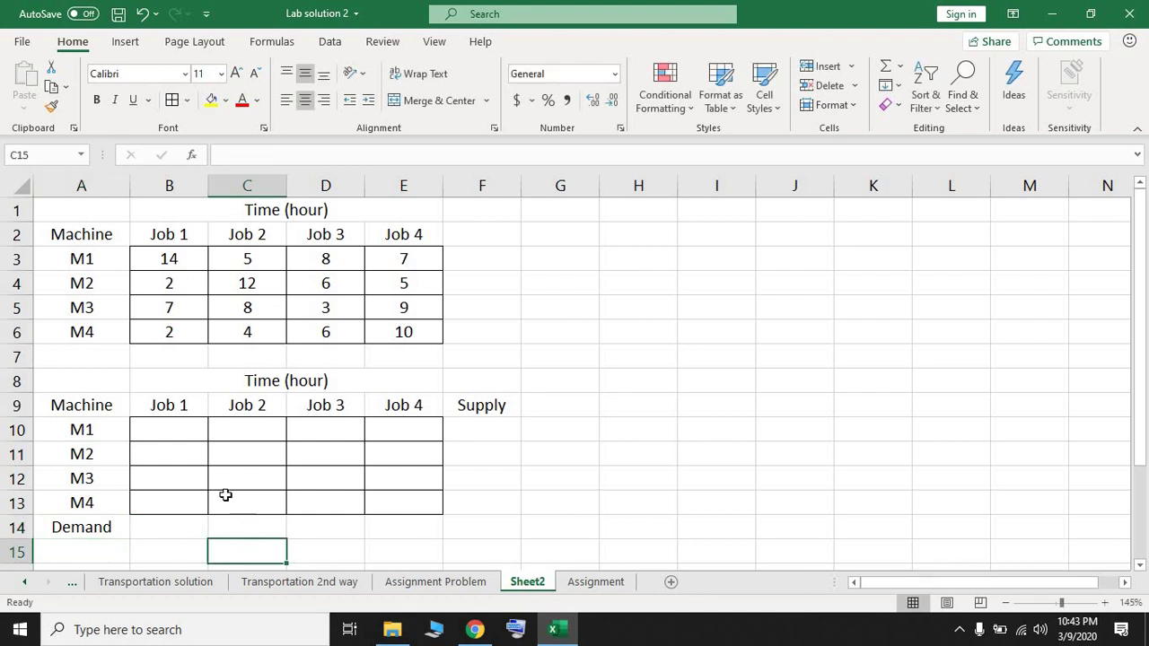
Label F2 "Supply" and A7 "Demand" for the upper setup time table
{"action": "left_click", "coordinate": [115, 356]}
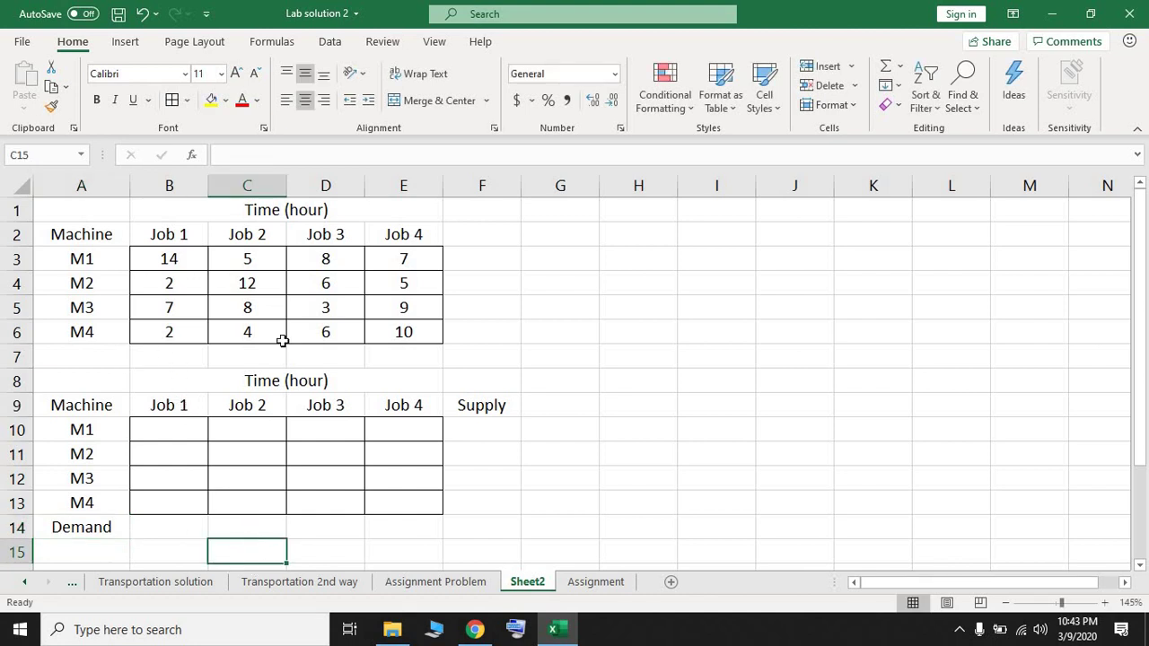
{"action": "left_click", "coordinate": [487, 242]}
{"action": "type", "text": "supp"}
{"action": "key", "text": "BackSpace"}
{"action": "key", "text": "BackSpace"}
{"action": "key", "text": "BackSpace"}
{"action": "key", "text": "BackSpace"}
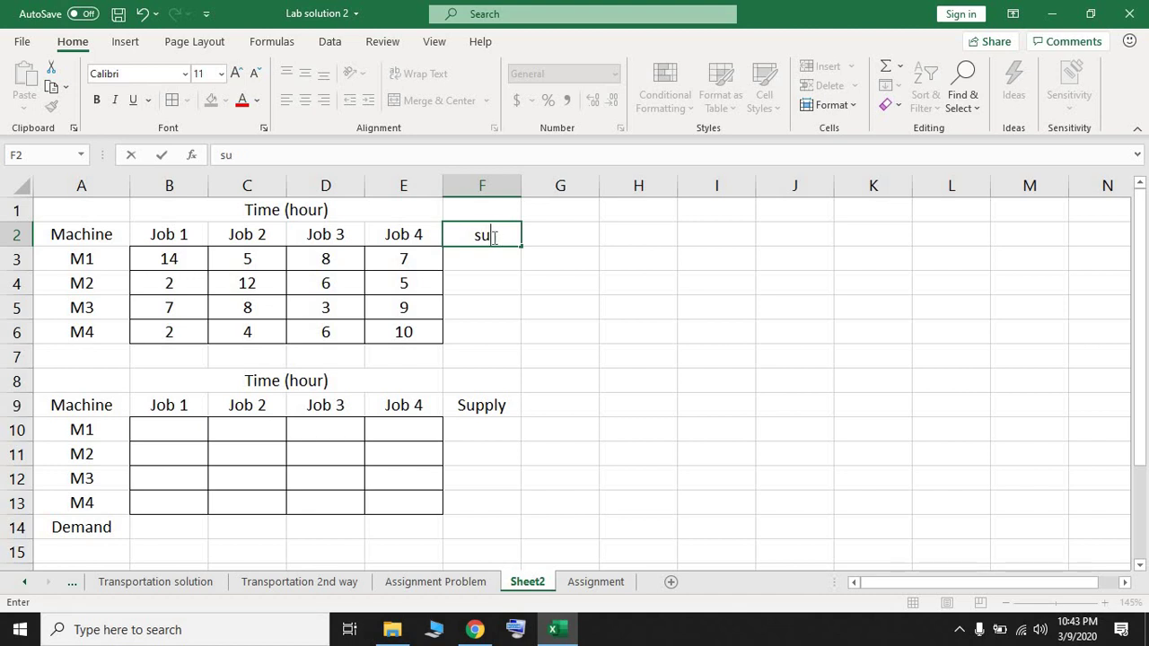
{"action": "type", "text": "Supply"}
{"action": "key", "text": "Return"}
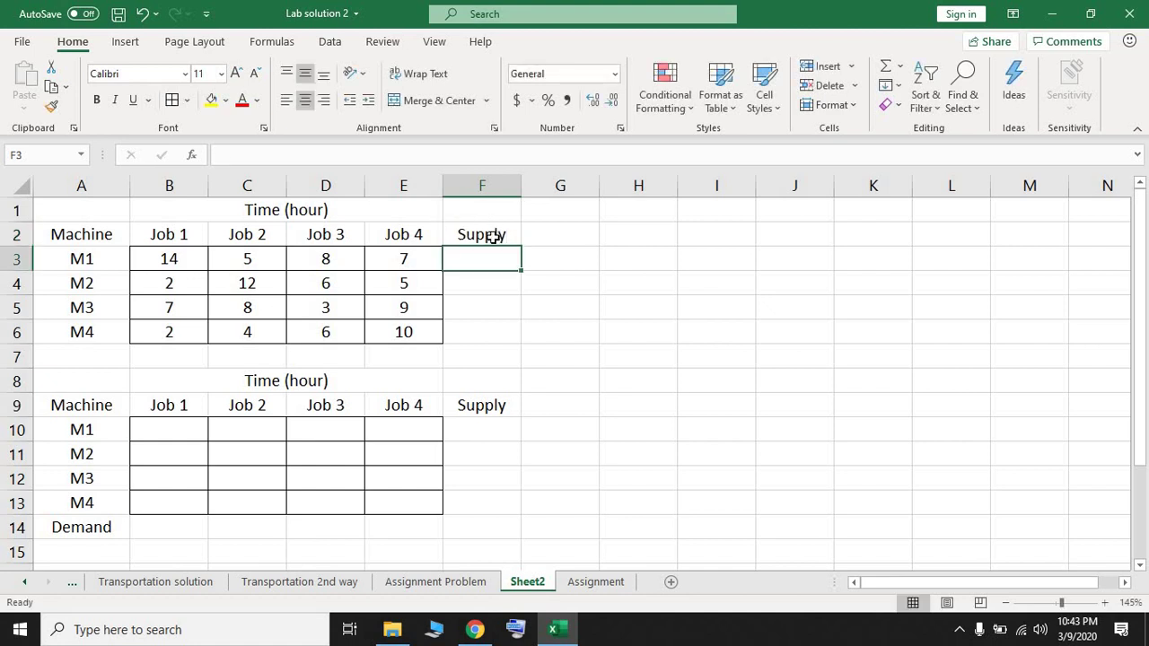
{"action": "left_click", "coordinate": [111, 357]}
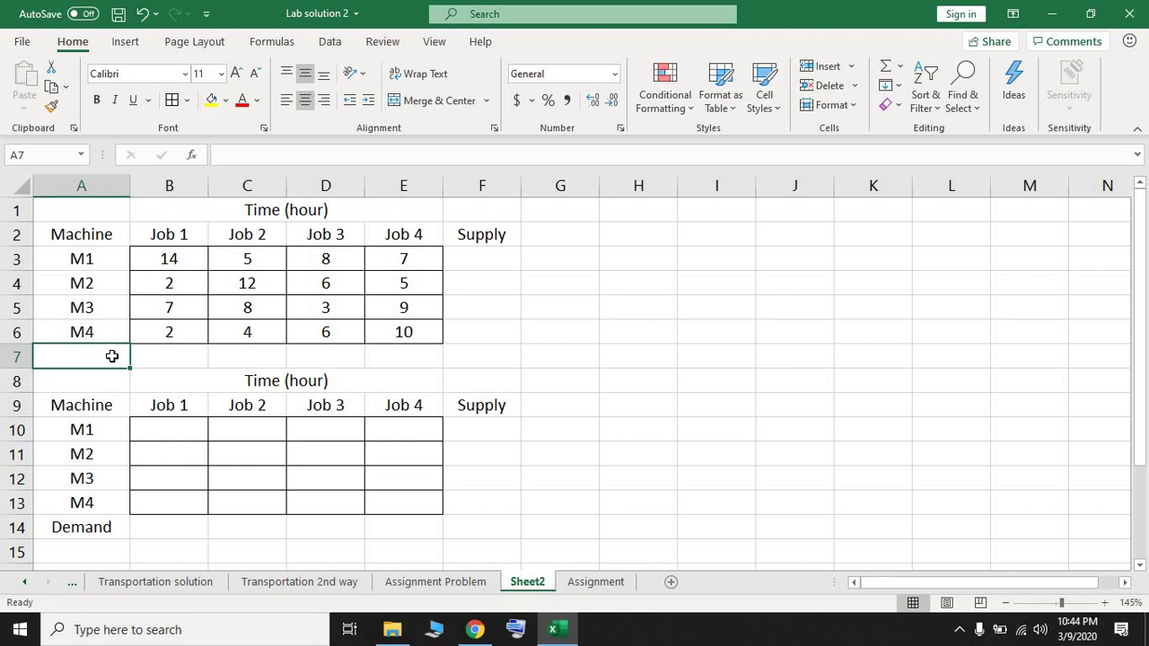
{"action": "type", "text": "Demand"}
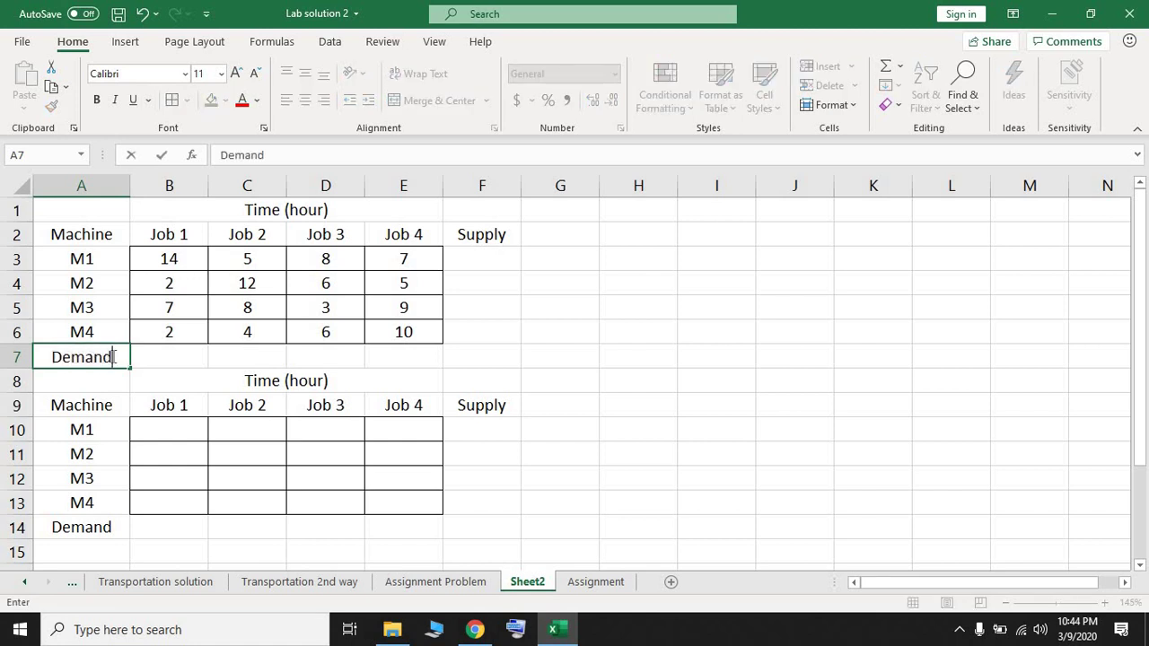
Fill the upper table's demand cells B7:E7 and supply cells F3:F6 with 1
{"action": "left_click", "coordinate": [182, 352]}
{"action": "type", "text": "1"}
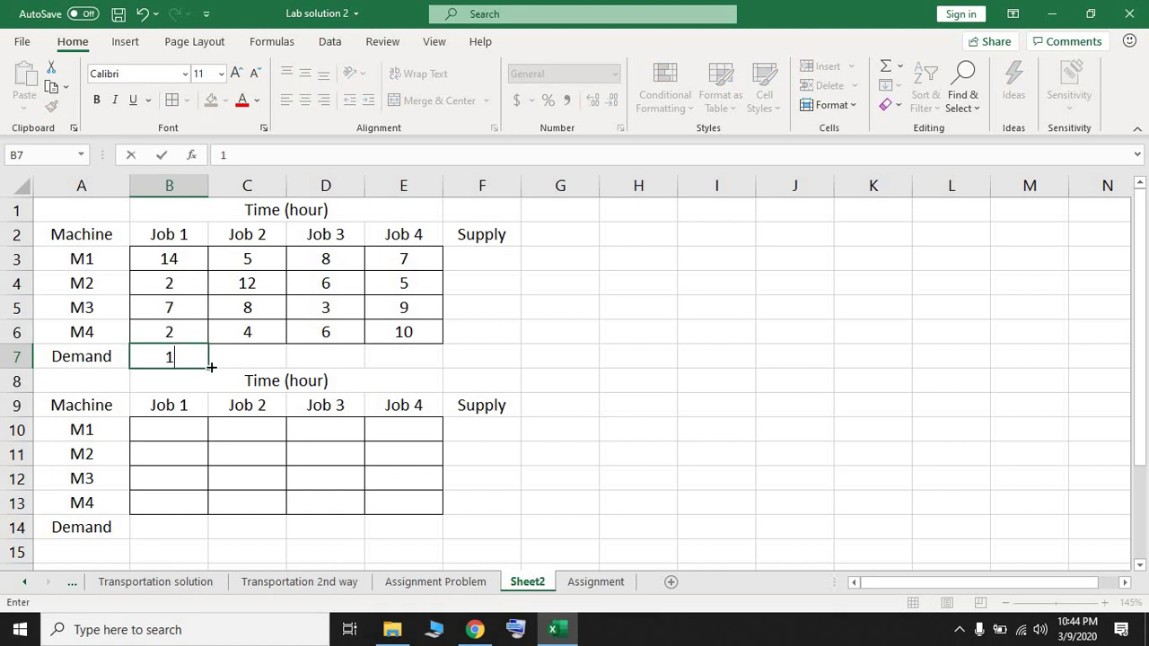
{"action": "left_click_drag", "start_coordinate": [212, 367], "coordinate": [440, 350]}
{"action": "left_click", "coordinate": [488, 257]}
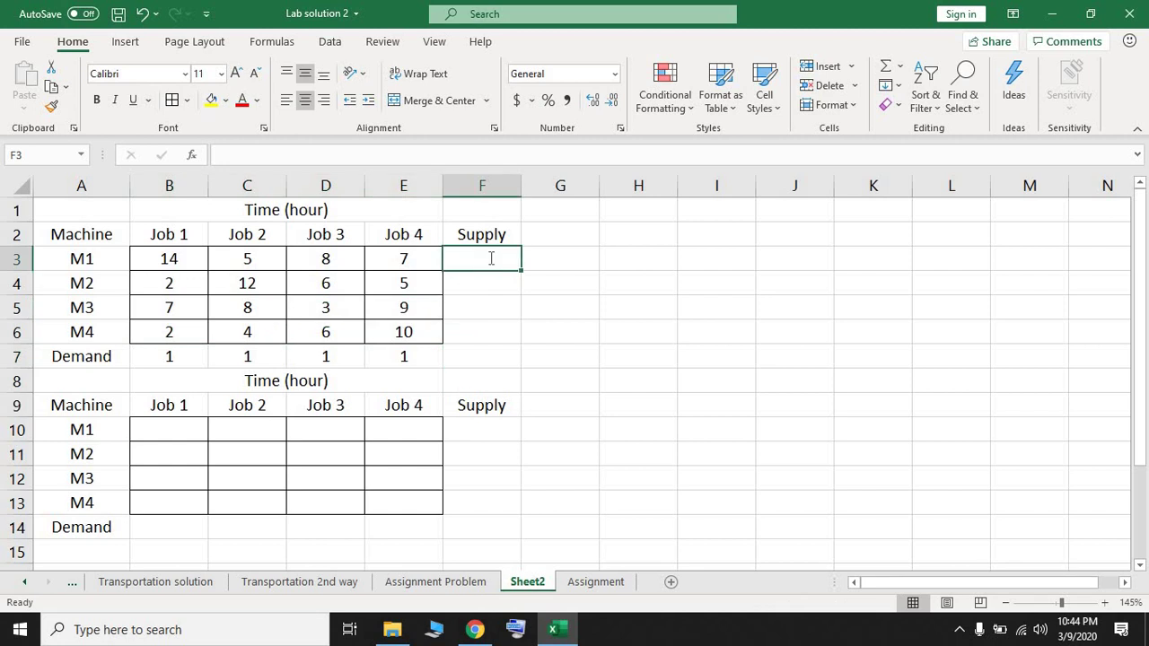
{"action": "type", "text": "1"}
{"action": "key", "text": "Return"}
{"action": "left_click", "coordinate": [487, 257]}
{"action": "left_click_drag", "start_coordinate": [522, 270], "coordinate": [523, 346]}
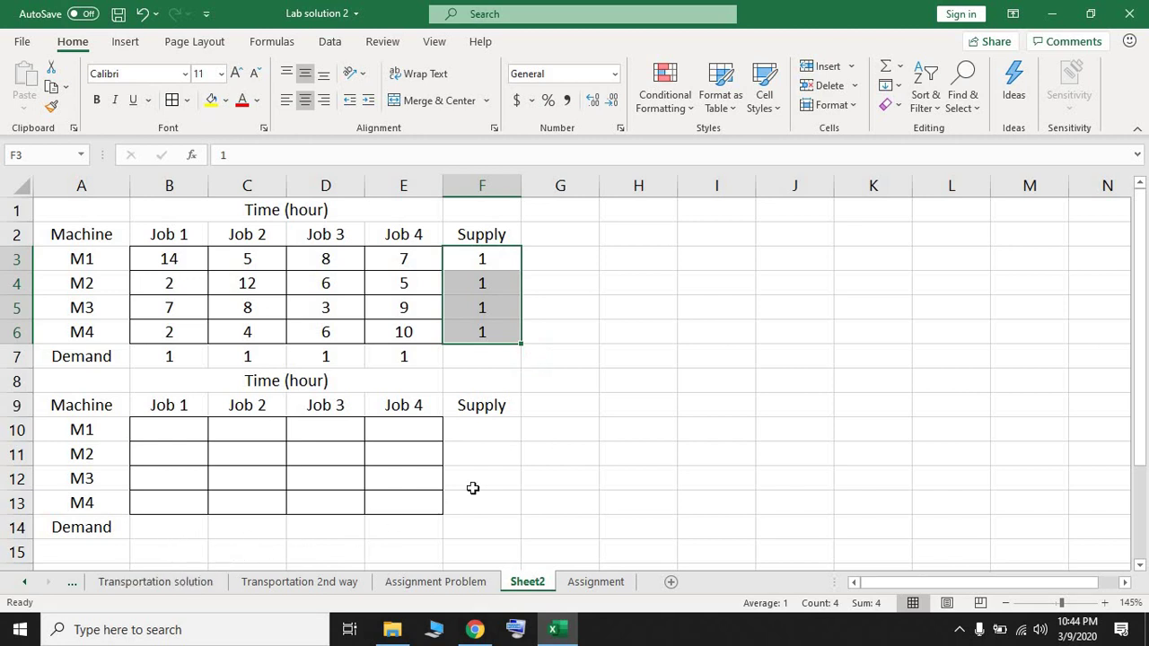
Enter the header "sign" in G9 and fill G10:G13 with an equals sign
{"action": "left_click", "coordinate": [557, 434]}
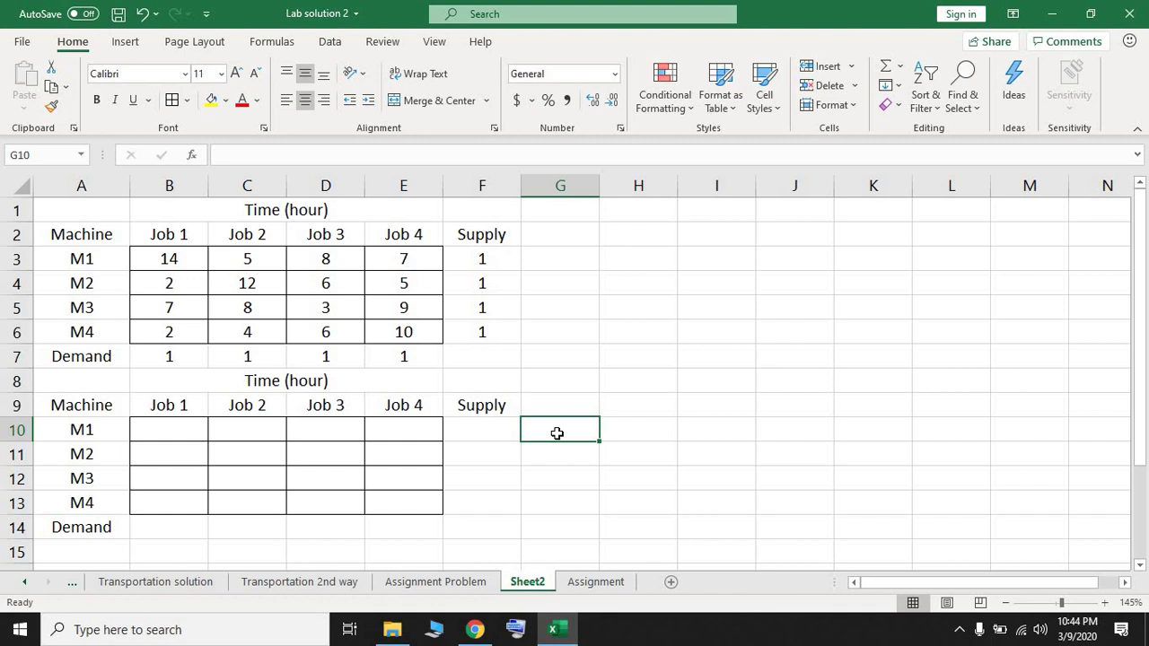
{"action": "left_click", "coordinate": [554, 410]}
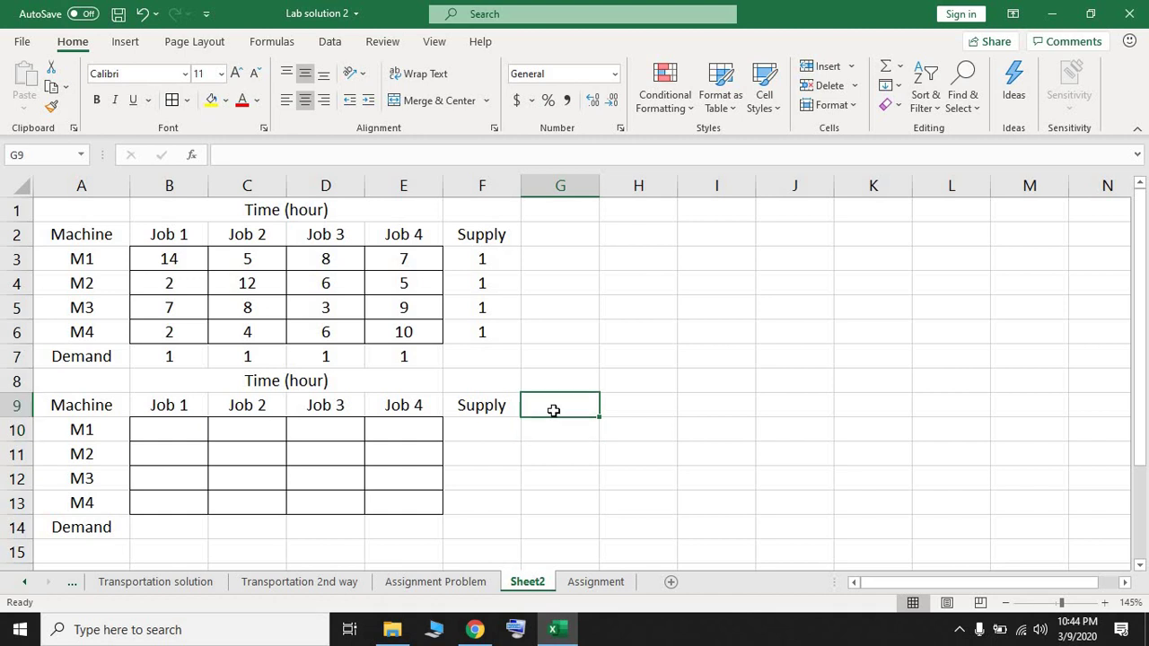
{"action": "type", "text": "sign"}
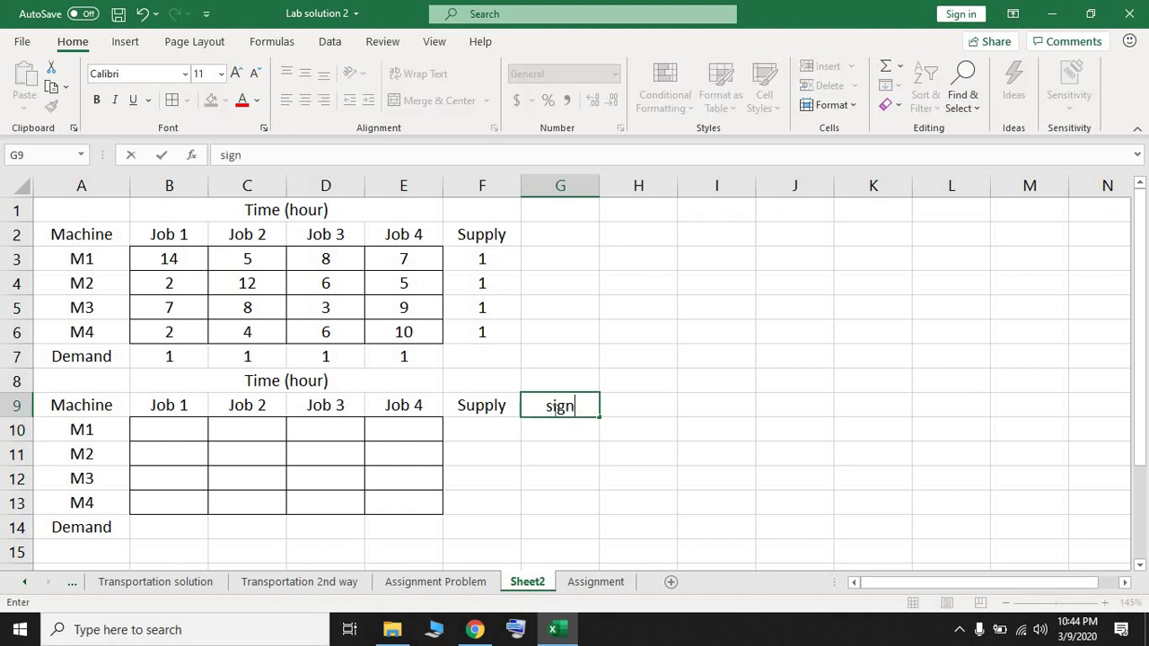
{"action": "key", "text": "Return"}
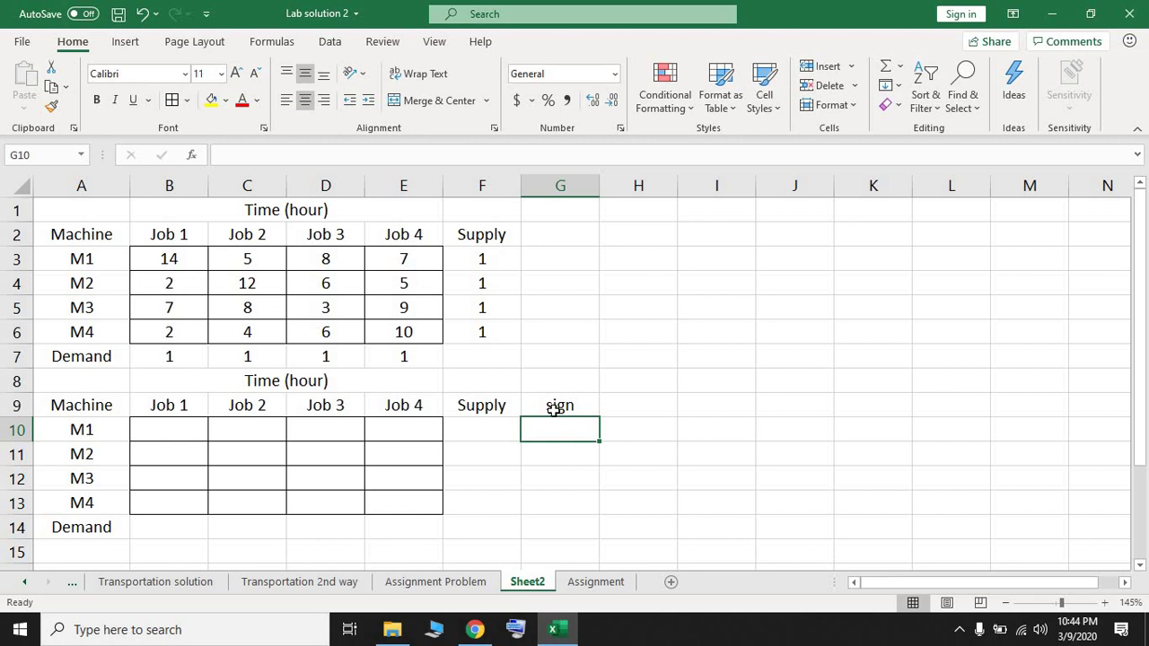
{"action": "type", "text": "="}
{"action": "key", "text": "Return"}
{"action": "left_click", "coordinate": [580, 437]}
{"action": "left_click_drag", "start_coordinate": [601, 440], "coordinate": [589, 519]}
Fill B15:E15 below the lower table's demand row with an equals sign
{"action": "left_click", "coordinate": [168, 554]}
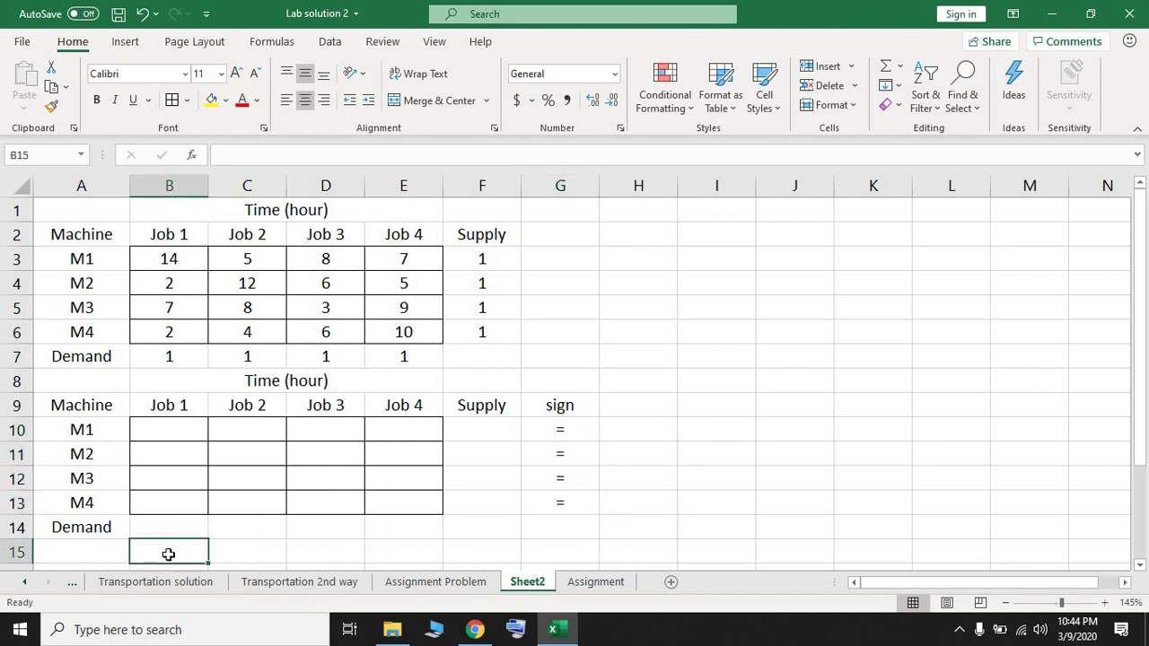
{"action": "type", "text": "="}
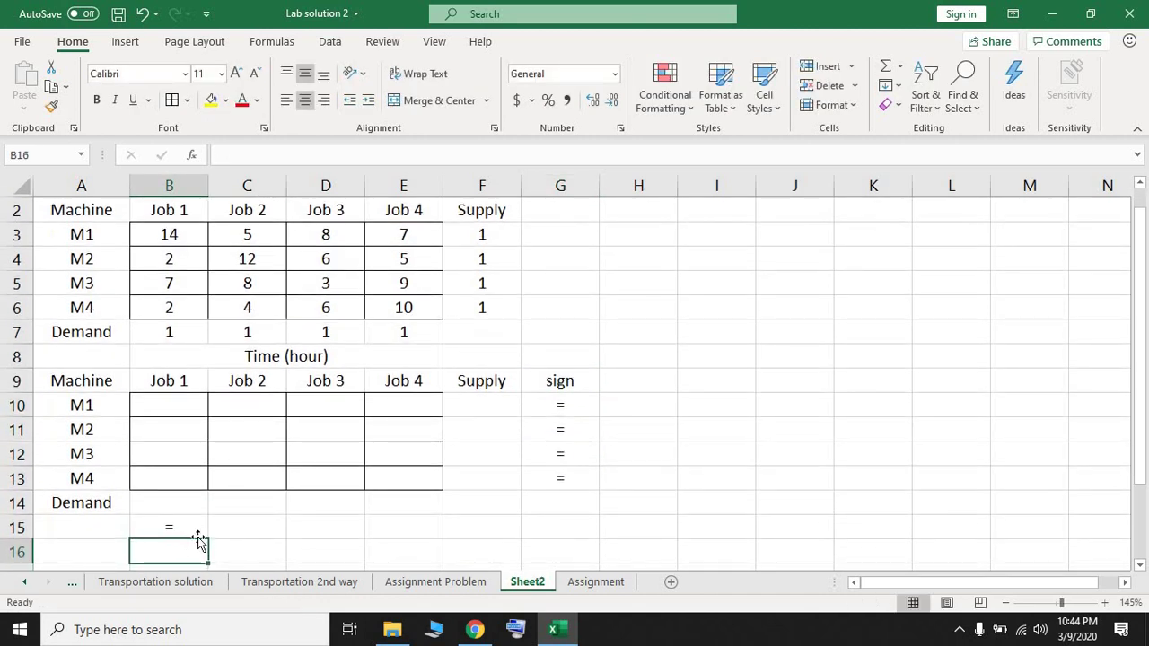
{"action": "scroll", "coordinate": [202, 543], "scroll_direction": "up", "scroll_amount": 1}
{"action": "left_click_drag", "start_coordinate": [208, 563], "coordinate": [401, 561]}
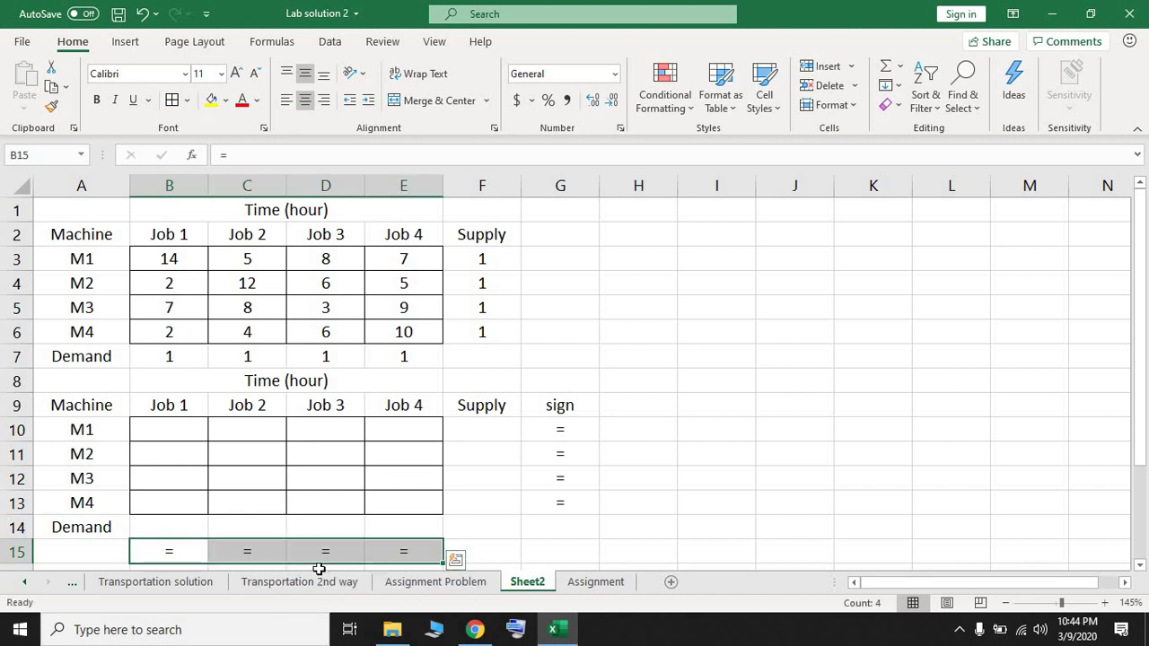
Enter the label "Z (total)" in G7 and widen column H to make room for the objective formula
{"action": "left_click", "coordinate": [572, 353]}
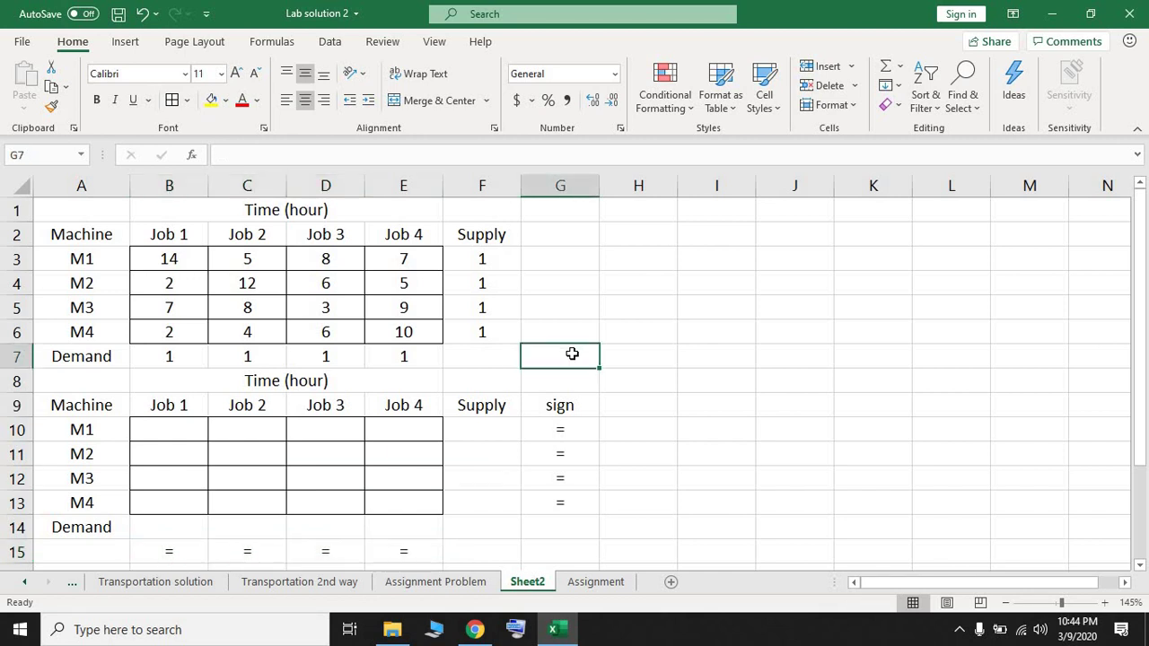
{"action": "type", "text": "Z"}
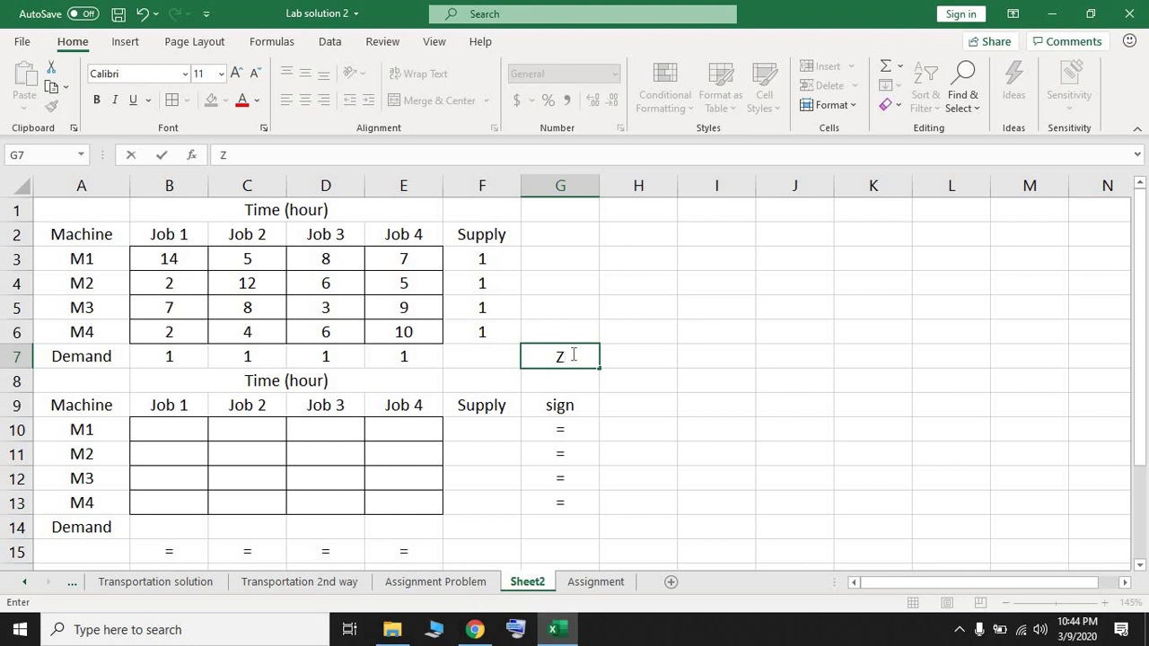
{"action": "type", "text": " (total)"}
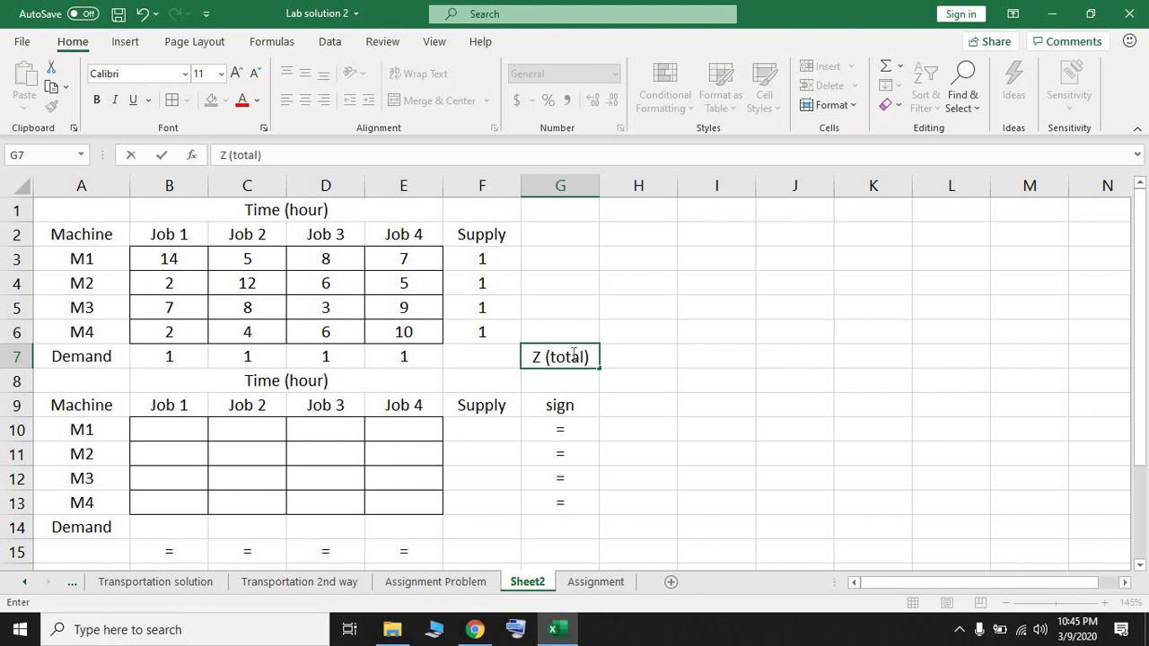
{"action": "key", "text": "Tab"}
{"action": "left_click_drag", "start_coordinate": [710, 186], "coordinate": [865, 186]}
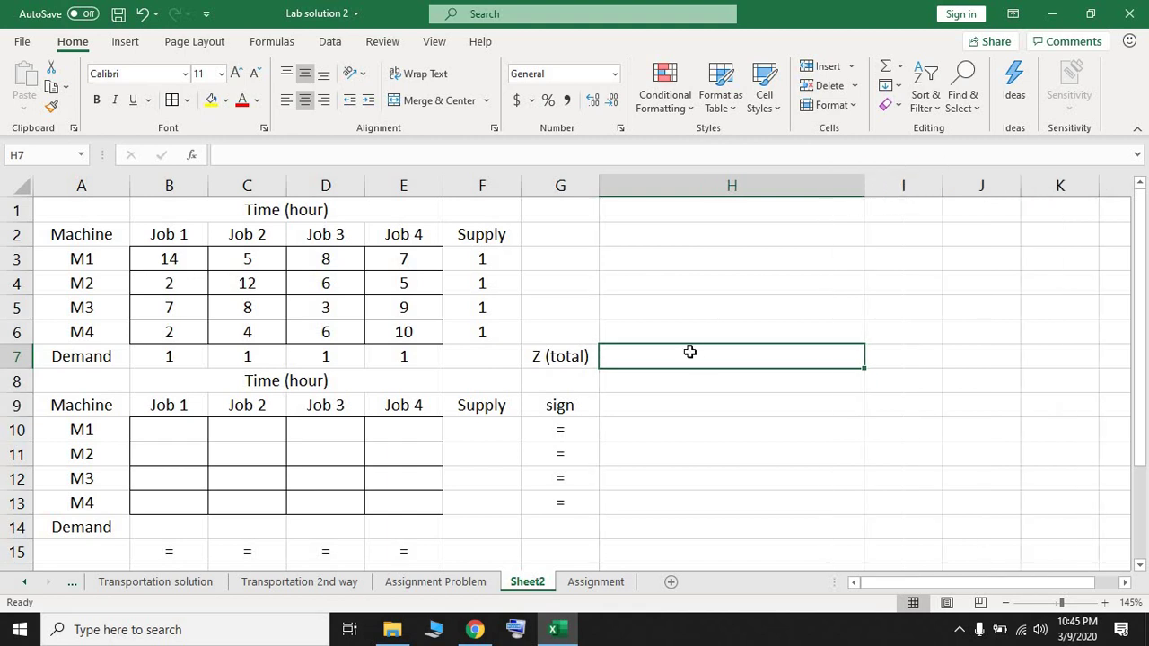
Enter the objective formula =SUMPRODUCT(B3:E6,B10:E13) in H7, multiplying the setup times by the empty assignment cells
{"action": "type", "text": "="}
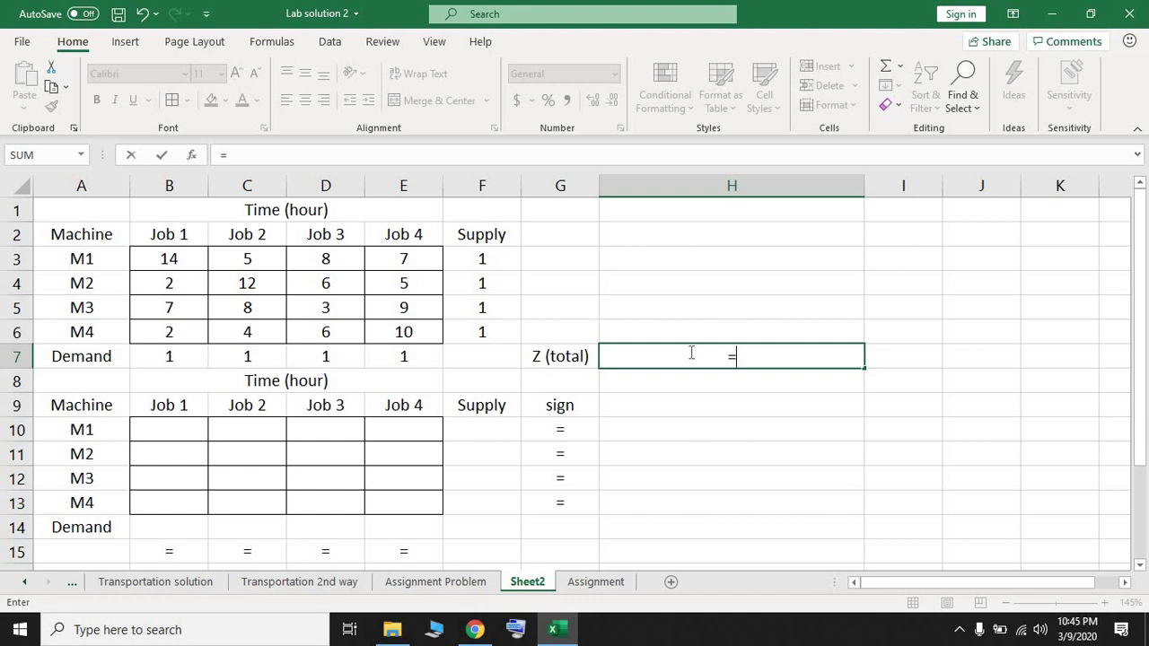
{"action": "type", "text": "sum"}
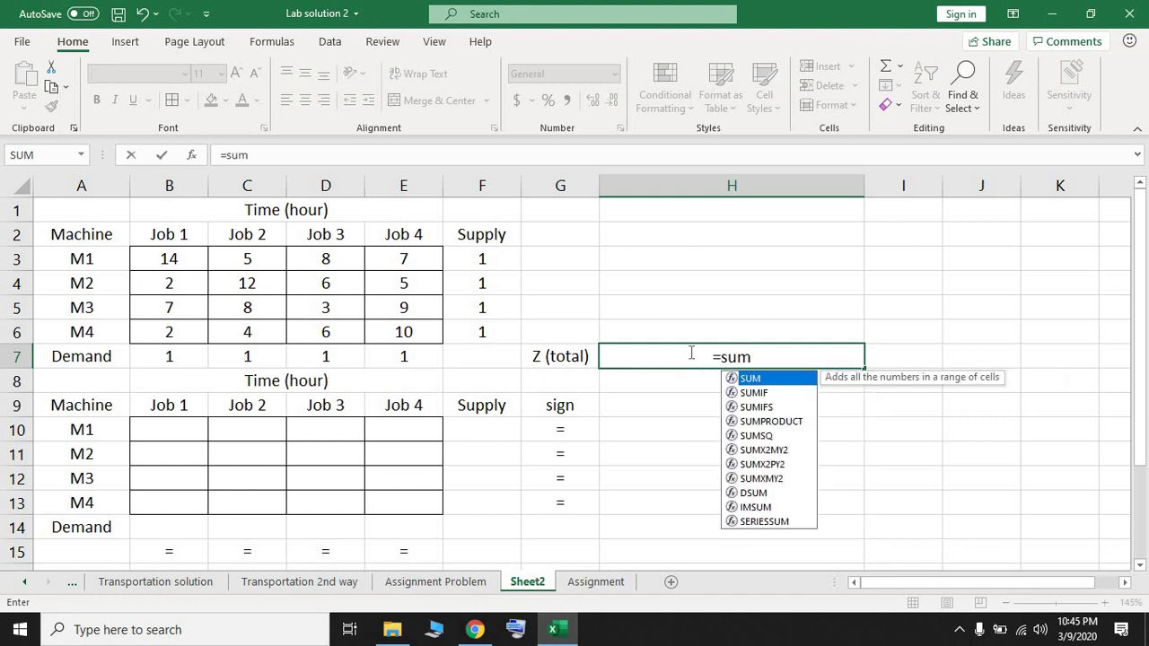
{"action": "type", "text": "product"}
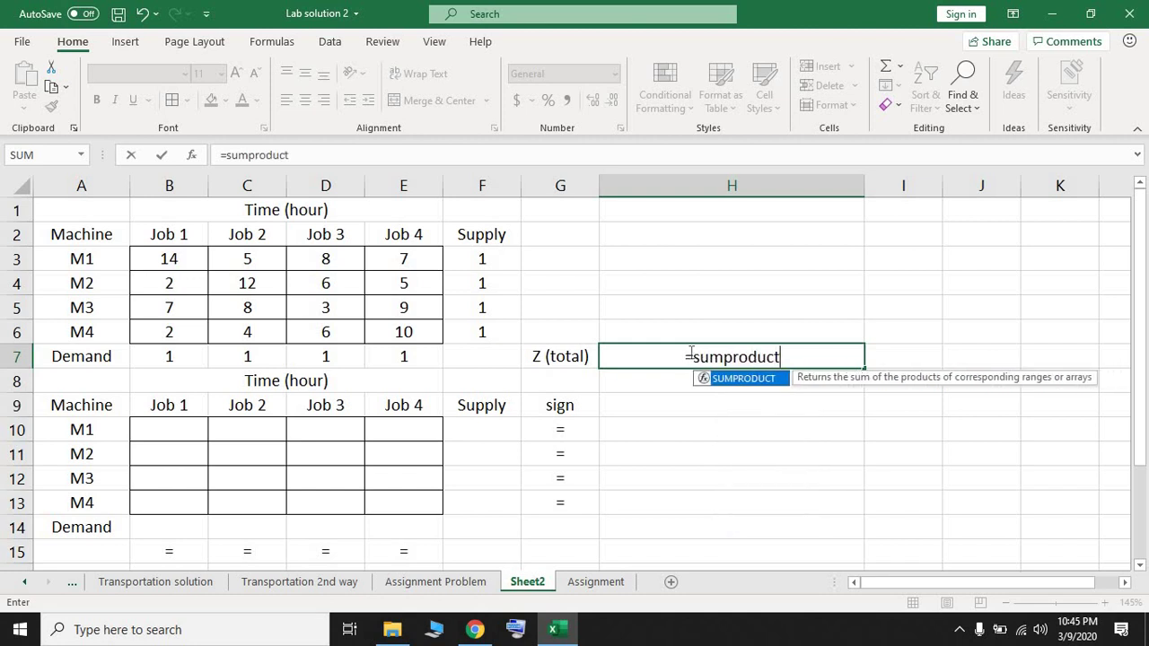
{"action": "type", "text": "("}
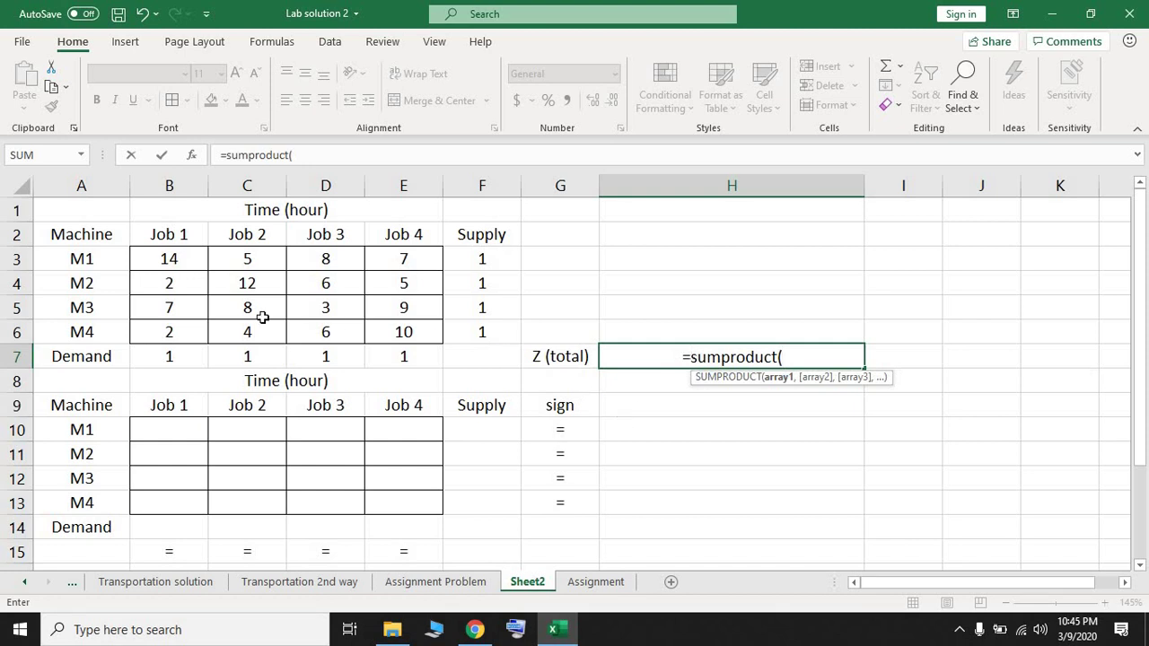
{"action": "left_click", "coordinate": [172, 258]}
{"action": "left_click_drag", "start_coordinate": [192, 258], "coordinate": [416, 301]}
{"action": "left_click_drag", "start_coordinate": [417, 311], "coordinate": [419, 329]}
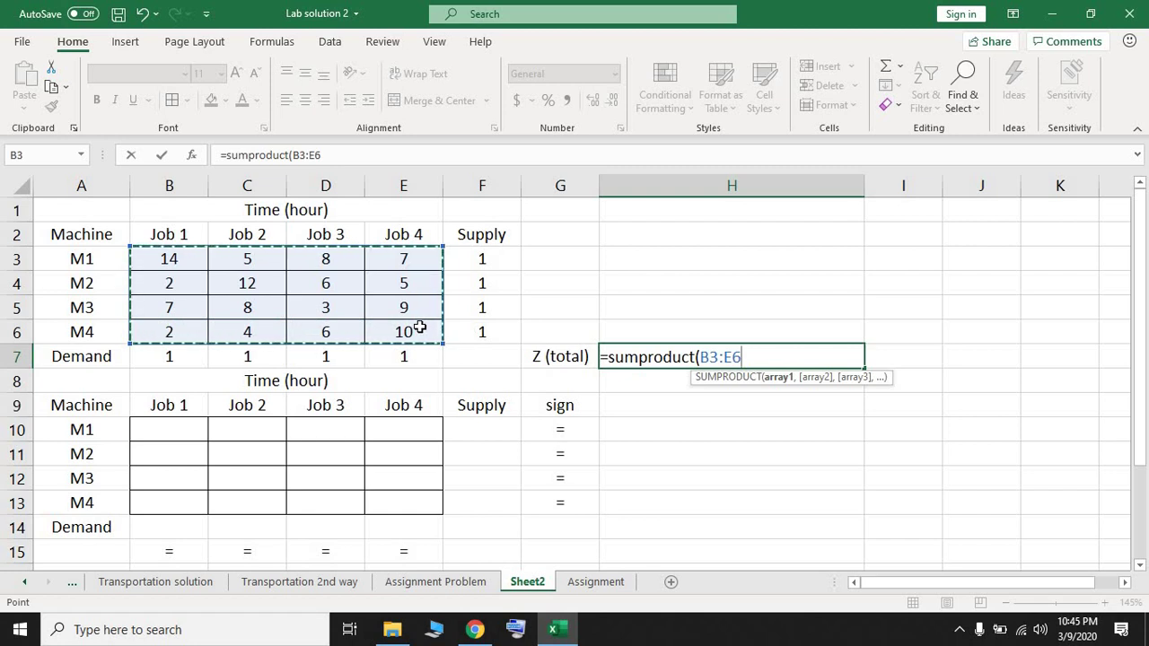
{"action": "type", "text": ","}
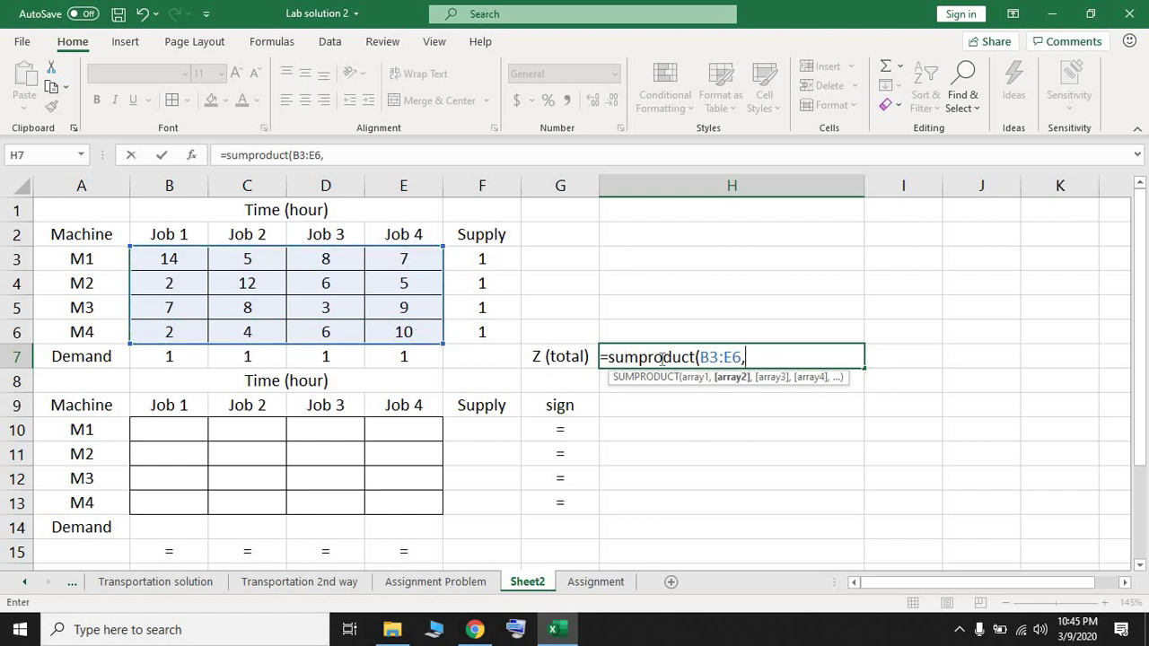
{"action": "left_click", "coordinate": [170, 428]}
{"action": "left_click_drag", "start_coordinate": [243, 445], "coordinate": [423, 505]}
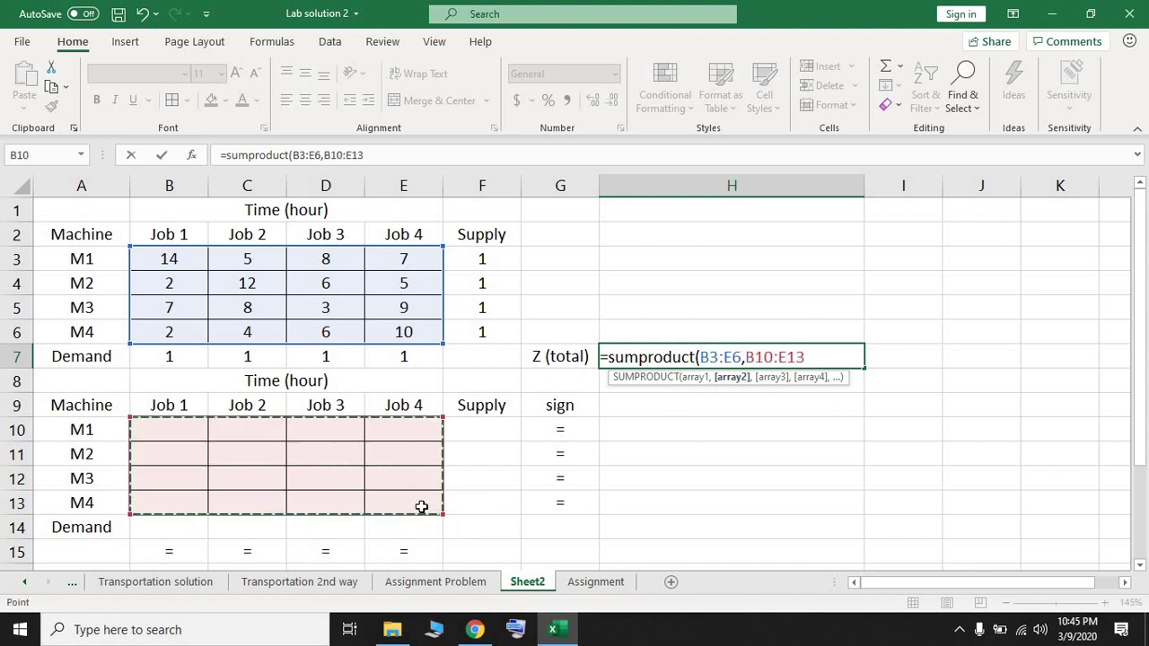
{"action": "type", "text": ")"}
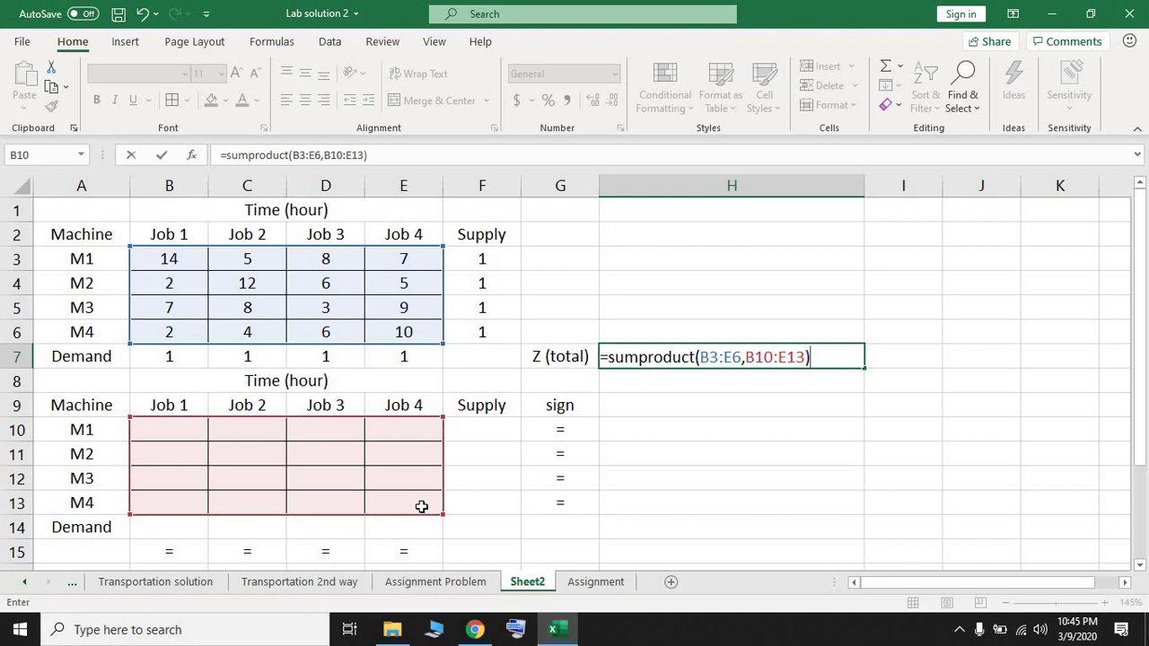
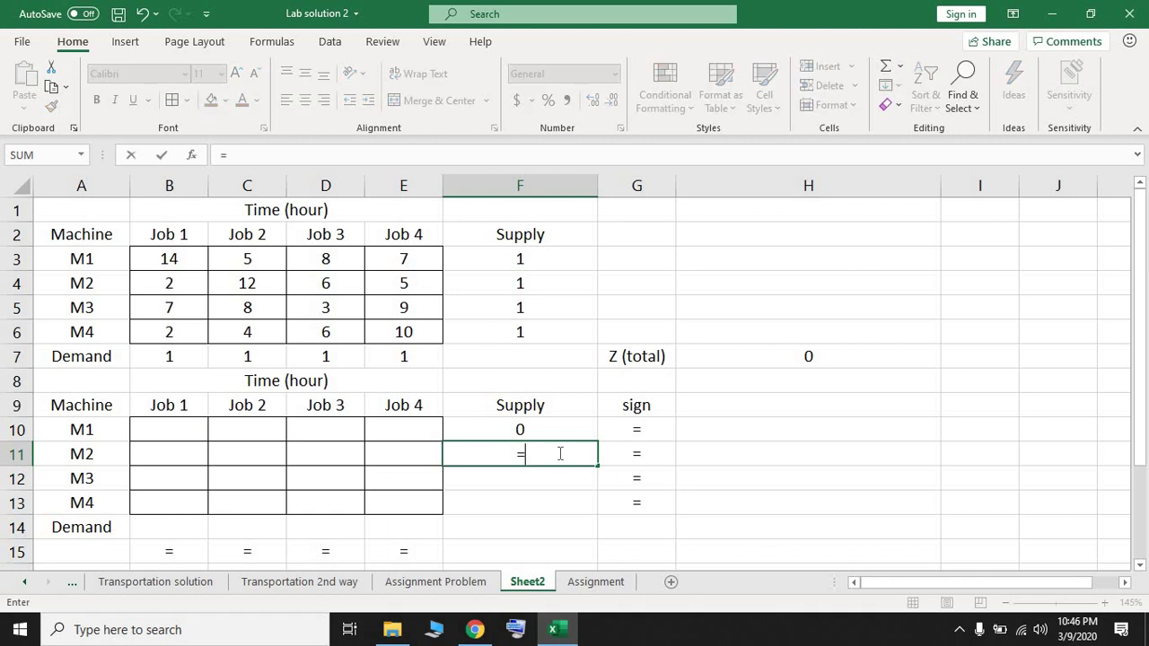
Complete the M2 supply formula in F11 as =SUM(B11:E11) and fill it down to F13
{"action": "type", "text": "su"}
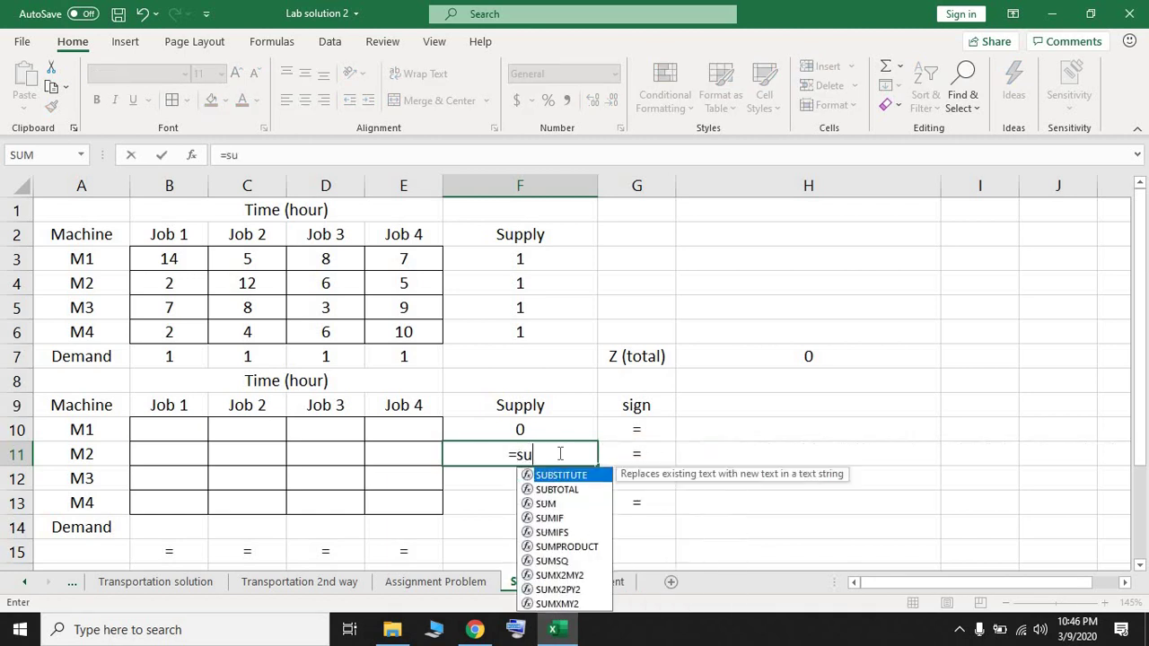
{"action": "type", "text": "m("}
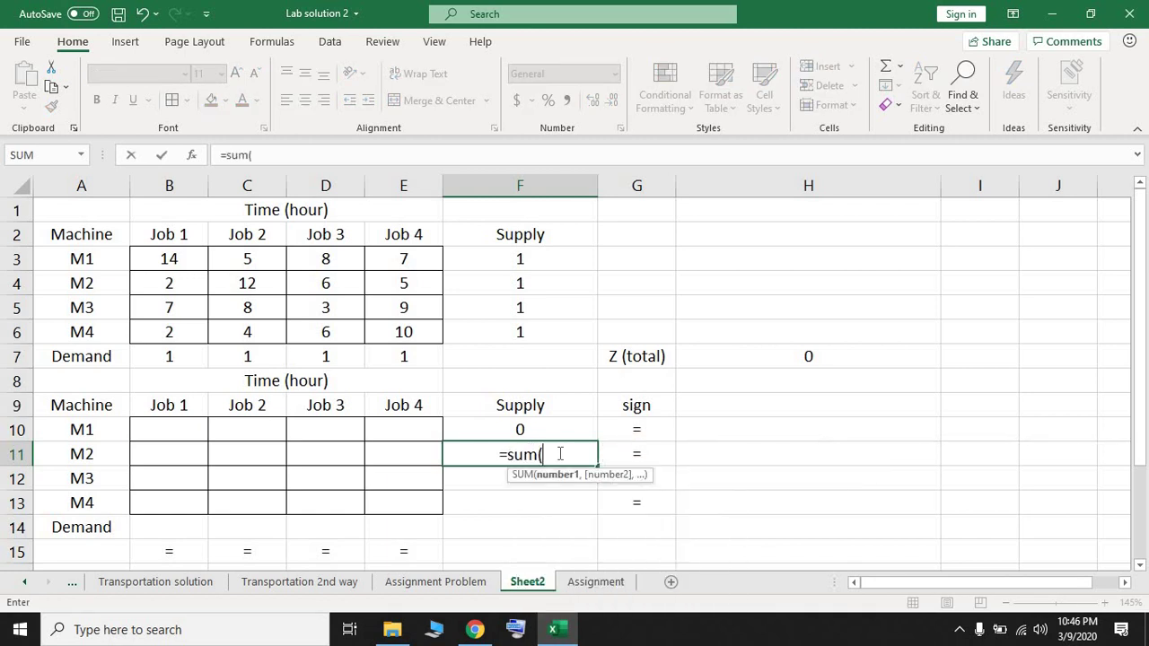
{"action": "left_click_drag", "start_coordinate": [197, 454], "coordinate": [402, 455]}
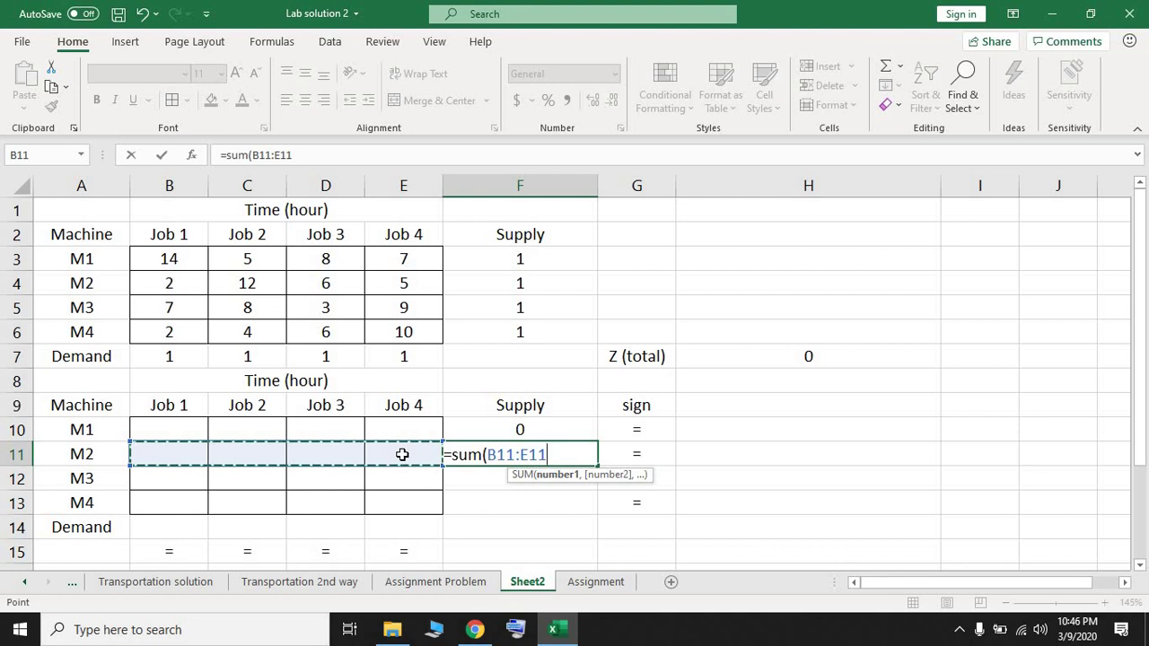
{"action": "type", "text": ")"}
{"action": "key", "text": "Return"}
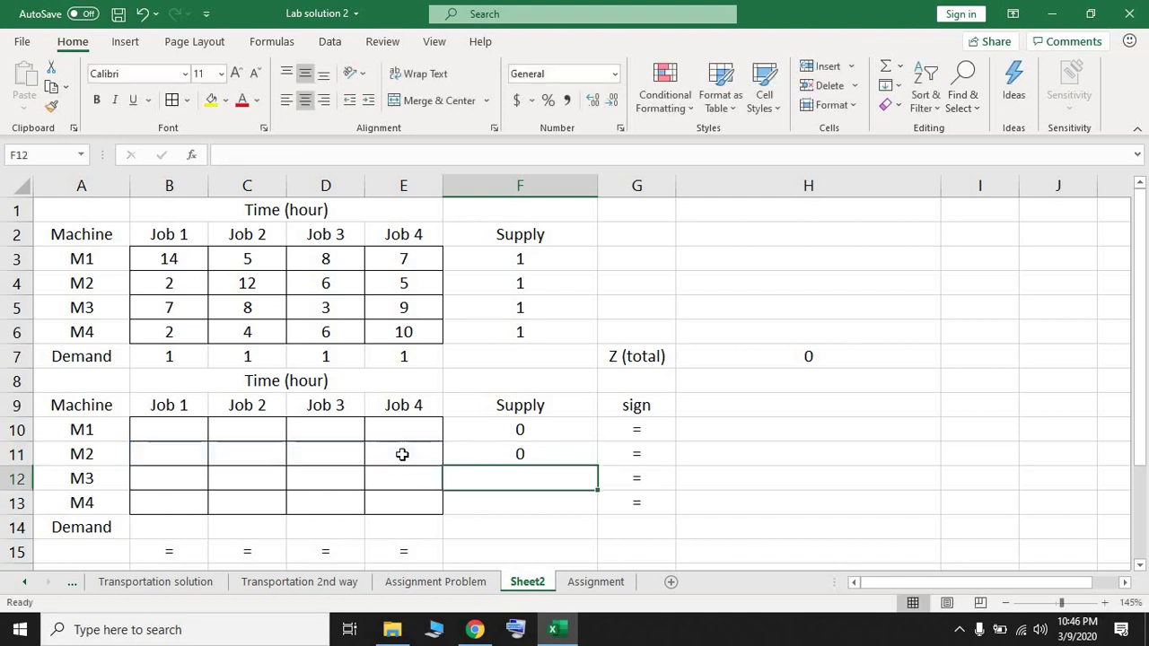
{"action": "left_click", "coordinate": [534, 451]}
{"action": "left_click_drag", "start_coordinate": [598, 466], "coordinate": [581, 514]}
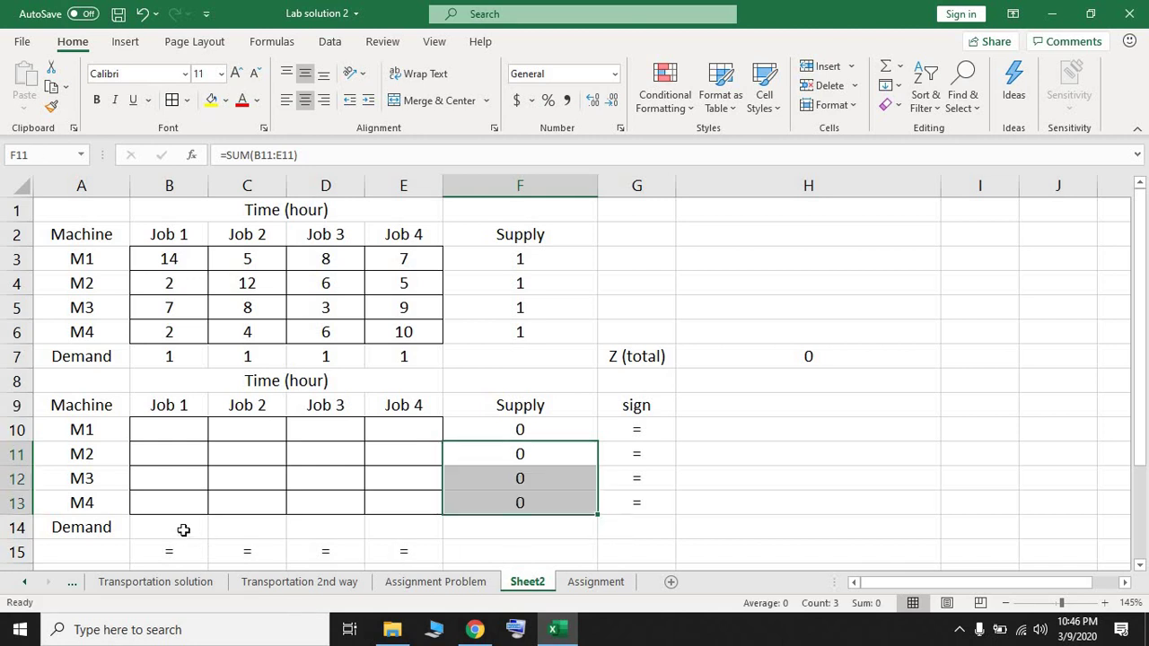
Enter =SUM(B10:B13) in the lower demand cell B14 and fill it across to E14
{"action": "left_click", "coordinate": [183, 529]}
{"action": "type", "text": "="}
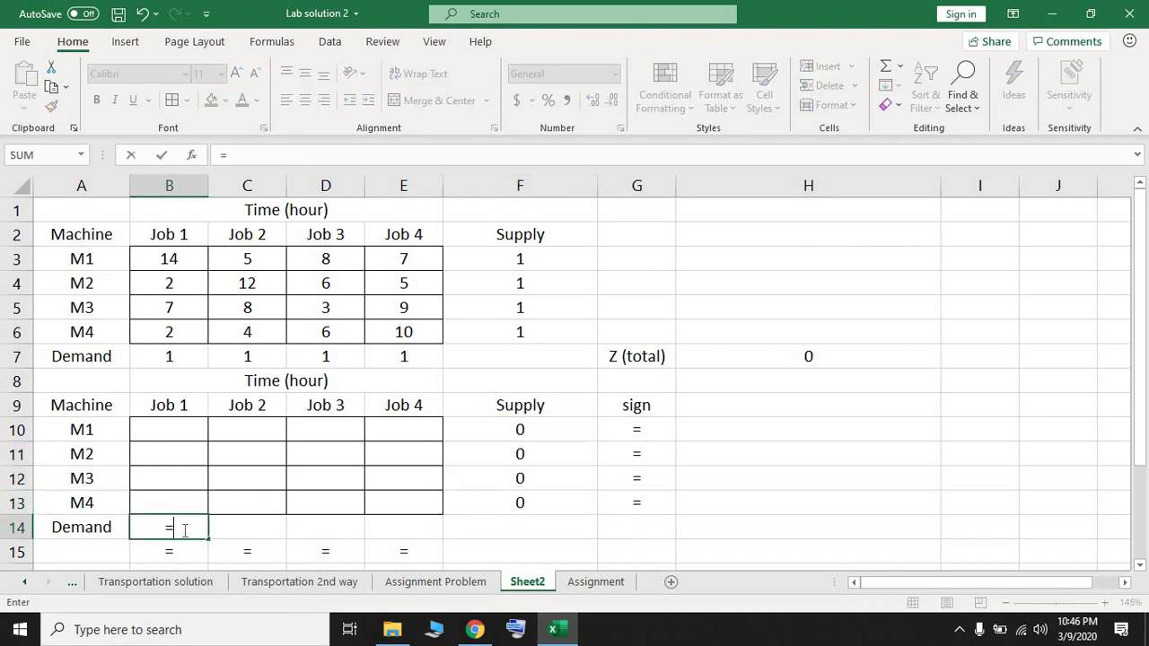
{"action": "type", "text": "sum"}
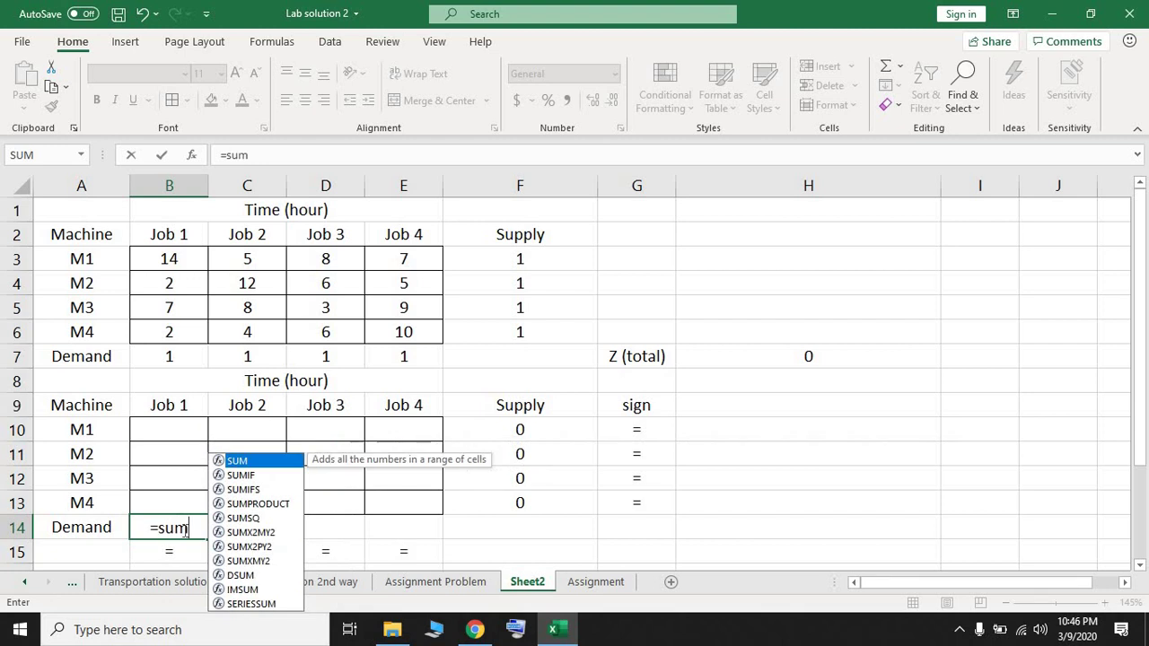
{"action": "type", "text": "("}
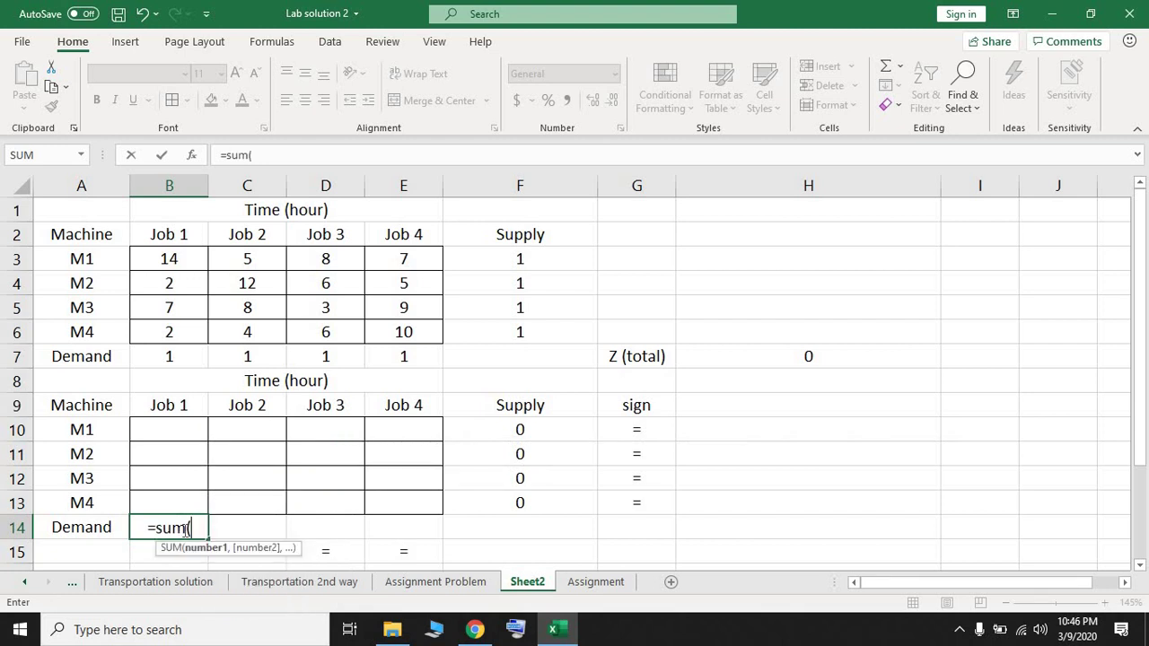
{"action": "left_click_drag", "start_coordinate": [189, 428], "coordinate": [203, 503]}
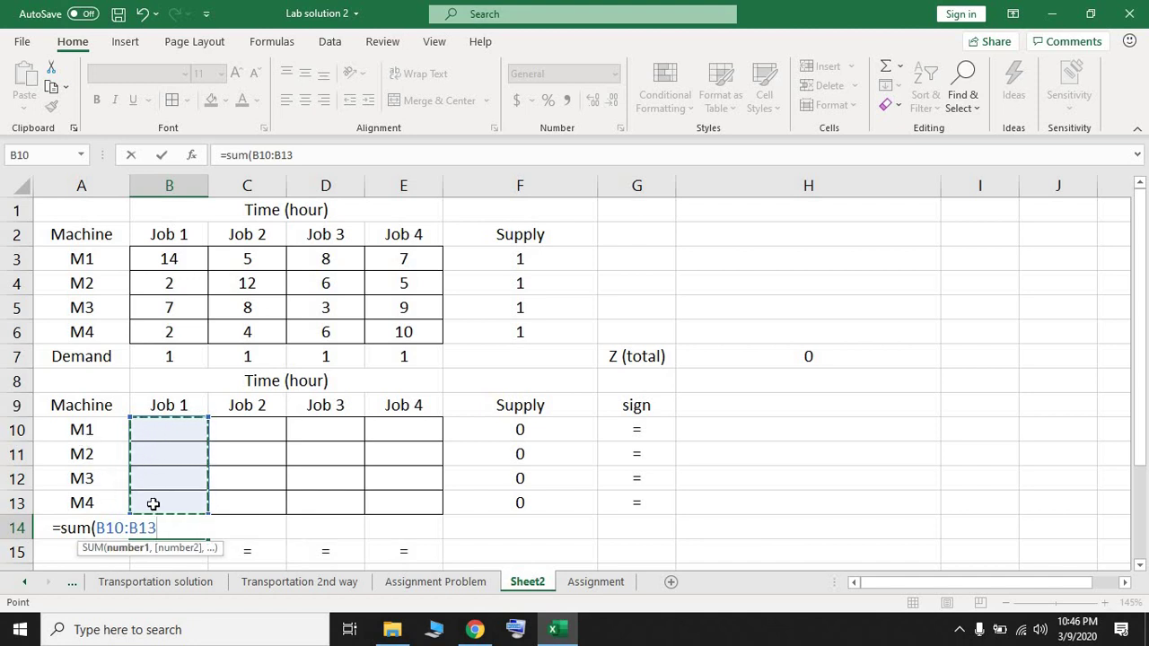
{"action": "key", "text": "Return"}
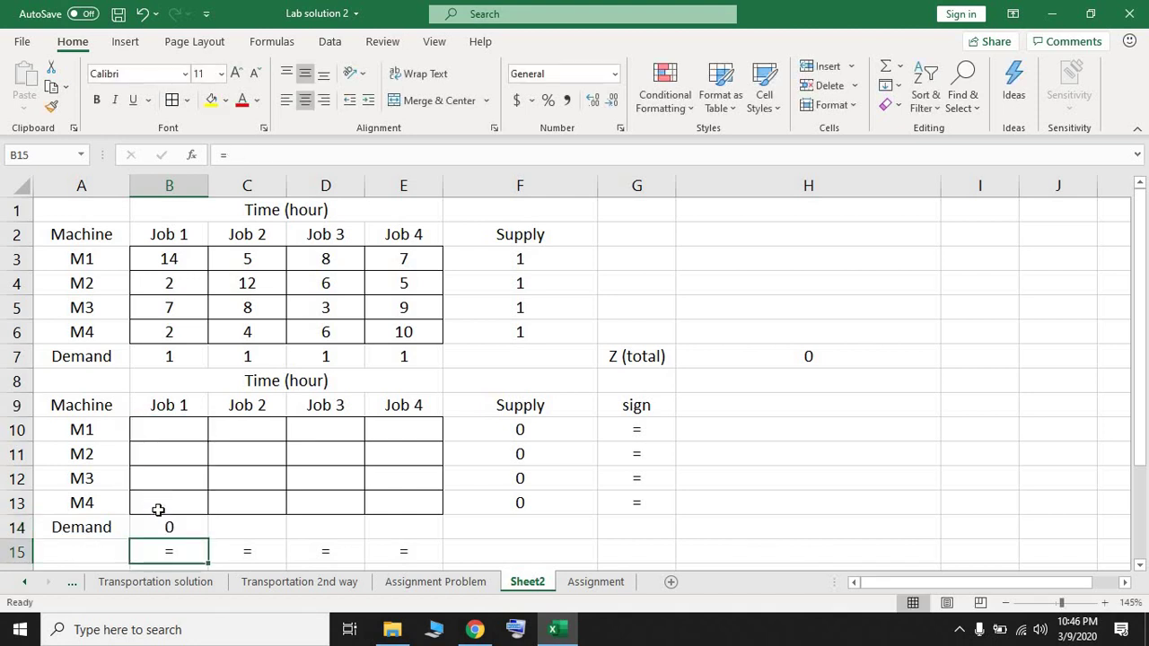
{"action": "left_click", "coordinate": [175, 530]}
{"action": "left_click_drag", "start_coordinate": [304, 542], "coordinate": [440, 541]}
Open Solver, set the objective to the Z total cell H7 and choose to minimize it
{"action": "mouse_move", "coordinate": [393, 629]}
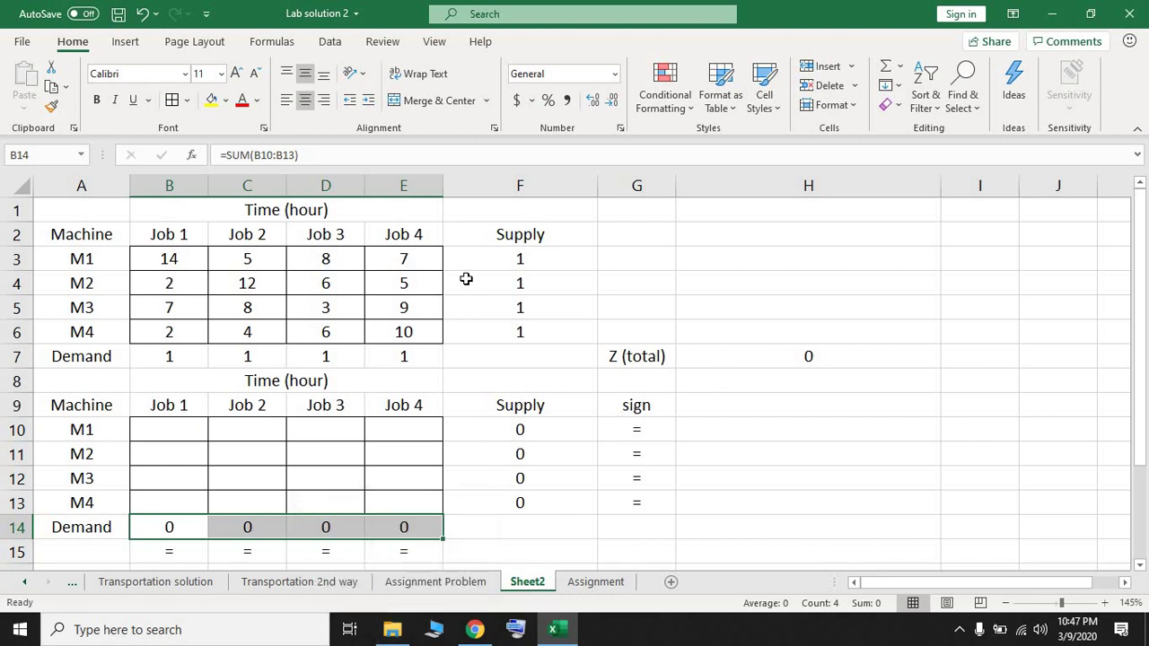
{"action": "left_click", "coordinate": [342, 47]}
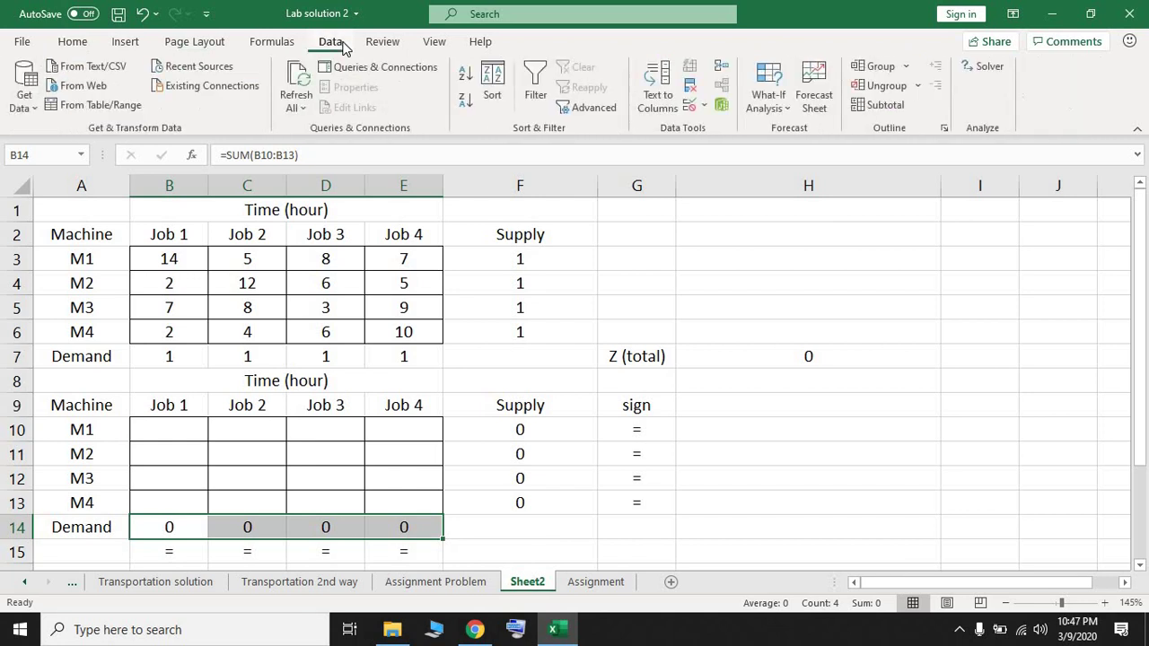
{"action": "left_click", "coordinate": [990, 68]}
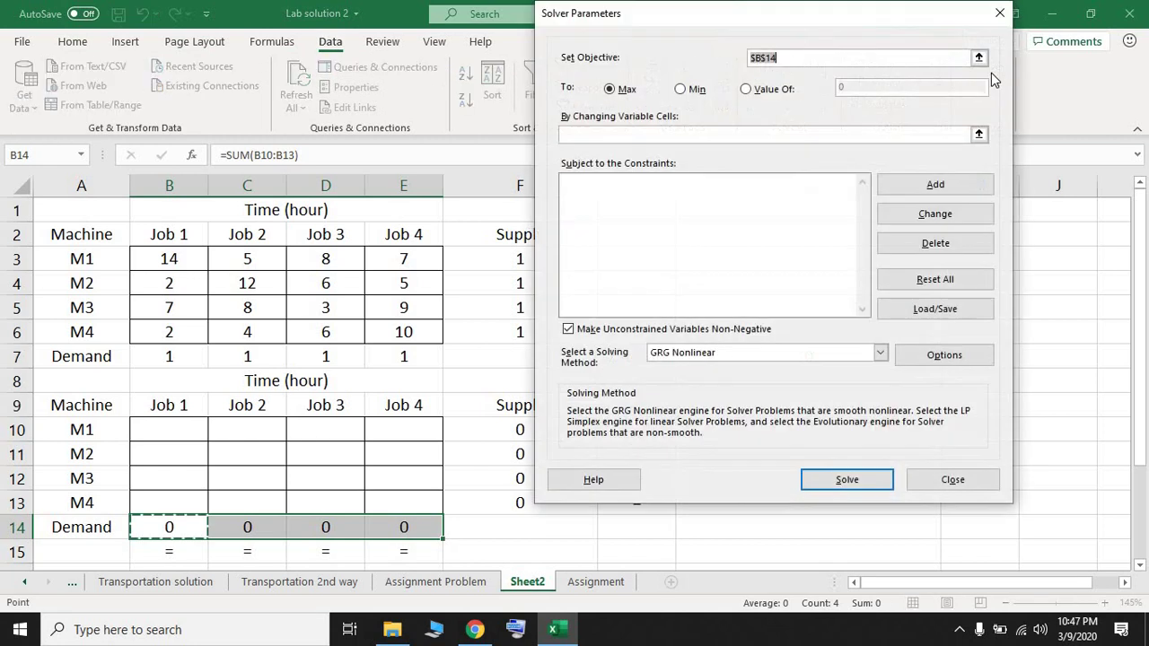
{"action": "left_click_drag", "start_coordinate": [841, 25], "coordinate": [439, 81]}
{"action": "left_click", "coordinate": [577, 113]}
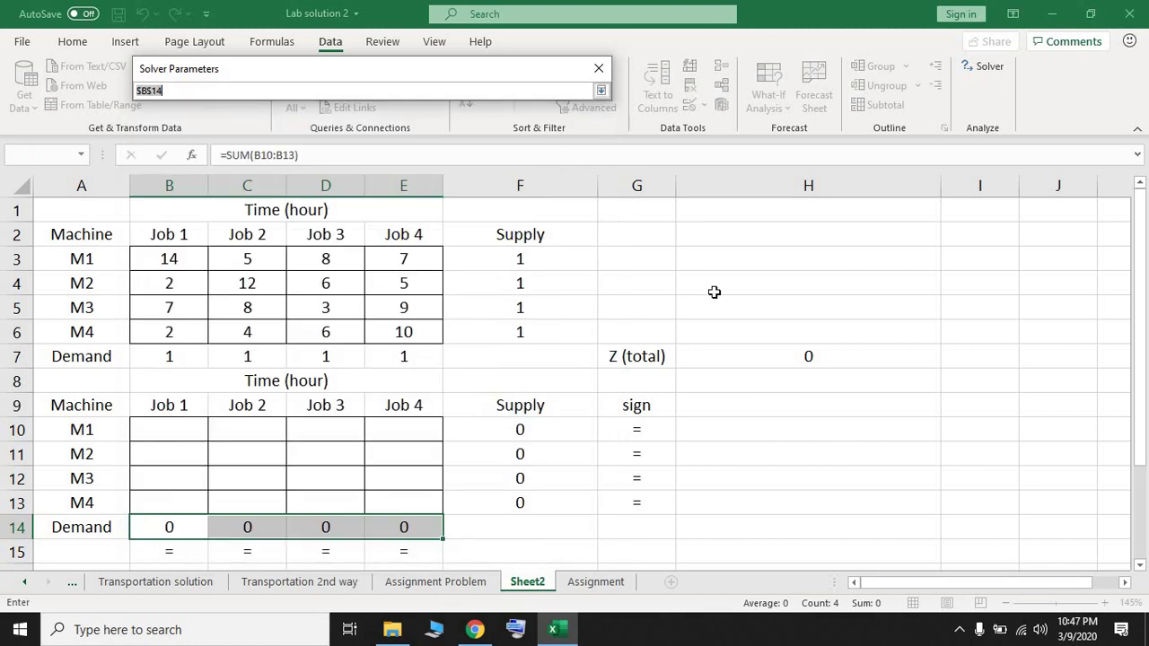
{"action": "left_click", "coordinate": [772, 359]}
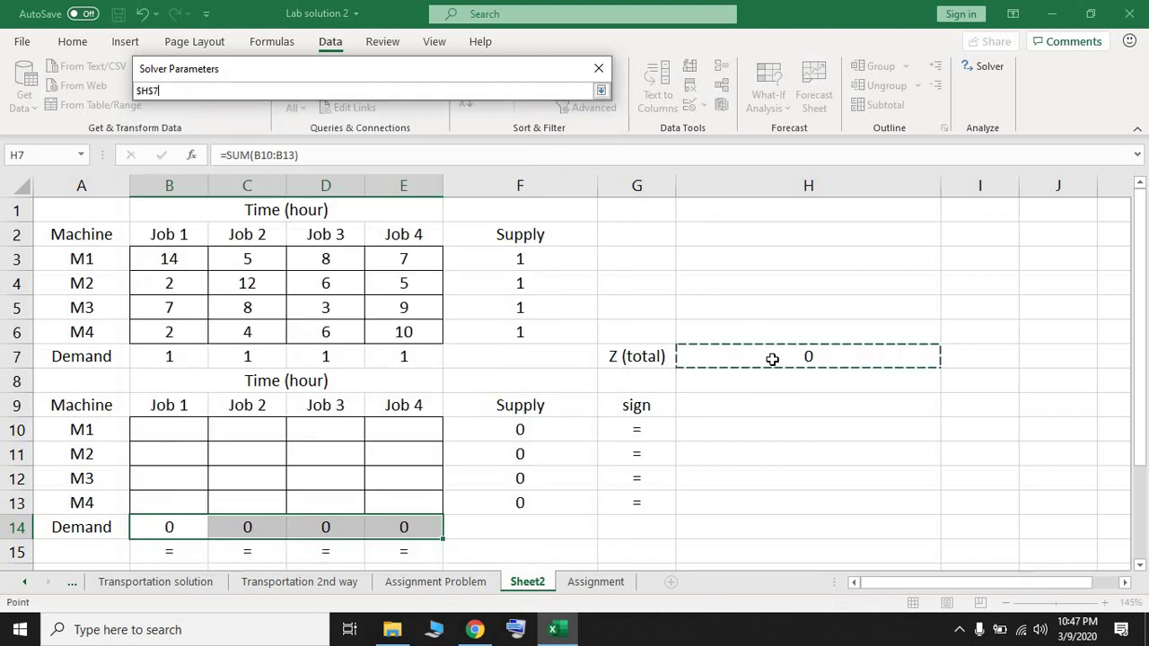
{"action": "left_click", "coordinate": [600, 90]}
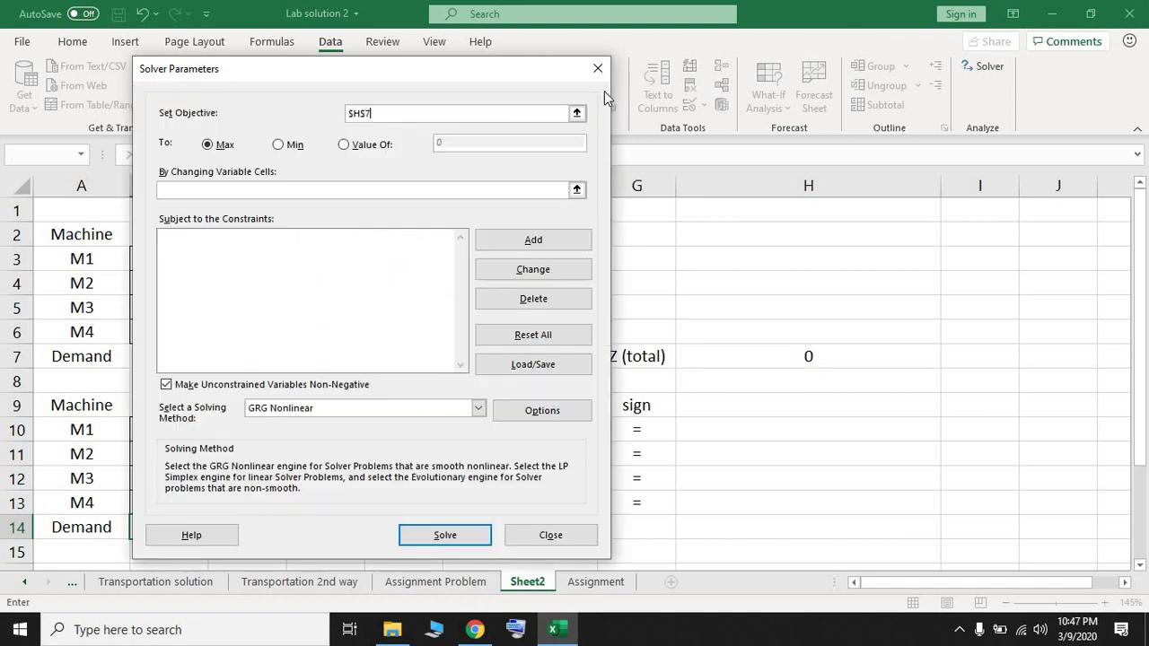
{"action": "left_click", "coordinate": [279, 145]}
Set the Solver's changing variable cells to the empty assignment grid $B$10:$E$13
{"action": "left_click", "coordinate": [271, 192]}
{"action": "left_click", "coordinate": [270, 191]}
{"action": "left_click", "coordinate": [577, 190]}
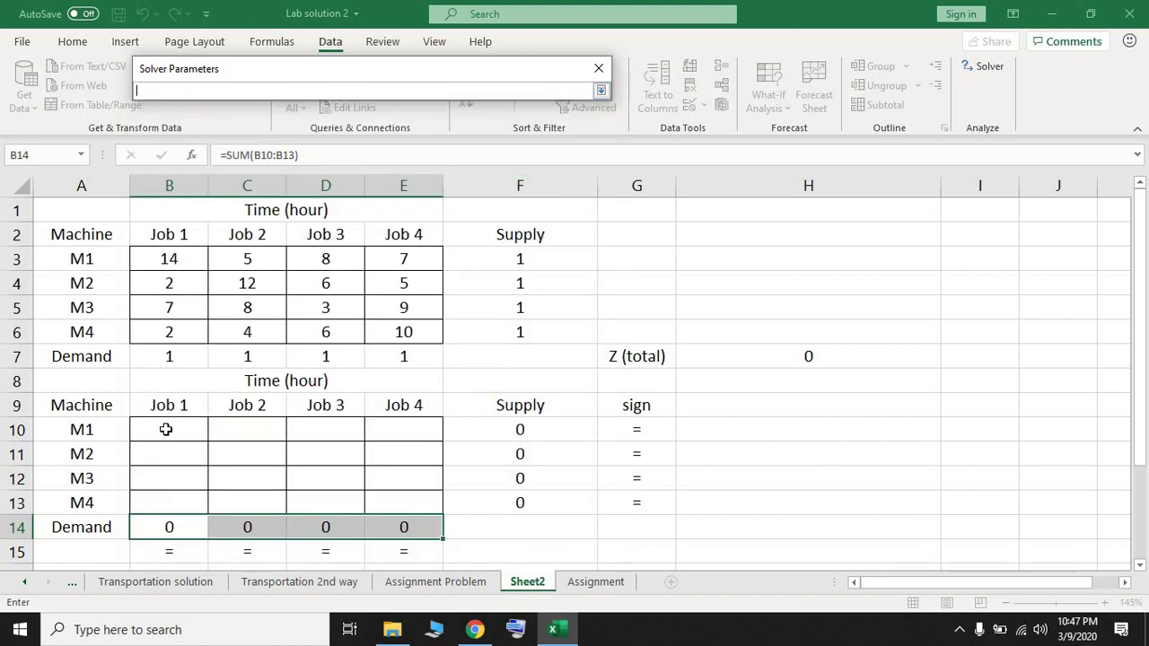
{"action": "key", "text": "Return"}
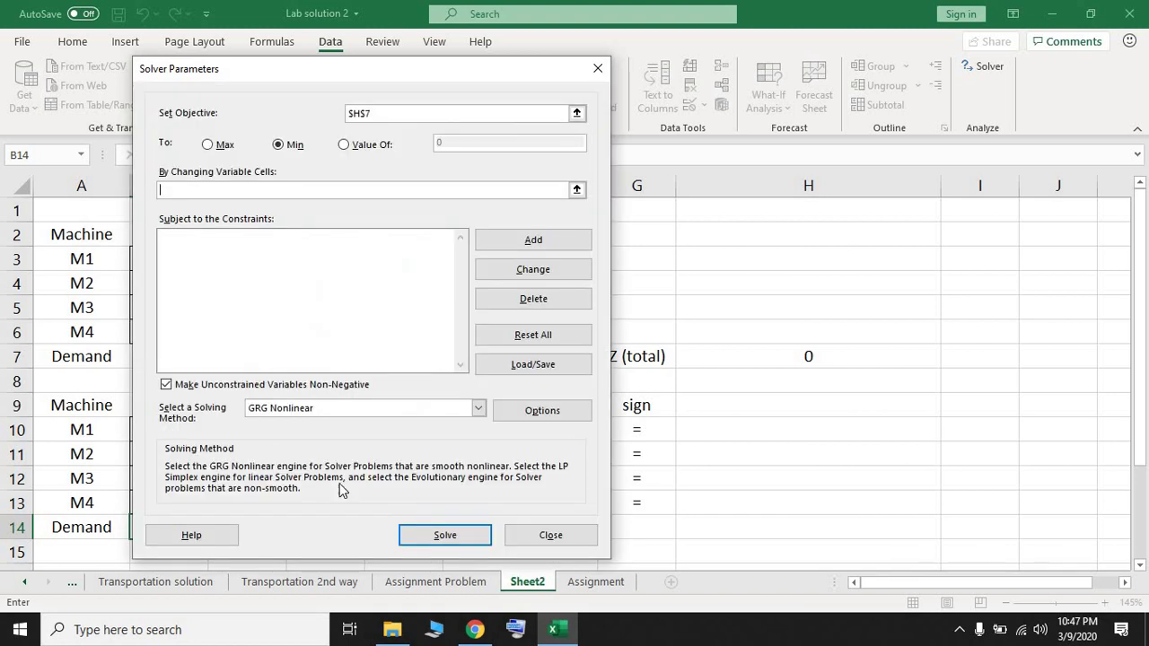
{"action": "left_click", "coordinate": [578, 189]}
{"action": "left_click_drag", "start_coordinate": [191, 433], "coordinate": [400, 508]}
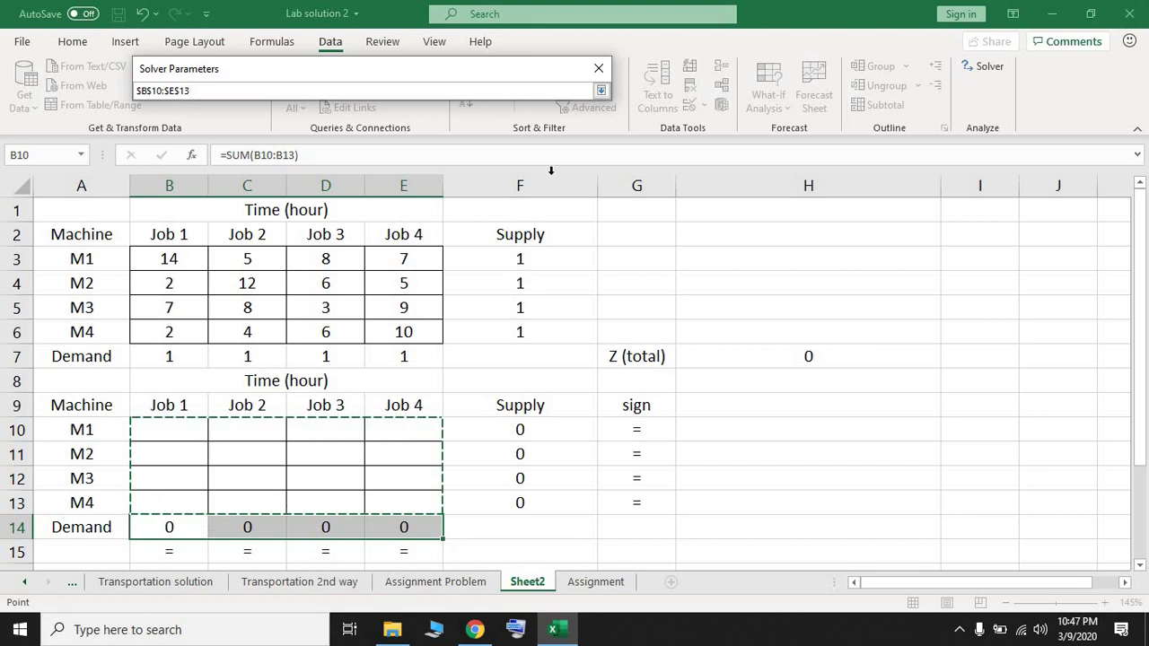
{"action": "left_click", "coordinate": [600, 90]}
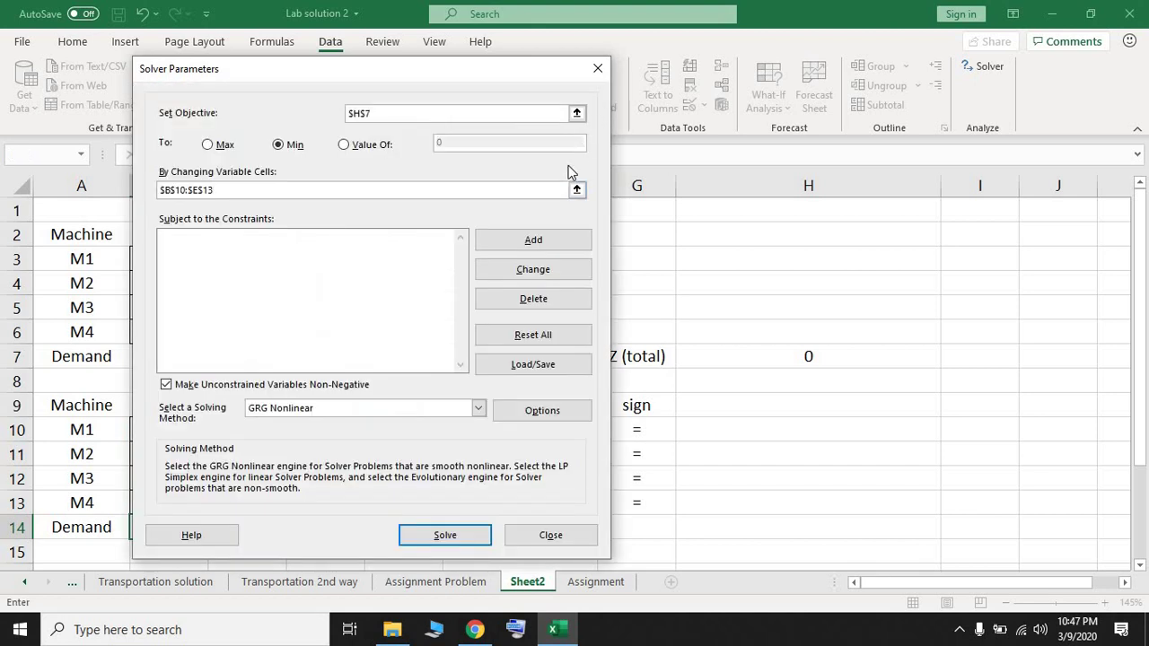
Add a Solver supply constraint requiring $F$10:$F$13 to equal the given supply values in $F$3:$F$6
{"action": "left_click", "coordinate": [547, 242]}
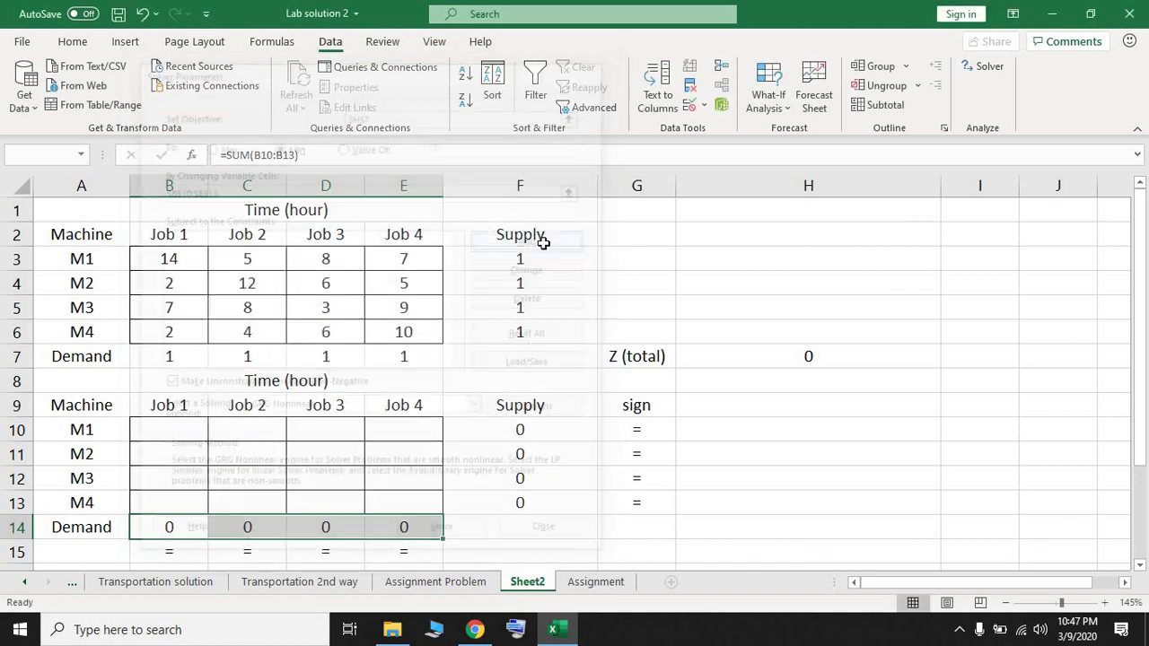
{"action": "left_click_drag", "start_coordinate": [470, 261], "coordinate": [722, 159]}
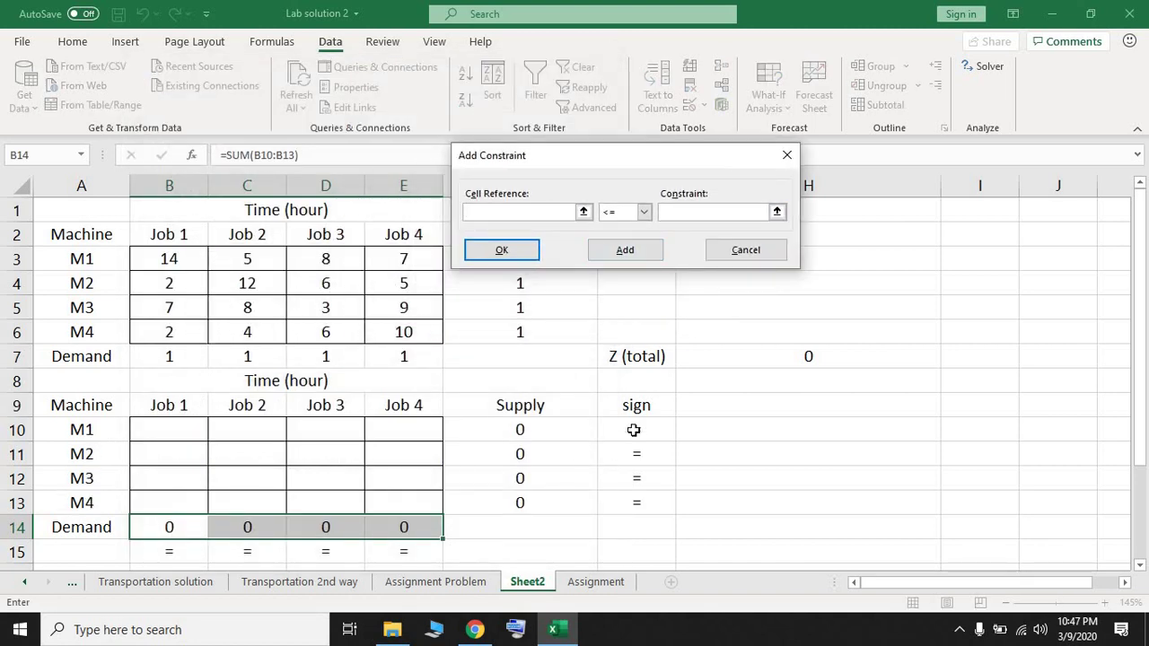
{"action": "left_click_drag", "start_coordinate": [695, 155], "coordinate": [833, 167]}
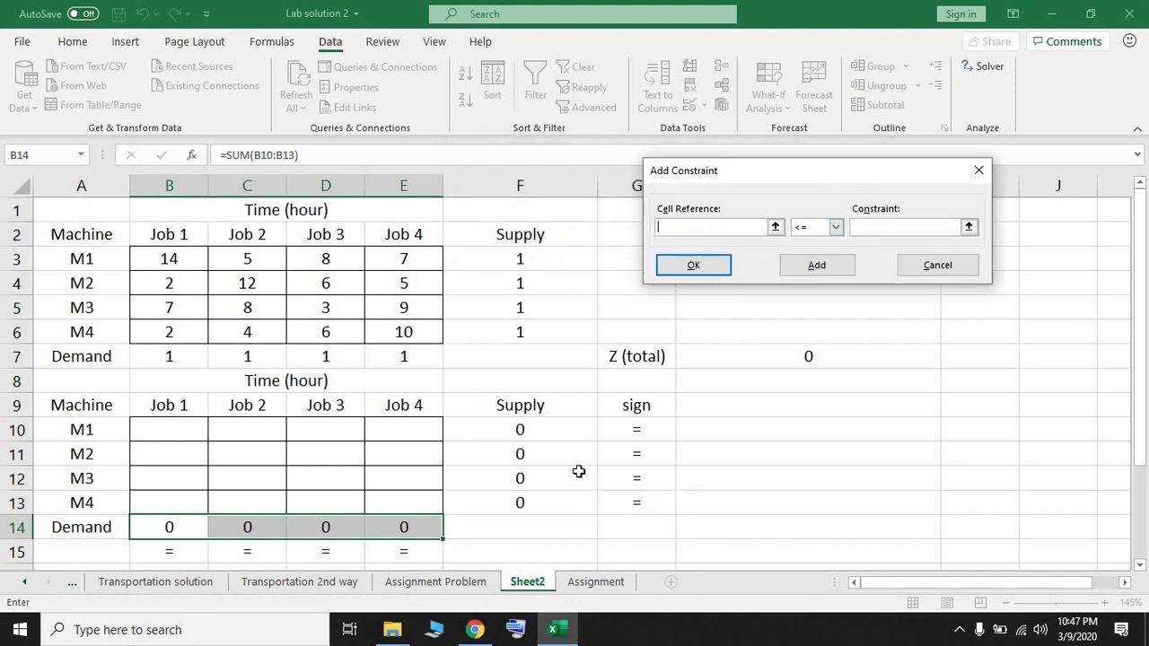
{"action": "left_click", "coordinate": [560, 428]}
{"action": "left_click_drag", "start_coordinate": [561, 429], "coordinate": [572, 496]}
{"action": "left_click", "coordinate": [836, 227]}
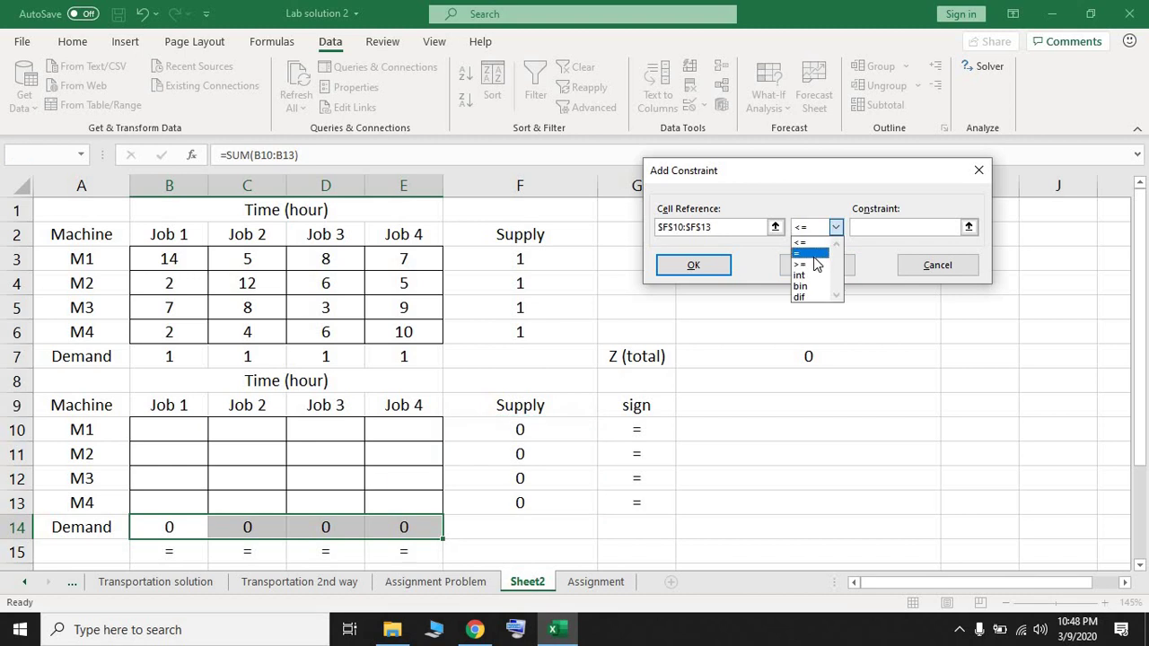
{"action": "left_click", "coordinate": [798, 253]}
{"action": "left_click_drag", "start_coordinate": [580, 257], "coordinate": [573, 331]}
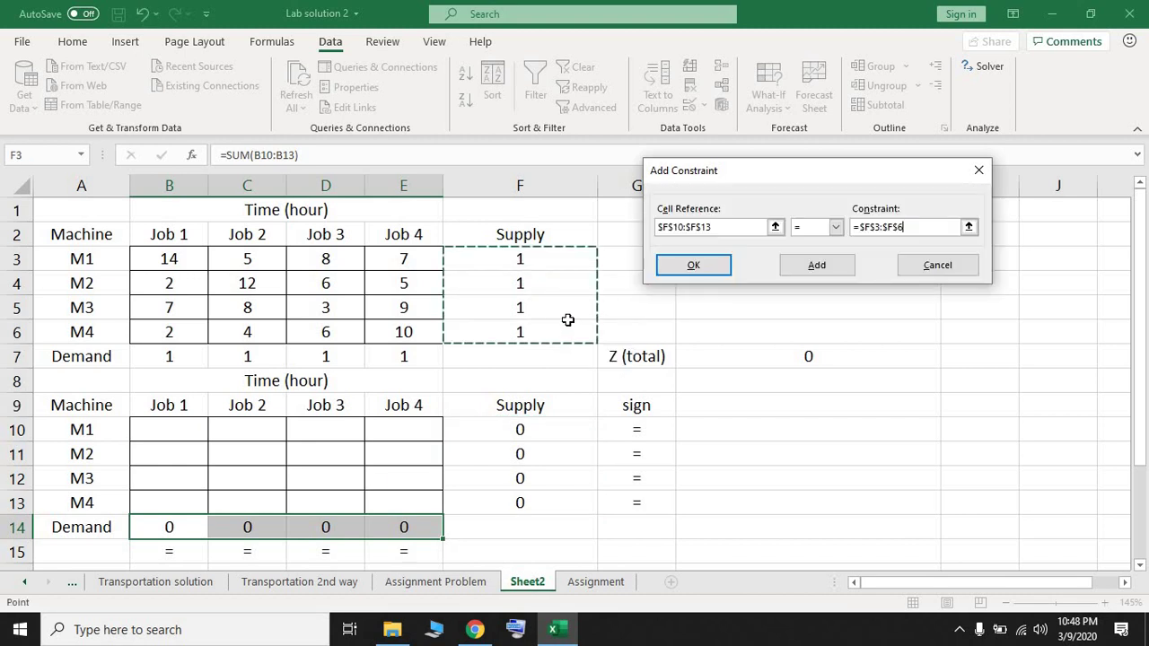
{"action": "left_click", "coordinate": [817, 266]}
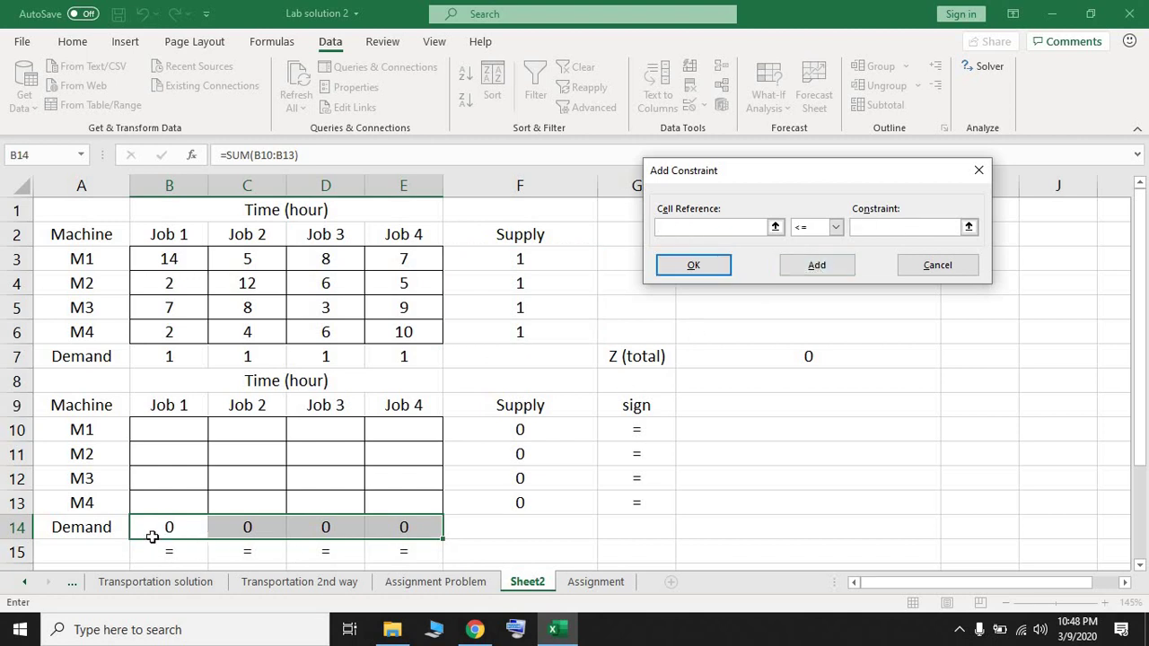
Add the demand constraint $B$14:$E$14 = $B$7:$E$7 and return to the Solver parameters
{"action": "left_click_drag", "start_coordinate": [167, 526], "coordinate": [401, 527]}
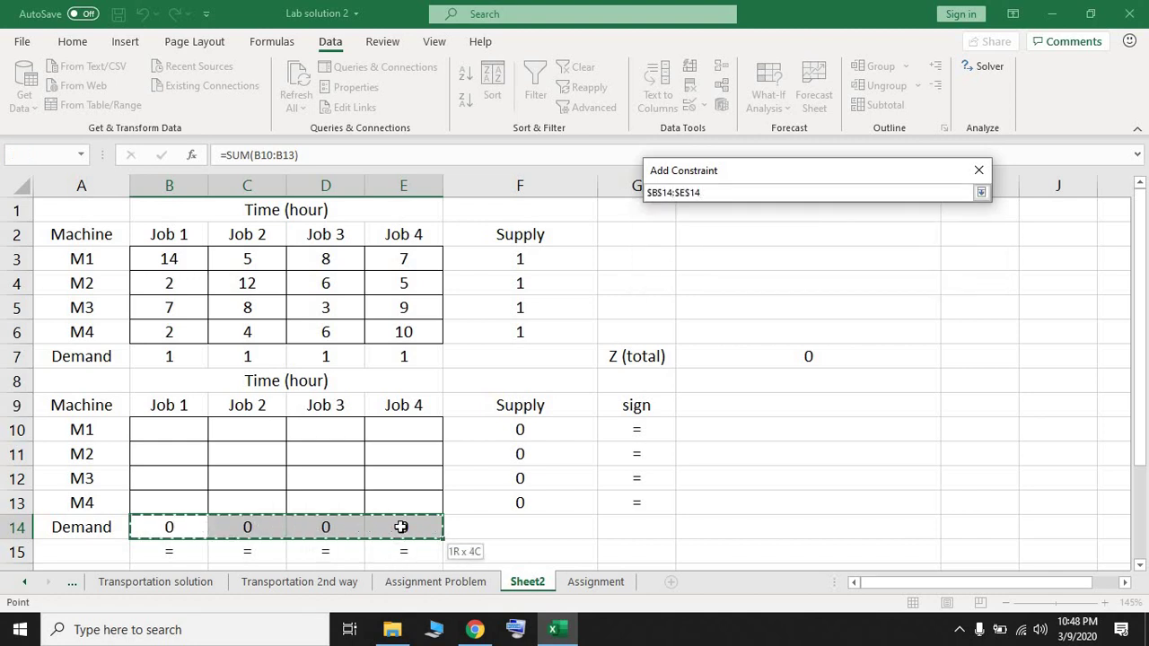
{"action": "left_click", "coordinate": [835, 227]}
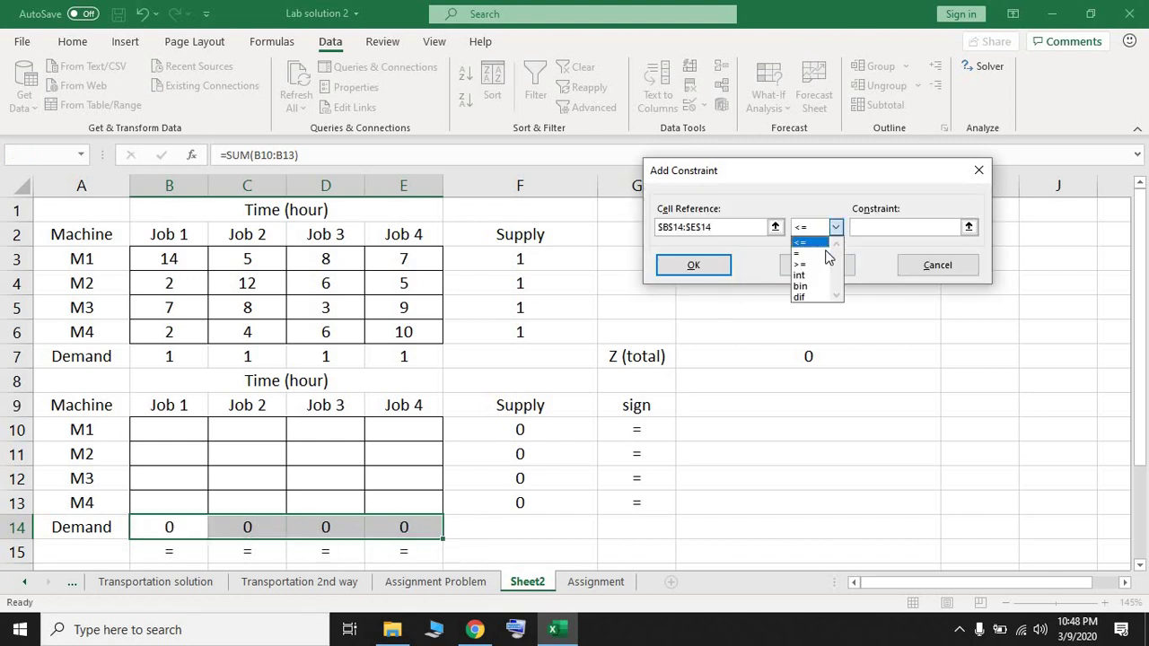
{"action": "left_click", "coordinate": [799, 254]}
{"action": "left_click_drag", "start_coordinate": [167, 355], "coordinate": [404, 359]}
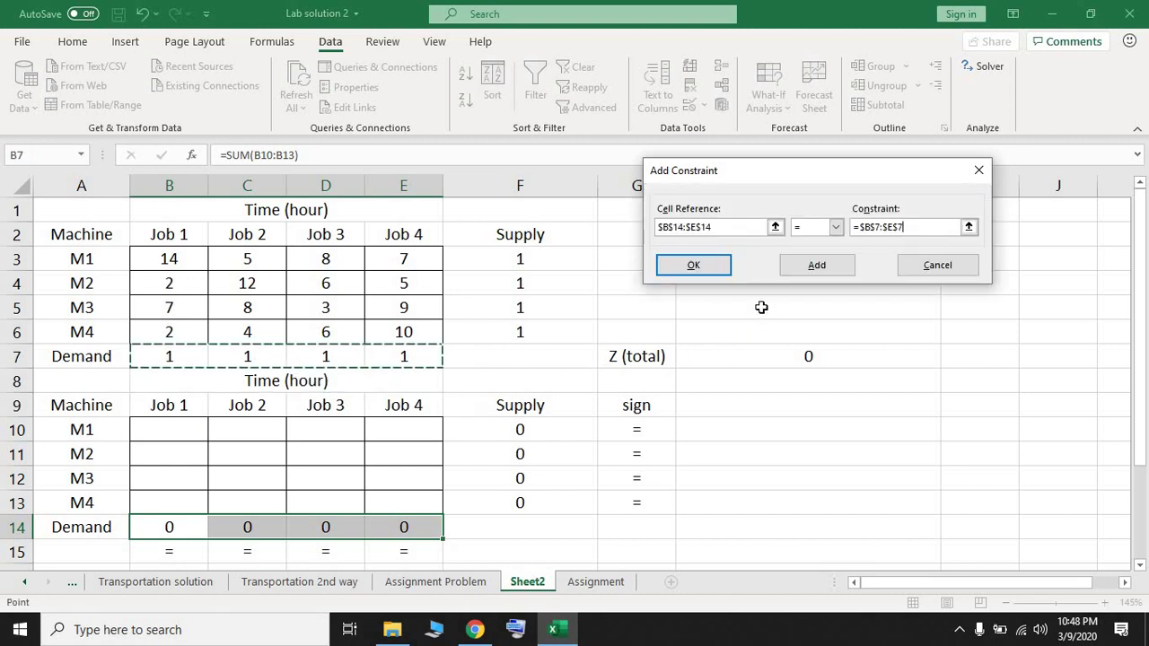
{"action": "left_click", "coordinate": [723, 266]}
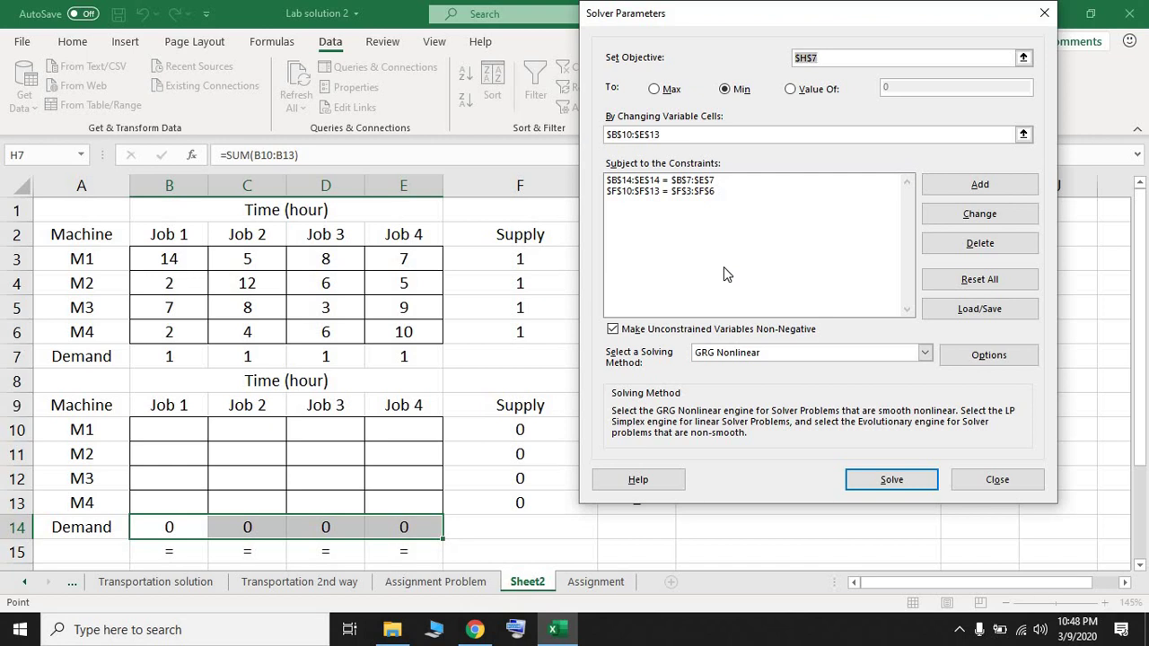
Add a Solver constraint restricting the assignment cells $B$10:$E$13 to binary values
{"action": "left_click_drag", "start_coordinate": [732, 18], "coordinate": [761, 66]}
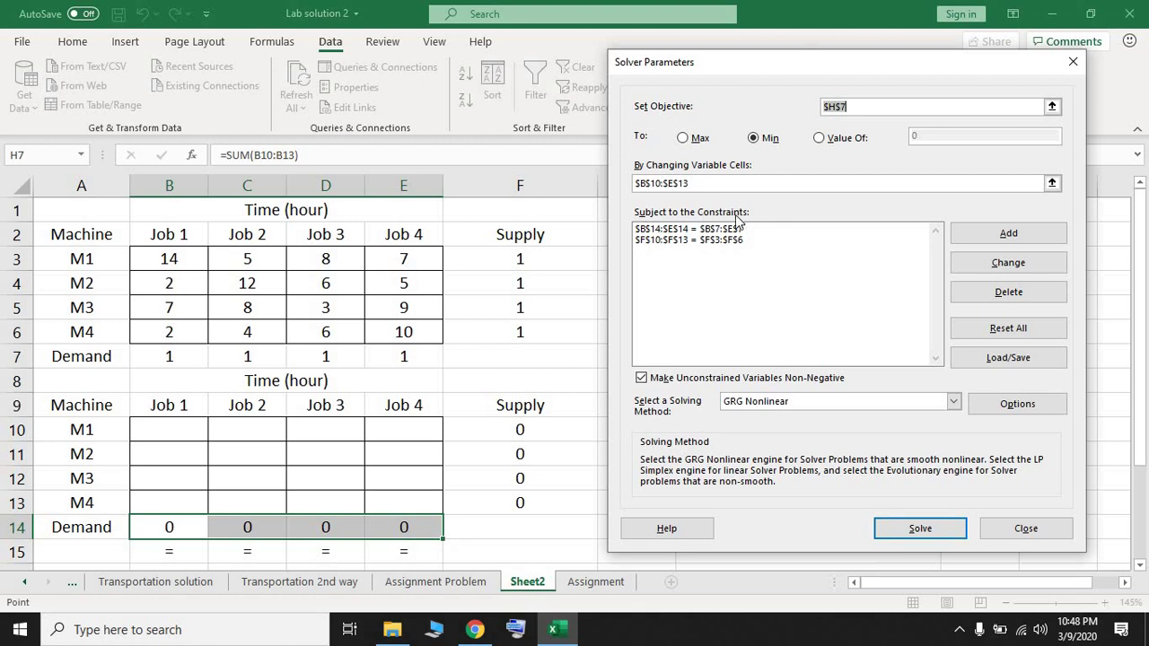
{"action": "left_click", "coordinate": [995, 239]}
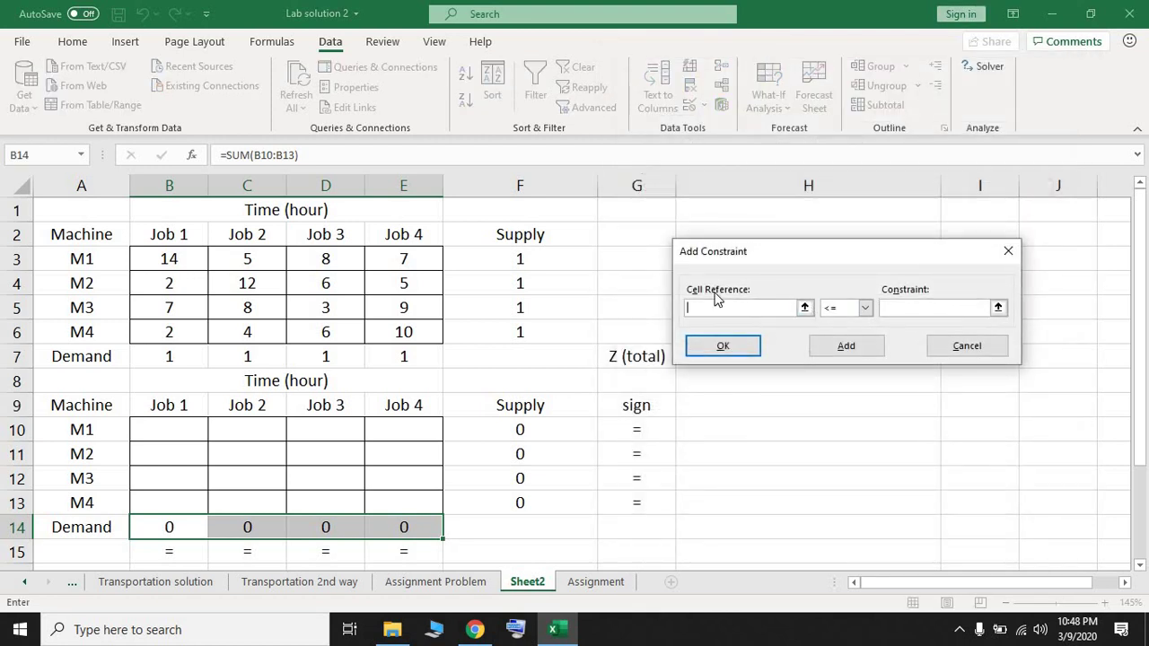
{"action": "left_click_drag", "start_coordinate": [188, 425], "coordinate": [414, 503]}
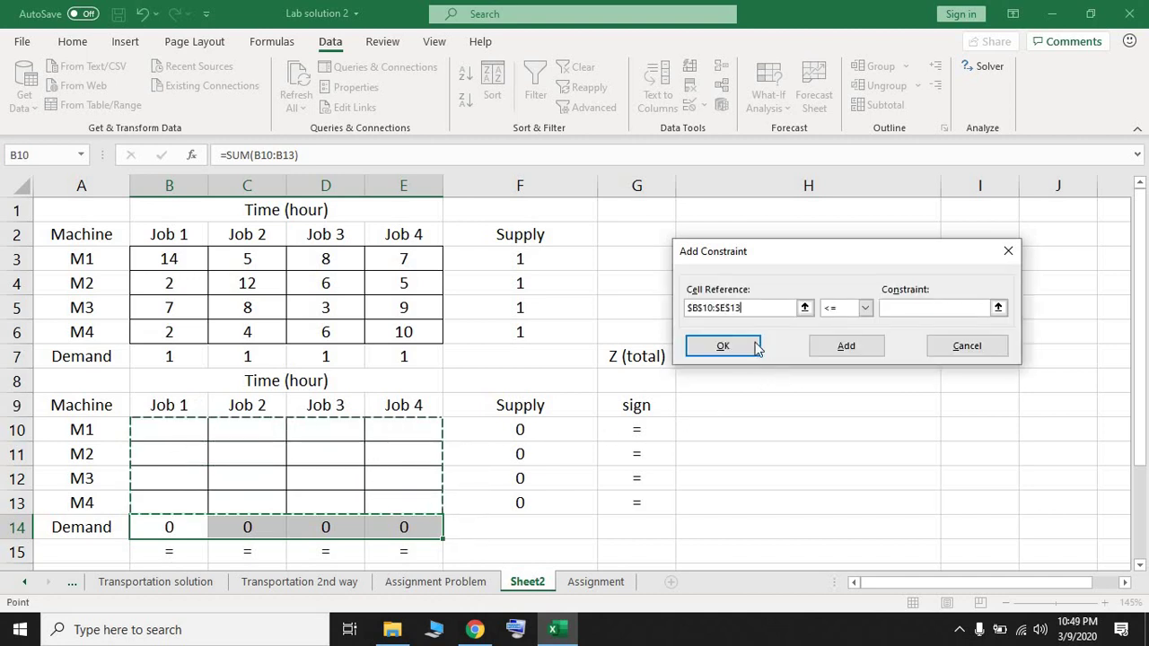
{"action": "left_click", "coordinate": [865, 309]}
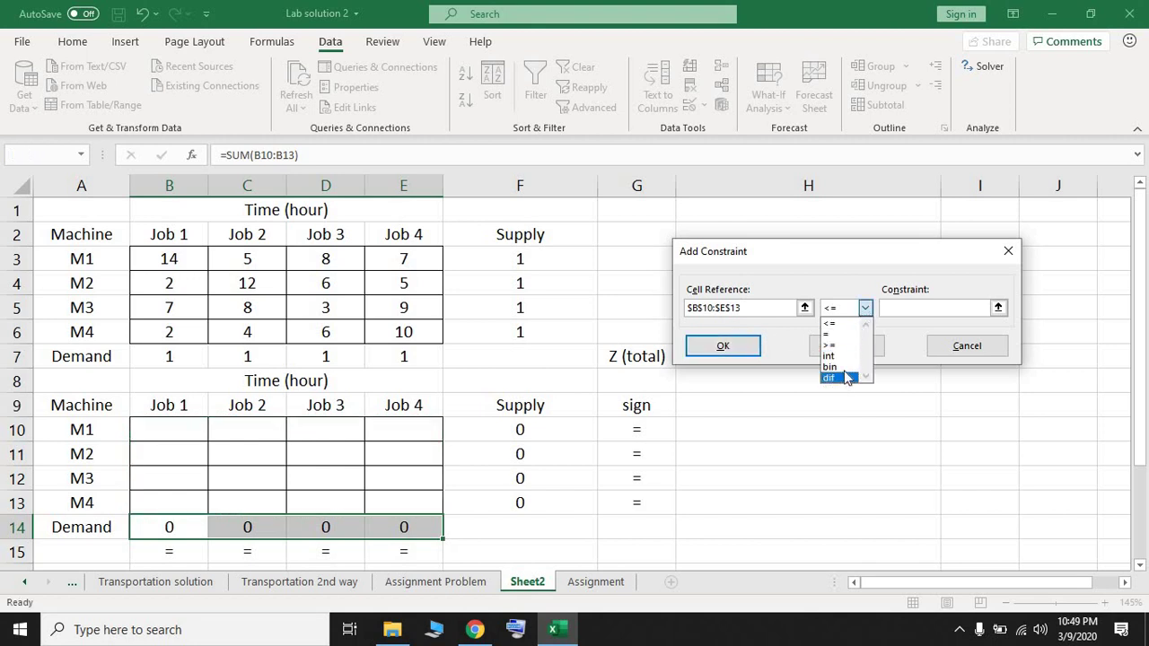
{"action": "left_click", "coordinate": [845, 368]}
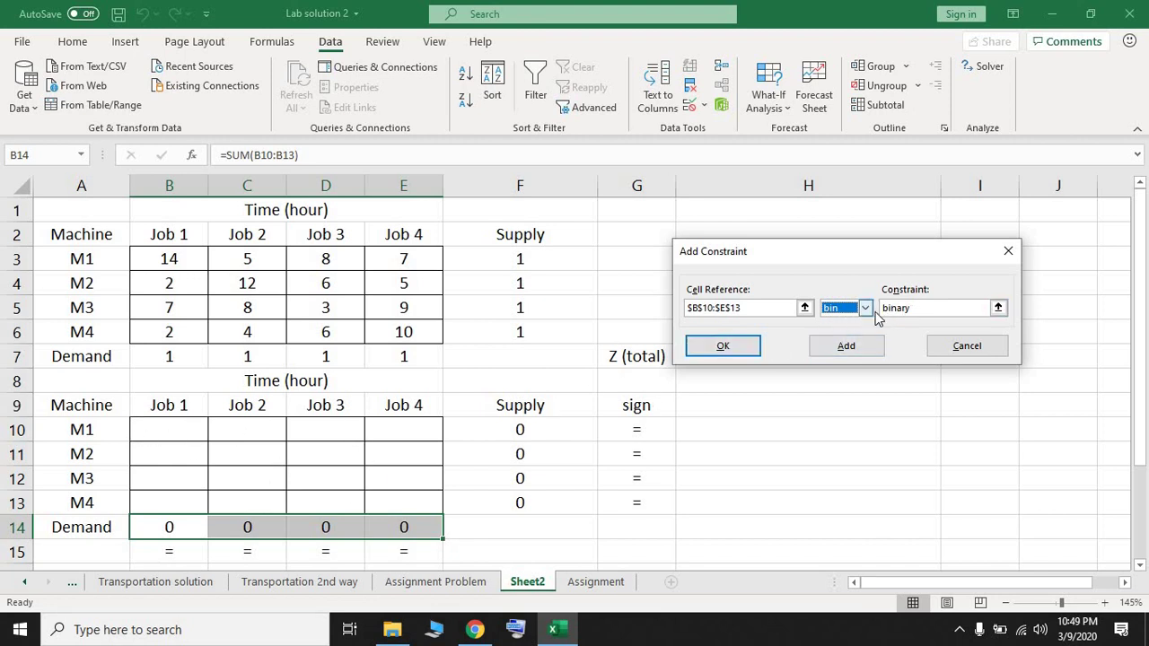
{"action": "left_click", "coordinate": [722, 345]}
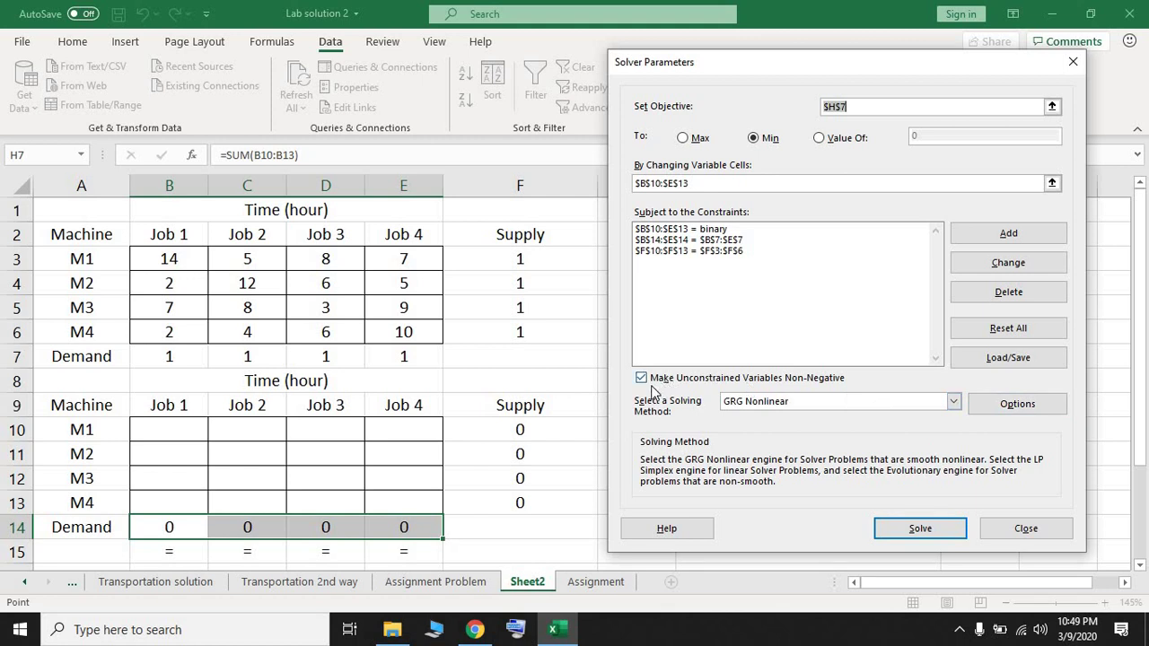
Choose Simplex LP as the solving method, solve the model and keep the Solver solution
{"action": "left_click", "coordinate": [953, 402]}
{"action": "left_click", "coordinate": [911, 429]}
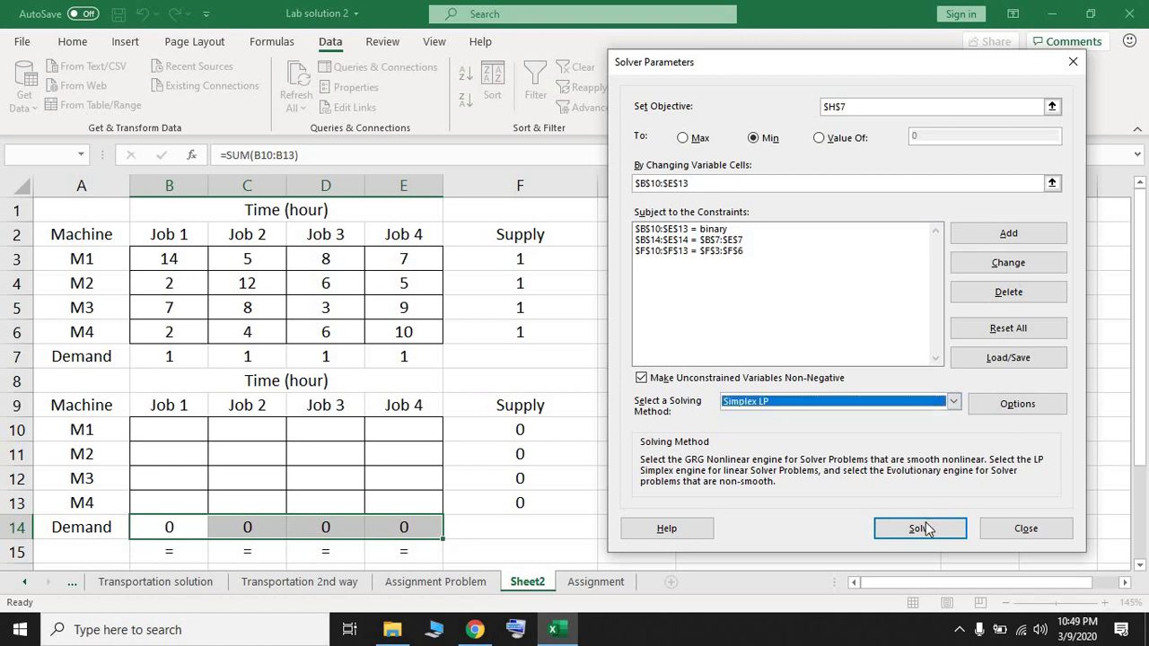
{"action": "left_click", "coordinate": [920, 528]}
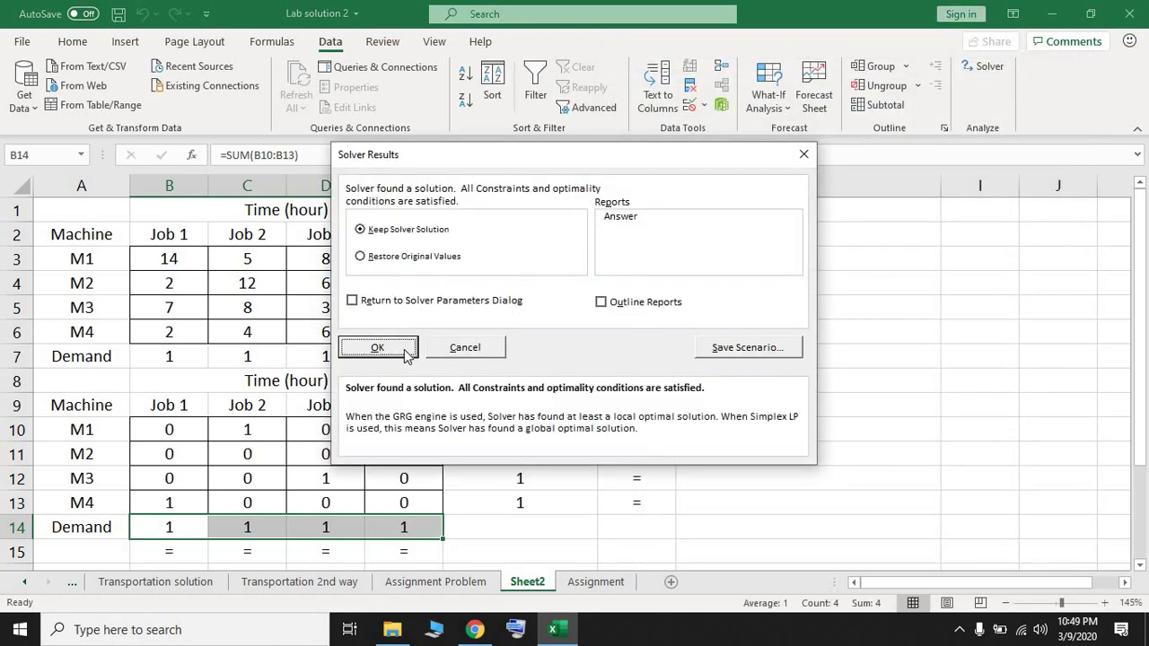
{"action": "left_click", "coordinate": [377, 347]}
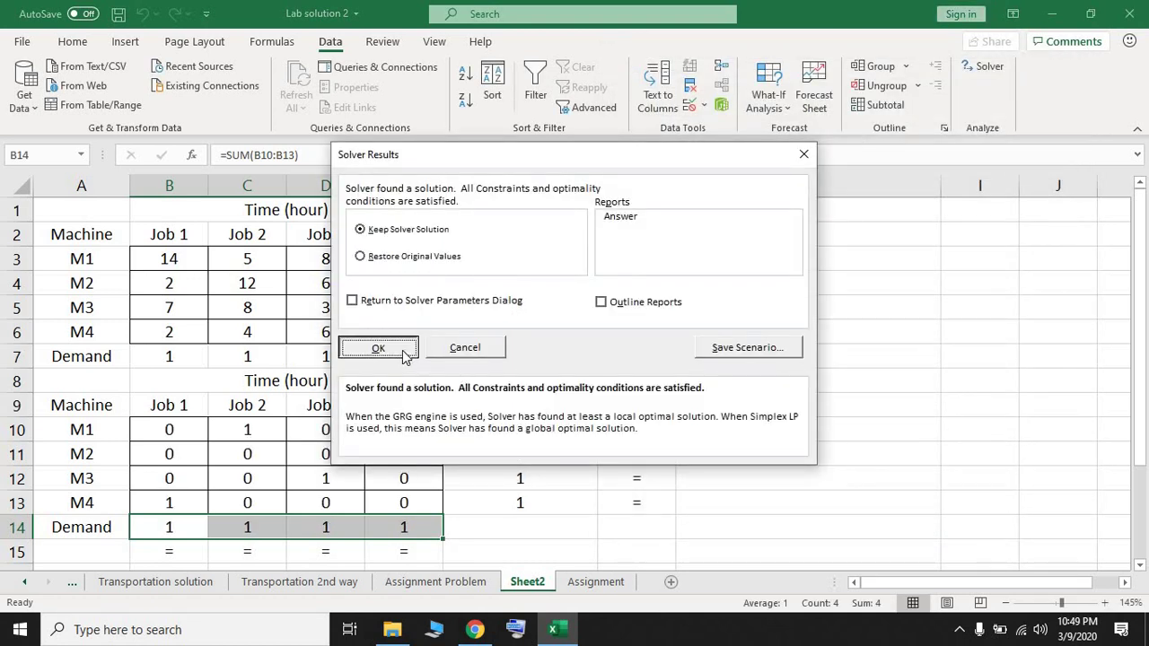
Fill the Z total cell H7 with yellow and set the font of the assignment cells B10:E13 to red
{"action": "left_click", "coordinate": [794, 358]}
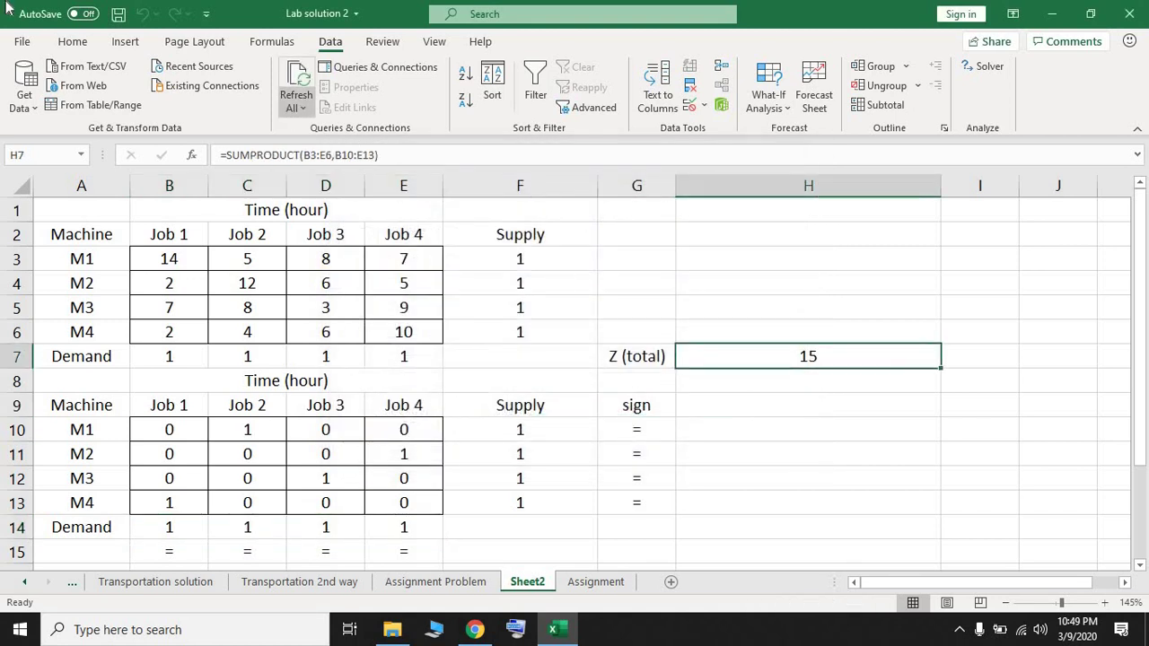
{"action": "left_click", "coordinate": [72, 42]}
{"action": "left_click", "coordinate": [210, 100]}
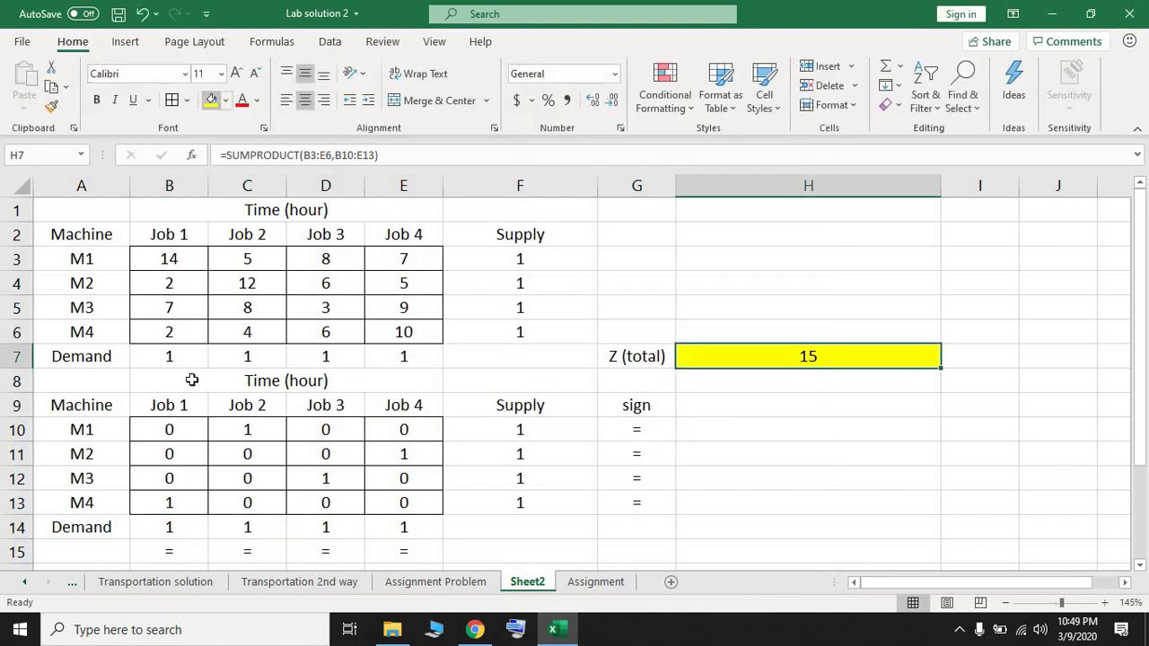
{"action": "left_click_drag", "start_coordinate": [179, 432], "coordinate": [404, 503]}
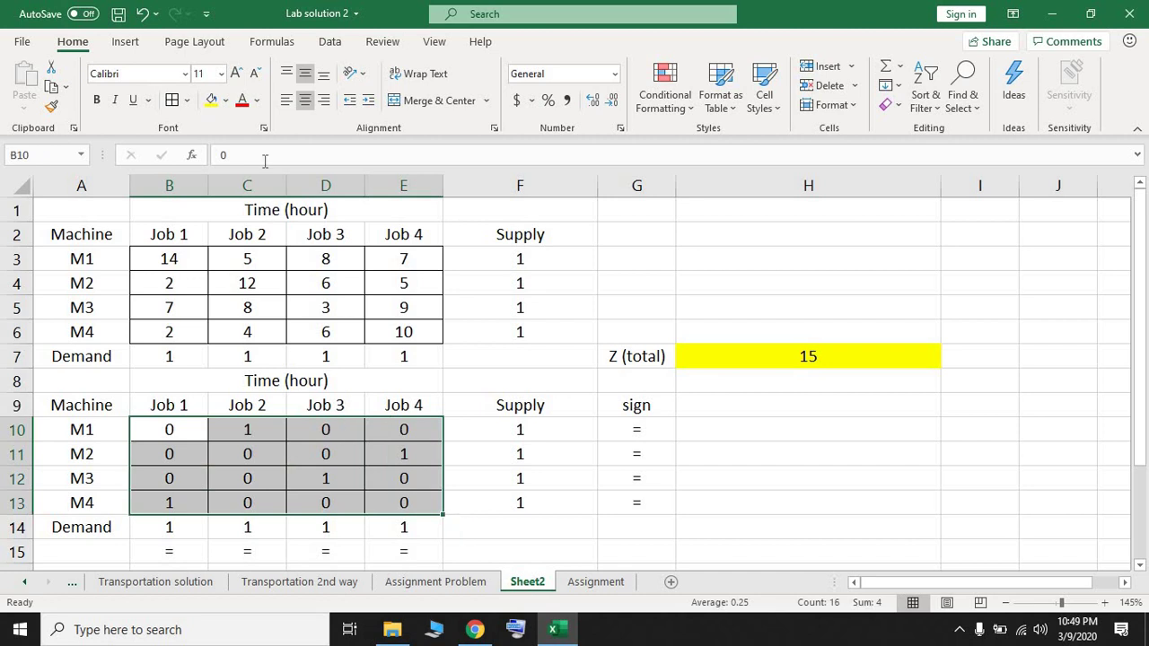
{"action": "left_click", "coordinate": [242, 101]}
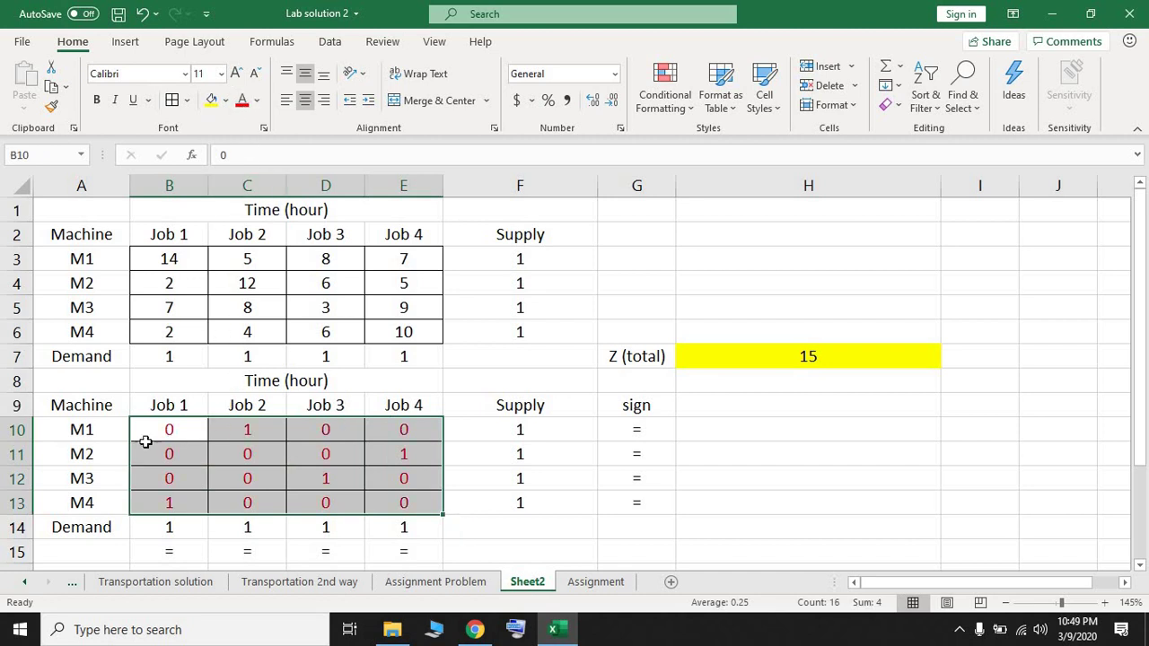